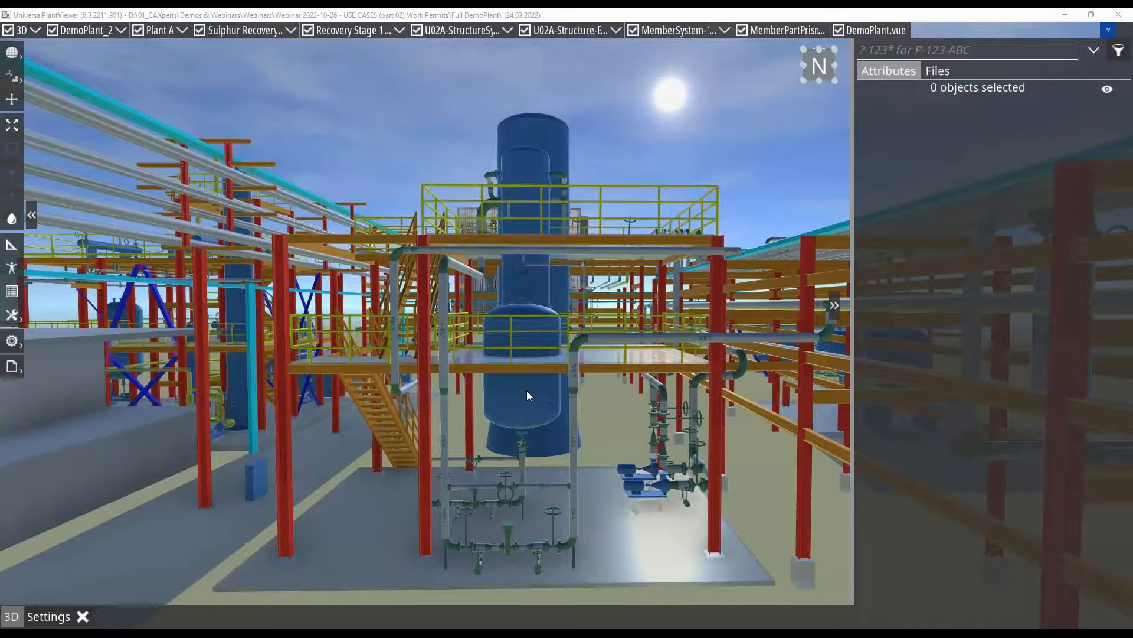
- Open the Work Permits workbook linked to the lower blue vessel D-240 and arrange the plant viewer beside it
{"action": "left_click", "coordinate": [527, 391]}
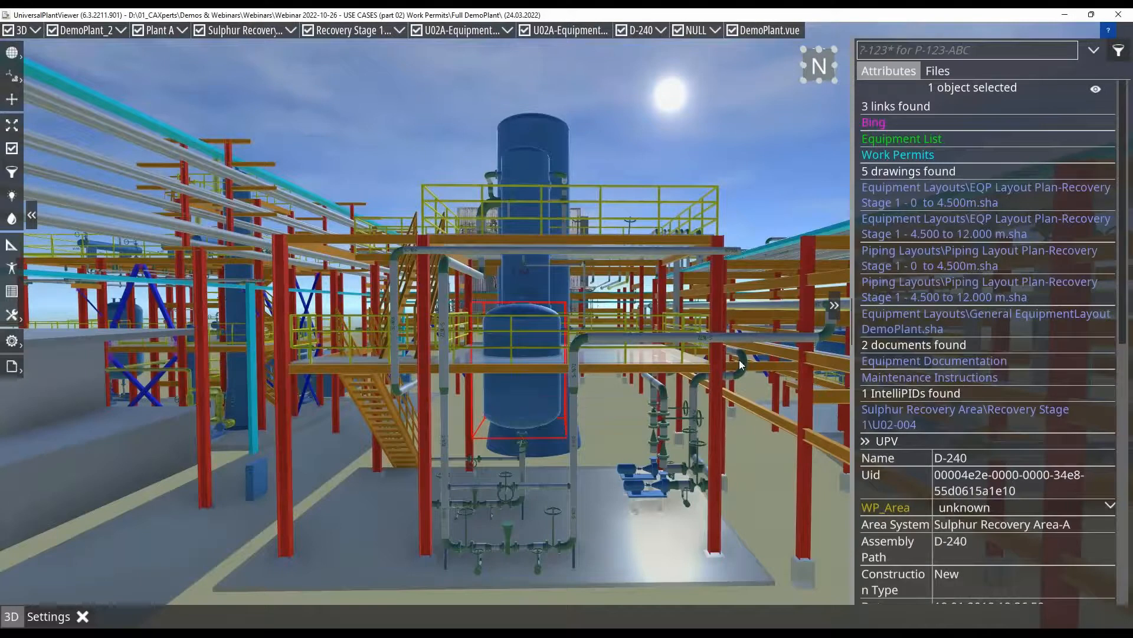
{"action": "left_click", "coordinate": [899, 156]}
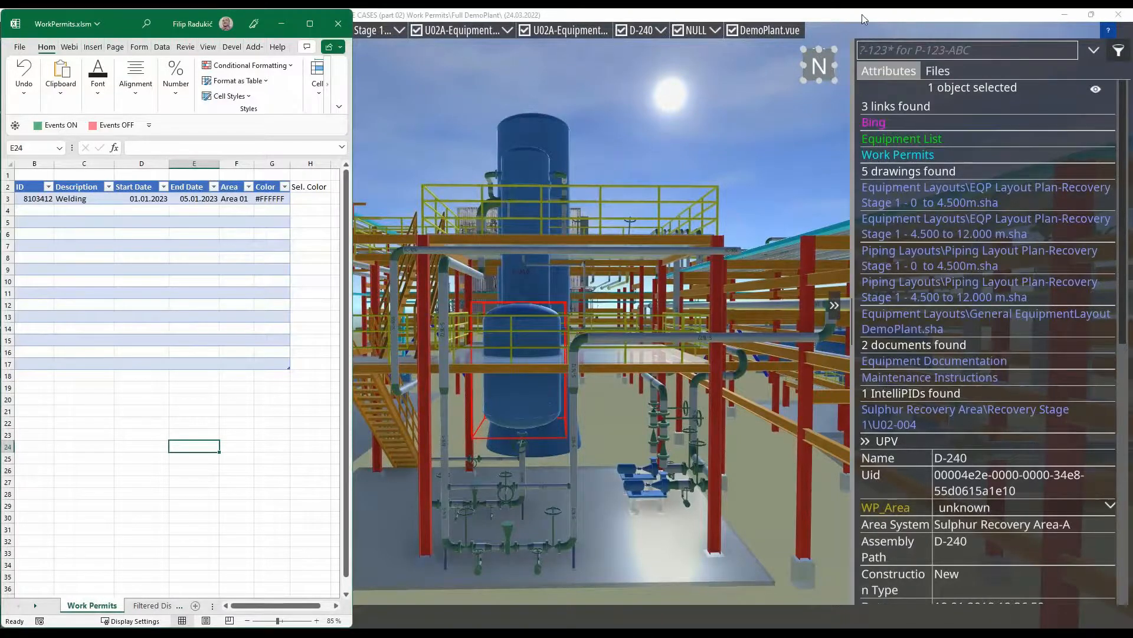
{"action": "left_click_drag", "start_coordinate": [862, 14], "coordinate": [905, 27], "text": "shift"}
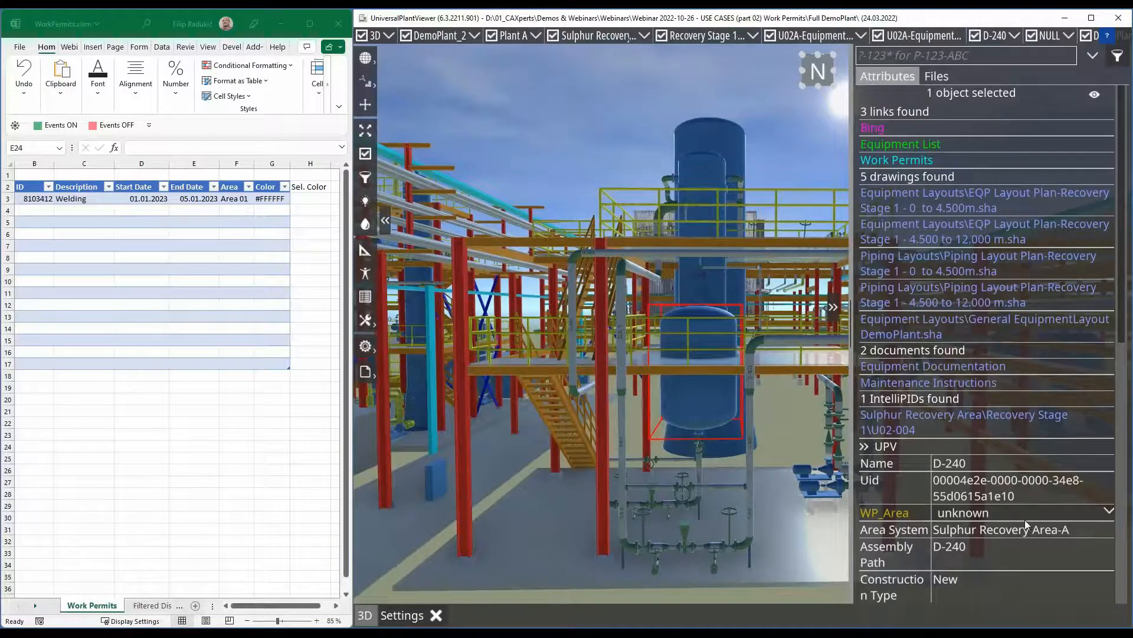
- Create a new package named Area 01 under Model
{"action": "left_click", "coordinate": [934, 78]}
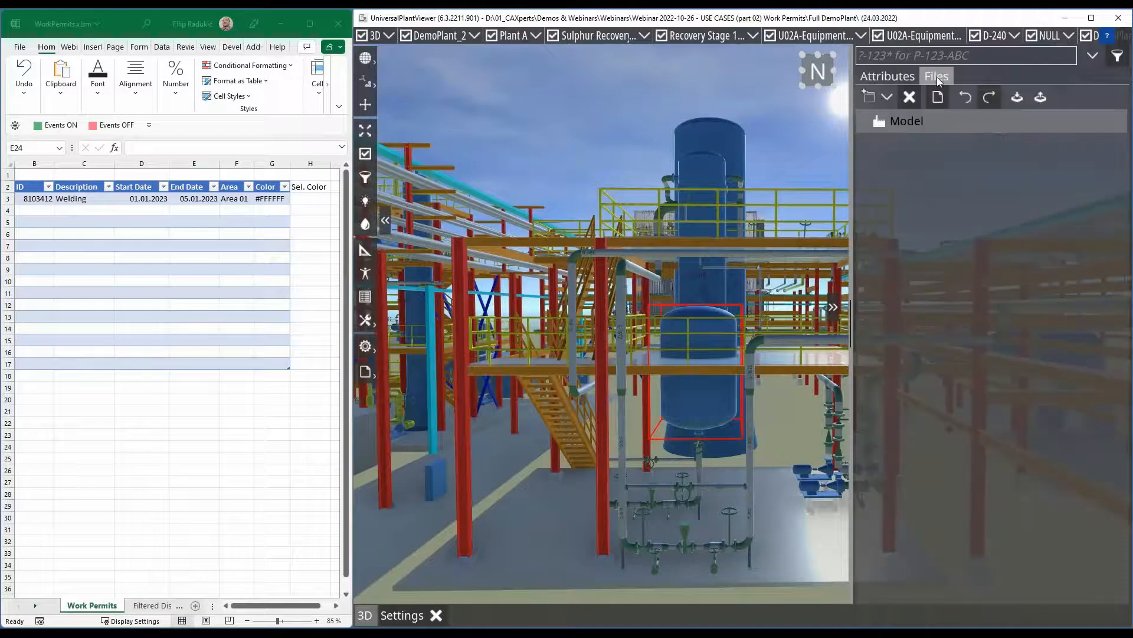
{"action": "left_click", "coordinate": [891, 98]}
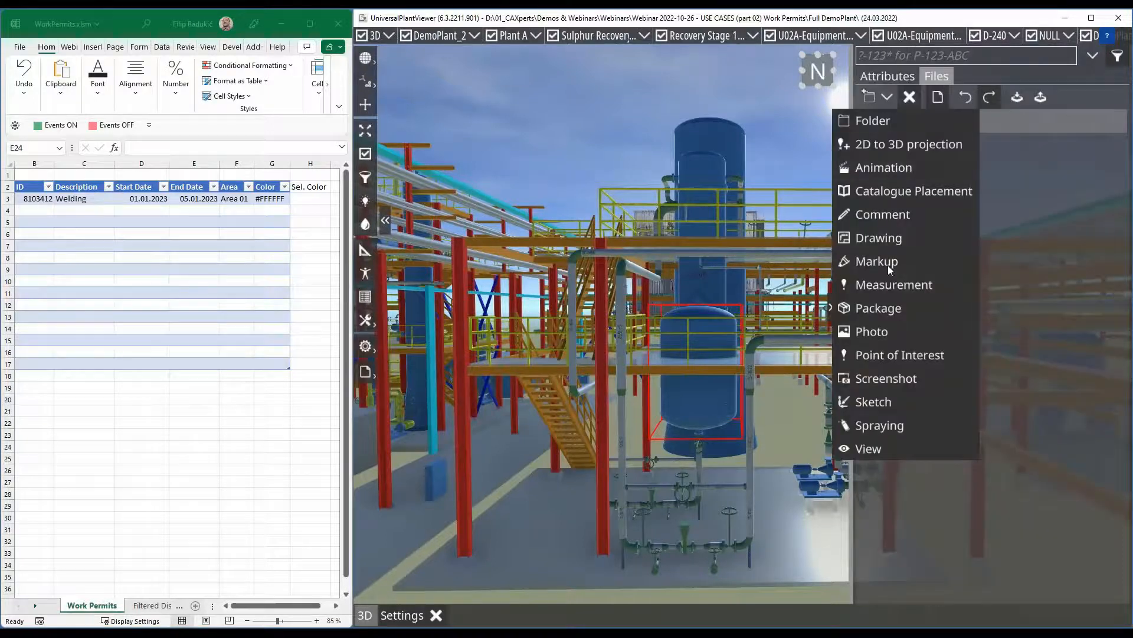
{"action": "left_click", "coordinate": [890, 308]}
{"action": "mouse_move", "coordinate": [1031, 154]}
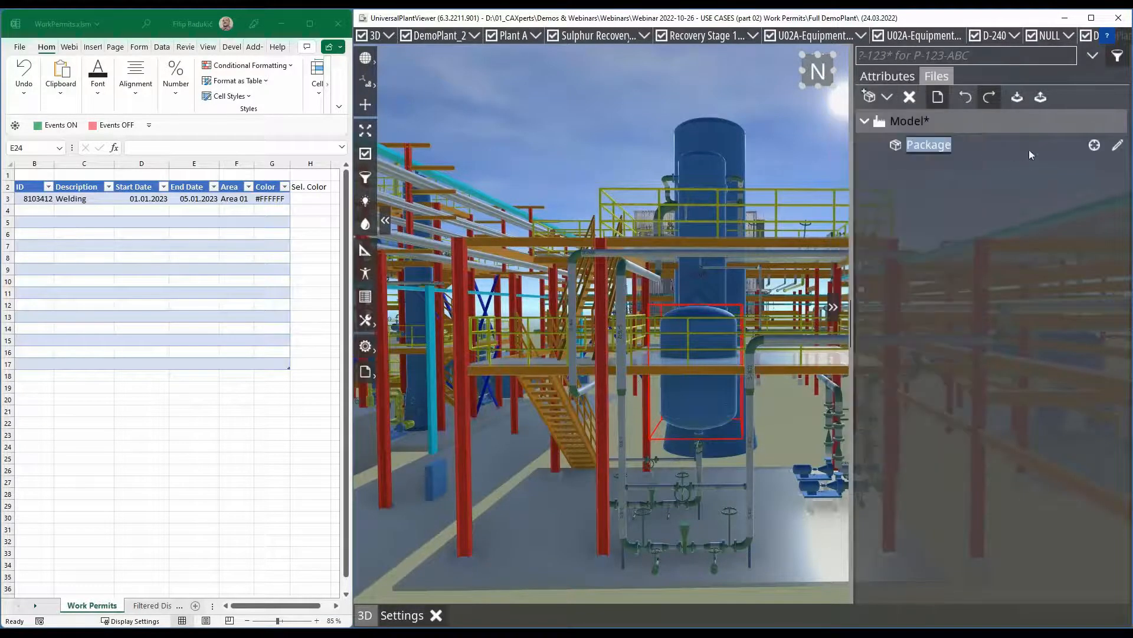
{"action": "type", "text": "Area 01"}
{"action": "key", "text": "Return"}
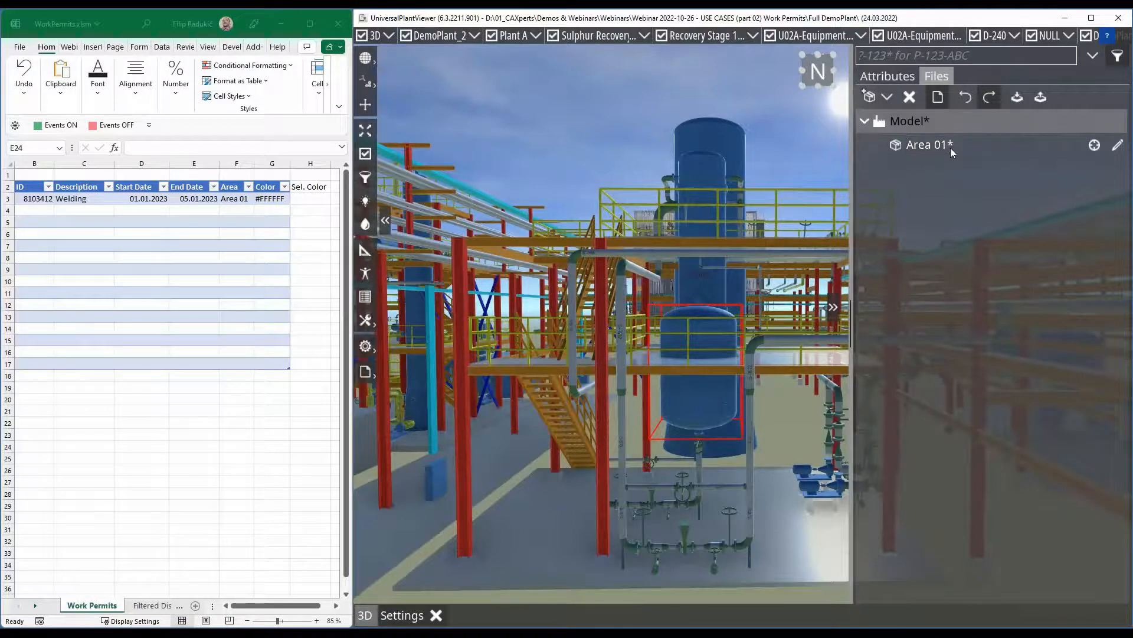
- Add a volume to the Area 01 package definition, spanned by the upper horizontal pipe and the lower elbow of the front valve piping
{"action": "left_click", "coordinate": [1118, 145]}
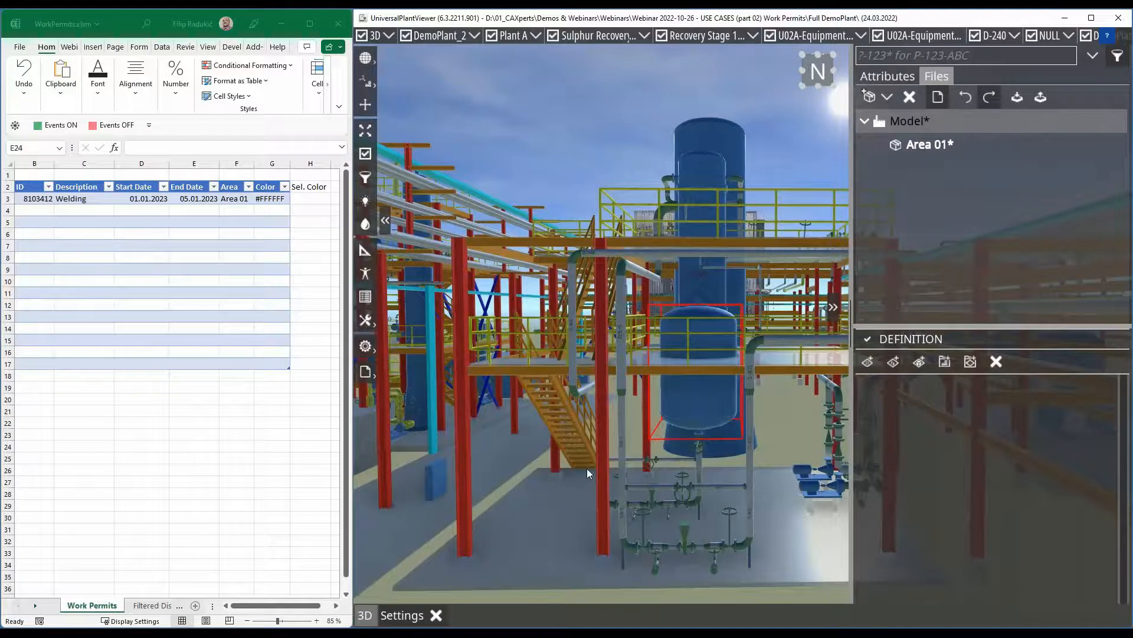
{"action": "scroll", "coordinate": [597, 455], "scroll_direction": "down", "scroll_amount": 1}
{"action": "middle_click_drag", "start_coordinate": [747, 474], "coordinate": [689, 469]}
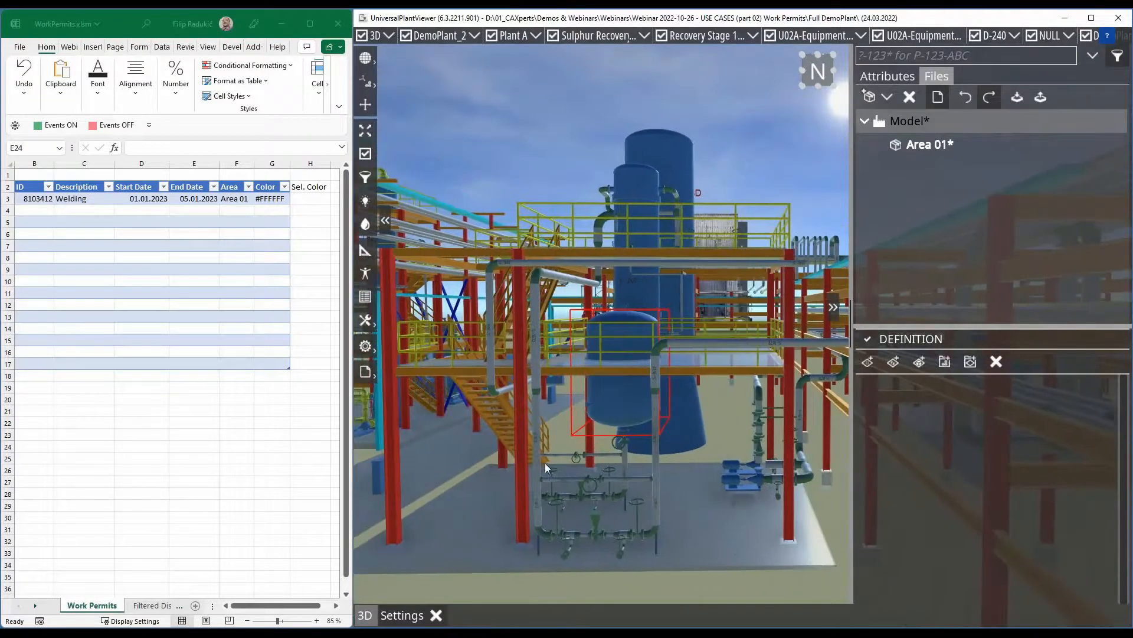
{"action": "left_click", "coordinate": [547, 479]}
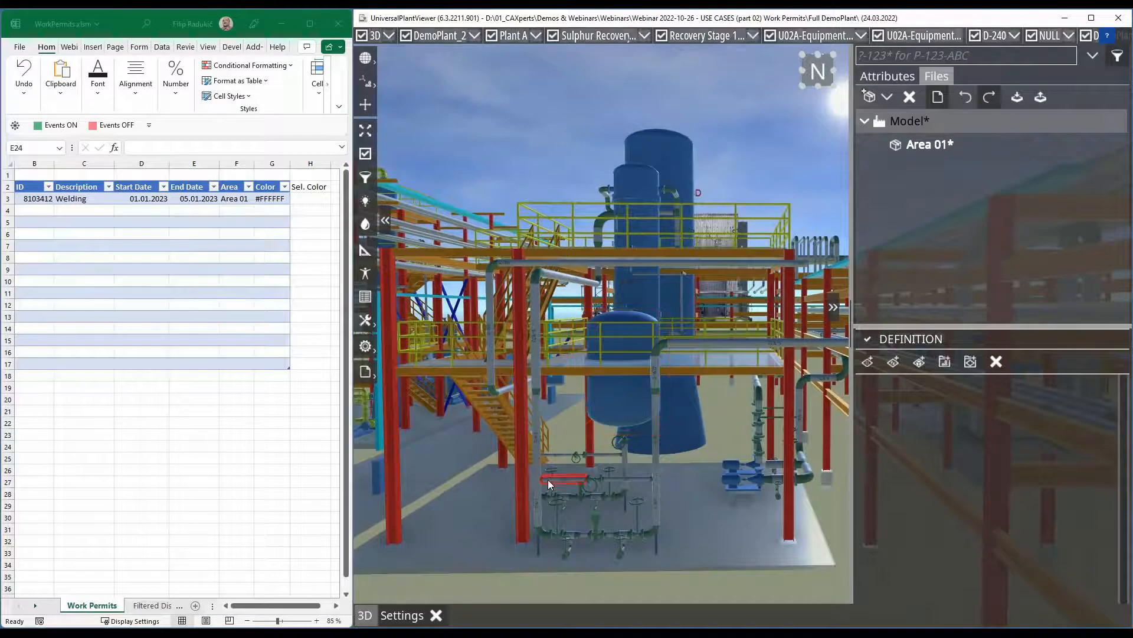
{"action": "left_click", "coordinate": [651, 531]}
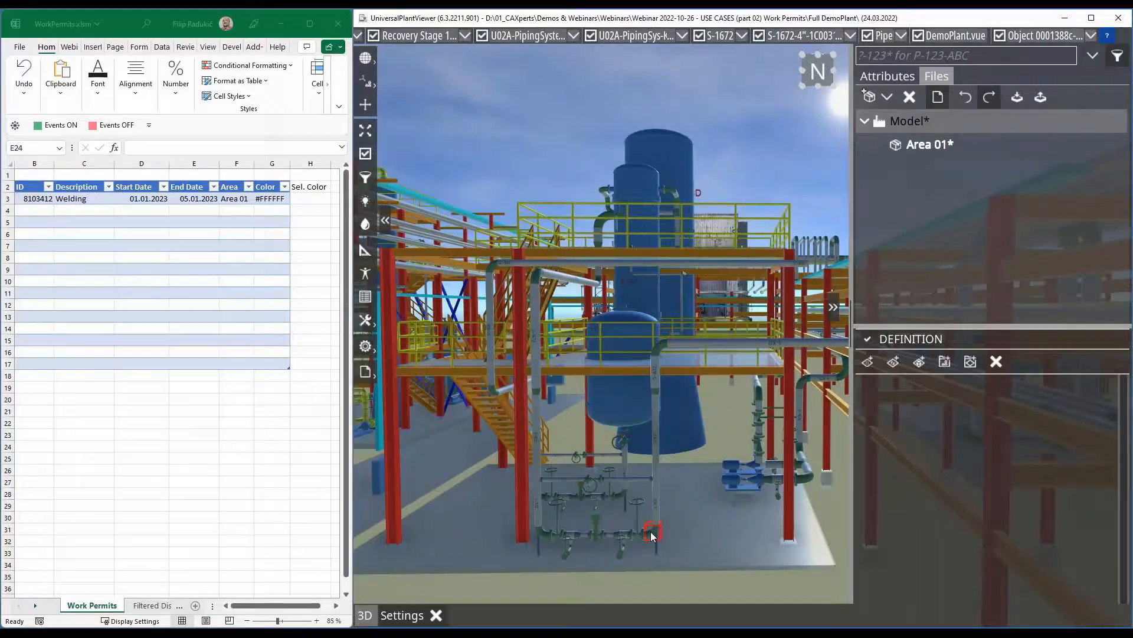
{"action": "left_click", "coordinate": [561, 480]}
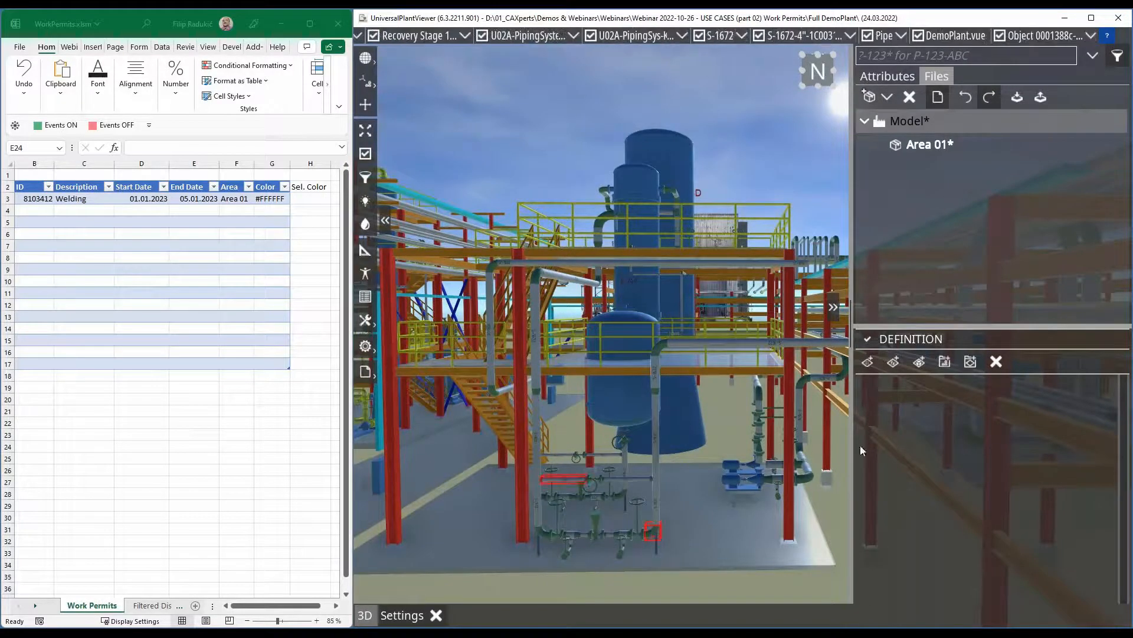
{"action": "left_click", "coordinate": [918, 362]}
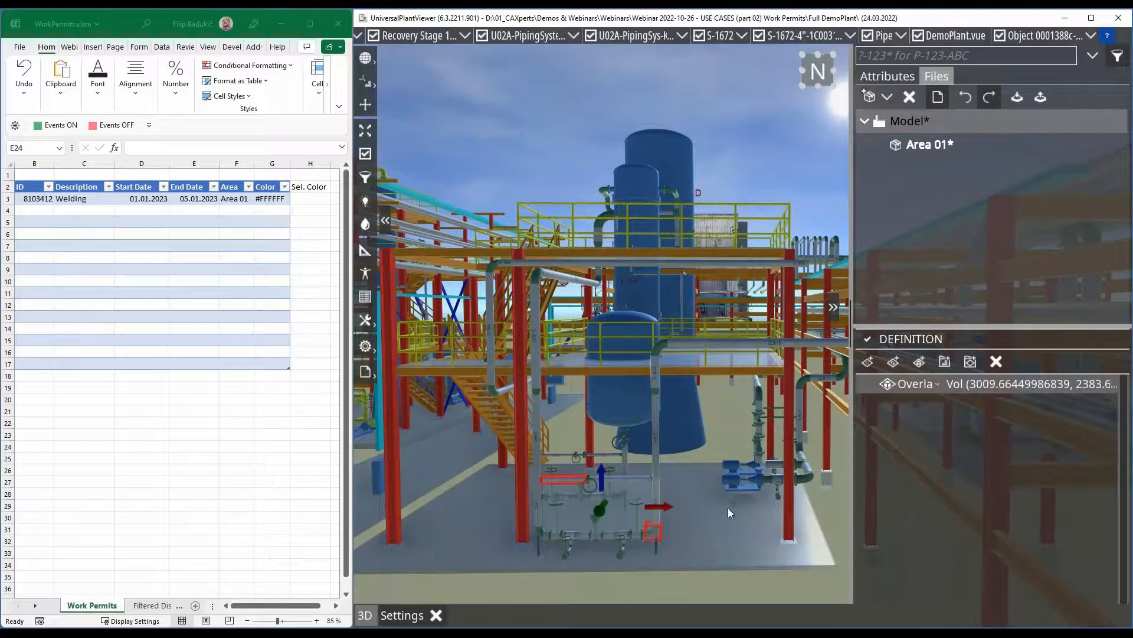
- Adjust the faces of the Area 01 volume so that it encloses the front valve piping on all sides
{"action": "left_click_drag", "start_coordinate": [731, 512], "coordinate": [769, 515]}
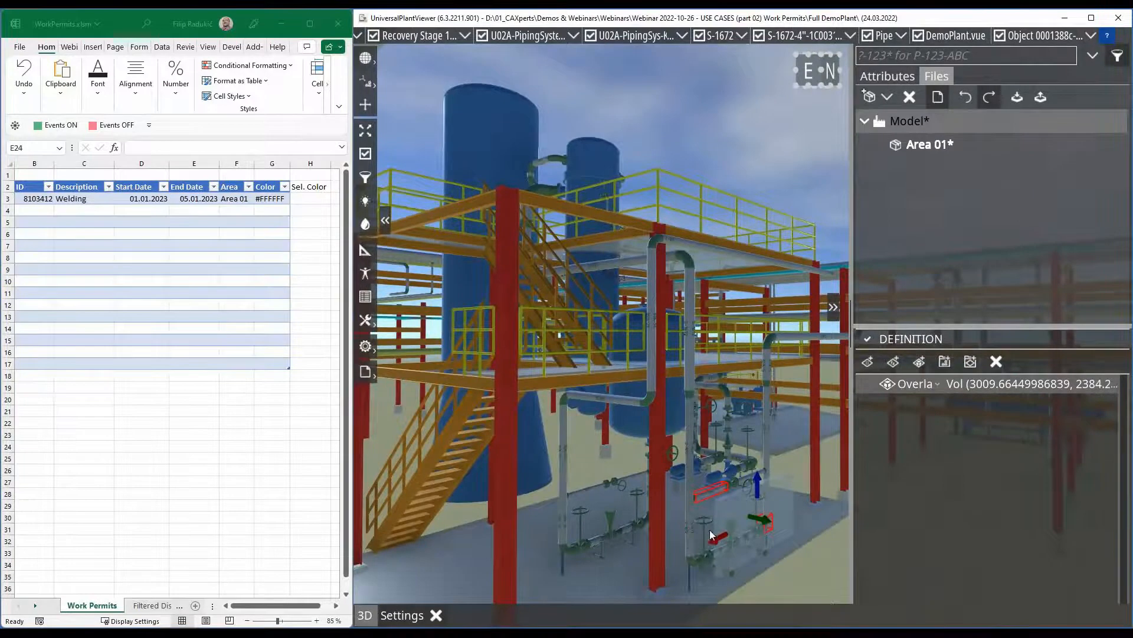
{"action": "left_click_drag", "start_coordinate": [689, 540], "coordinate": [771, 546]}
{"action": "left_click_drag", "start_coordinate": [697, 516], "coordinate": [636, 455]}
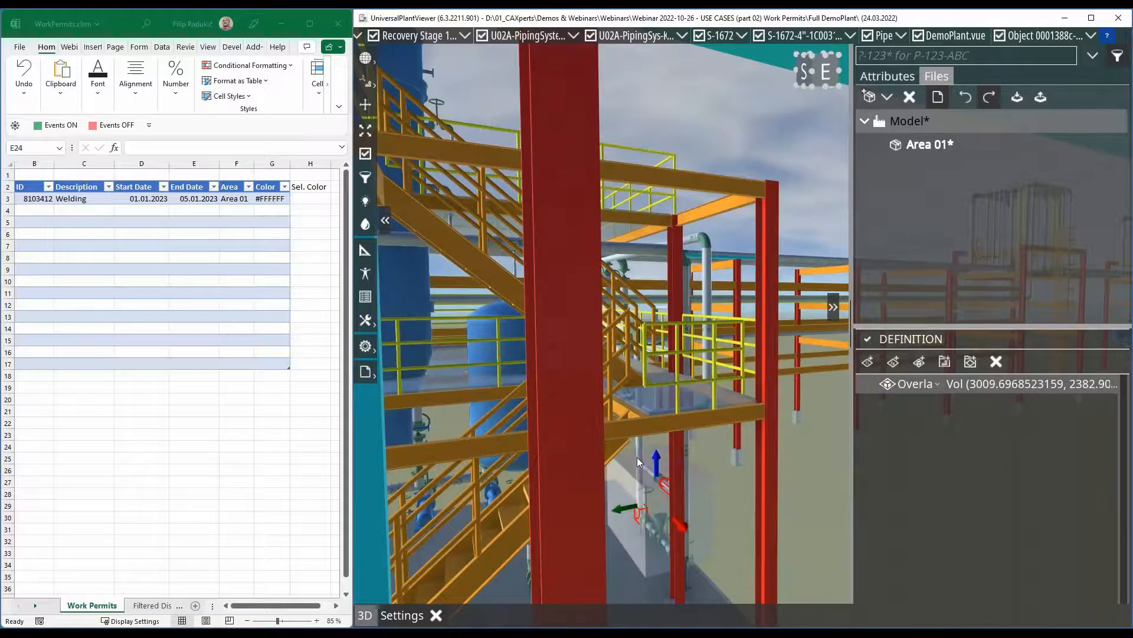
{"action": "left_click_drag", "start_coordinate": [735, 539], "coordinate": [666, 546]}
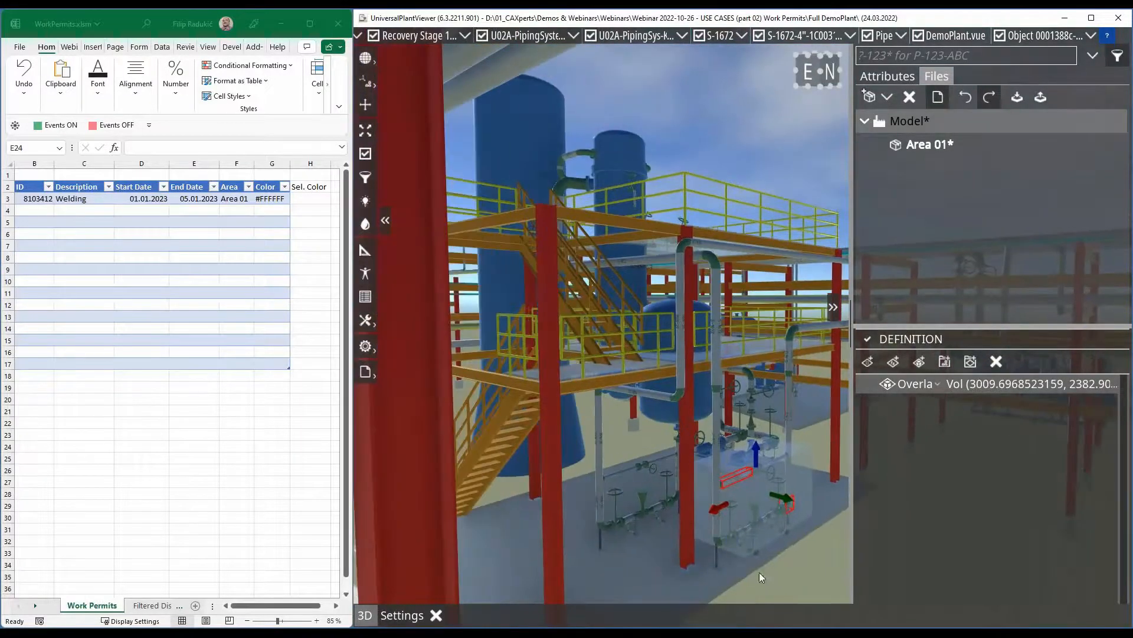
{"action": "left_click_drag", "start_coordinate": [767, 562], "coordinate": [765, 553]}
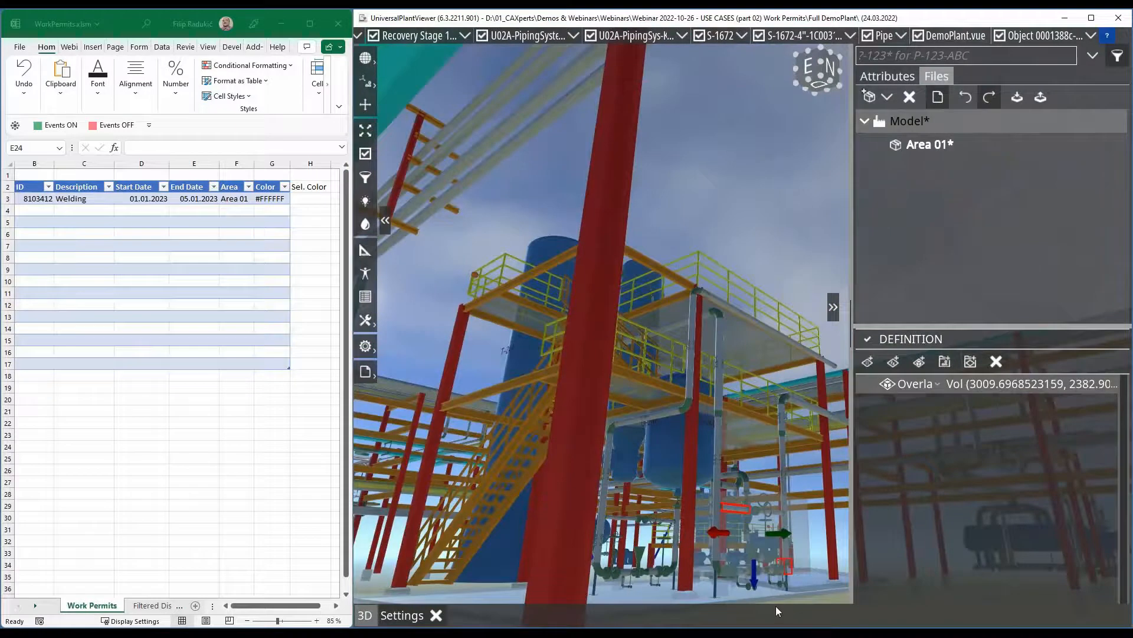
{"action": "left_click_drag", "start_coordinate": [776, 606], "coordinate": [789, 498]}
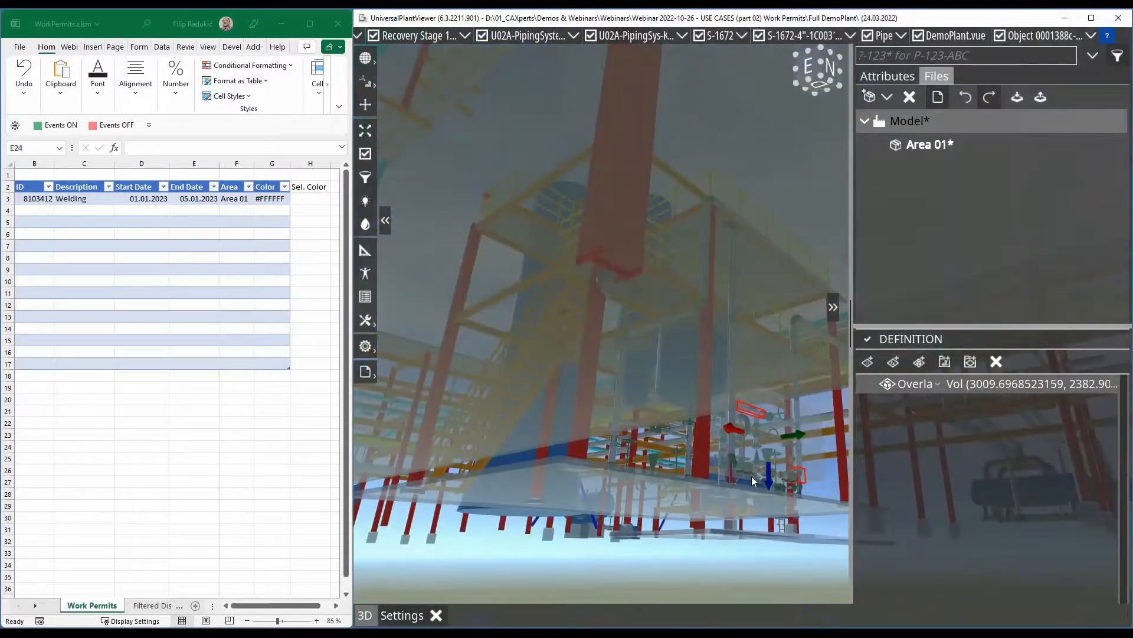
{"action": "left_click_drag", "start_coordinate": [774, 536], "coordinate": [744, 589]}
- Set the Area 01 volume's rule to Inside and finish editing the package definition
{"action": "left_click", "coordinate": [924, 384]}
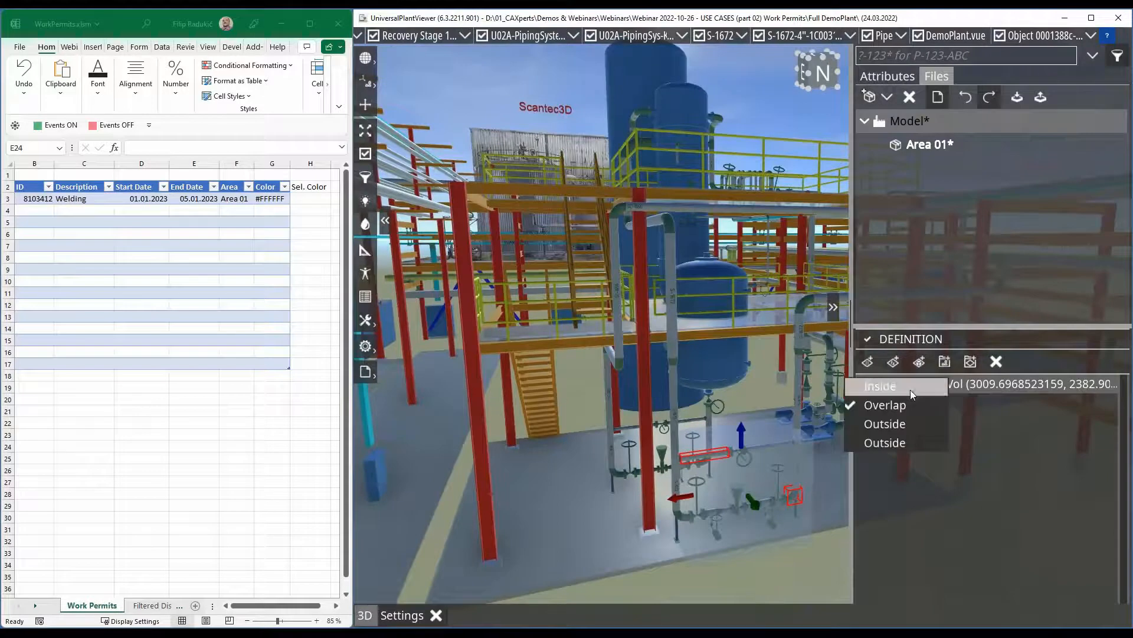
{"action": "left_click", "coordinate": [910, 388]}
{"action": "left_click", "coordinate": [869, 341]}
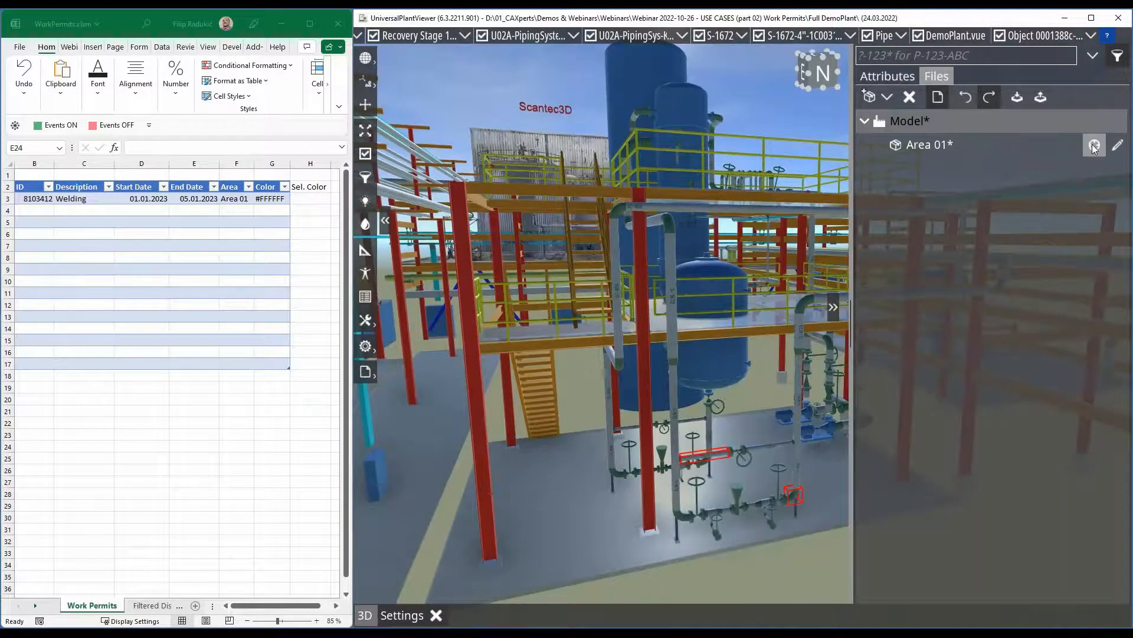
- Select the Area 01 package's objects plus the two adjoining vertical pipes, set their WP_Area to Area 01, and clear the selection
{"action": "left_click", "coordinate": [1093, 145]}
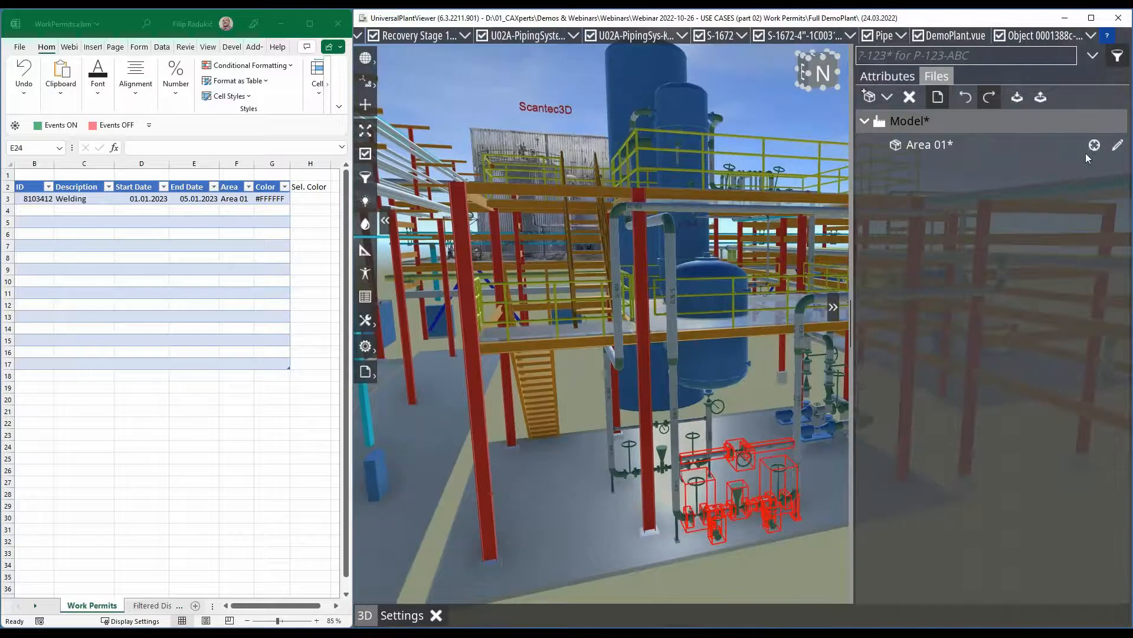
{"action": "left_click", "coordinate": [676, 515]}
{"action": "left_click", "coordinate": [796, 437]}
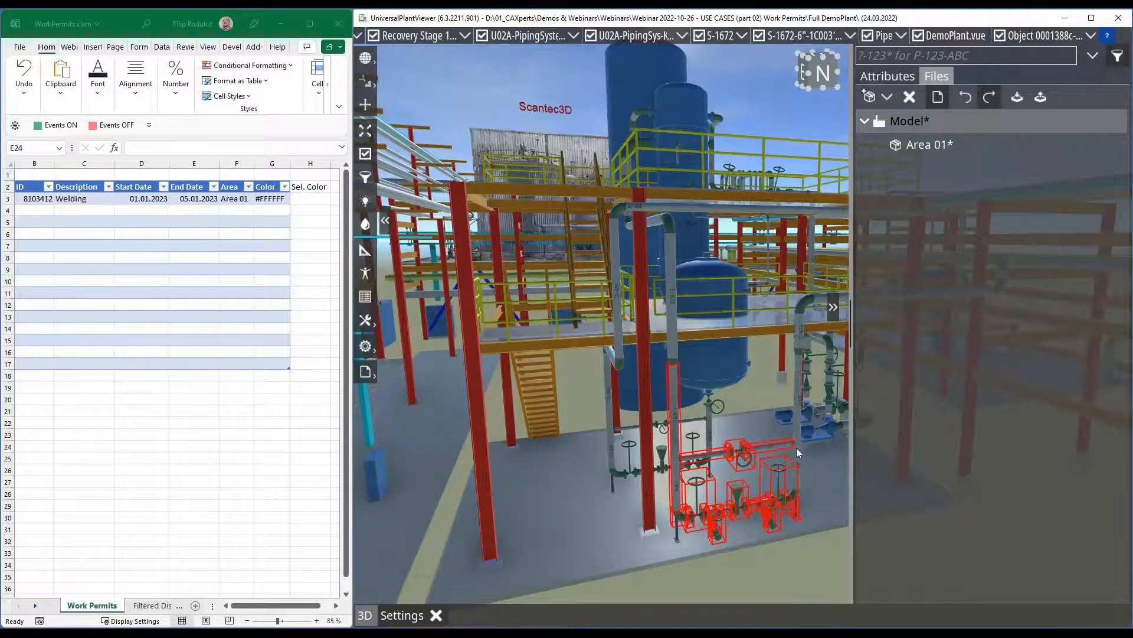
{"action": "left_click", "coordinate": [794, 493]}
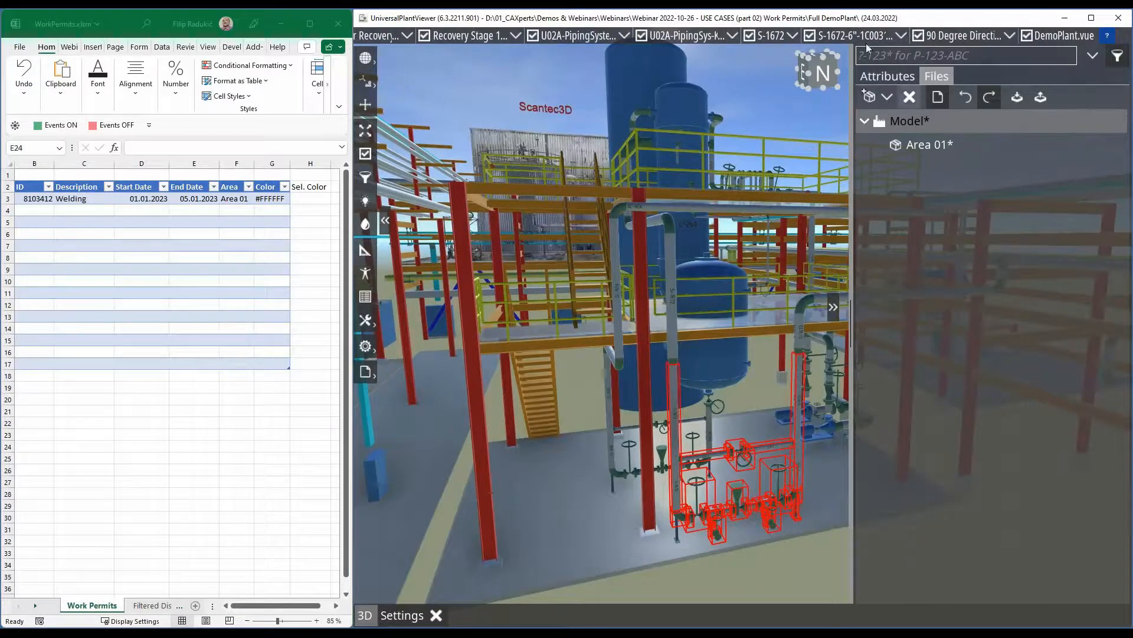
{"action": "left_click", "coordinate": [887, 77]}
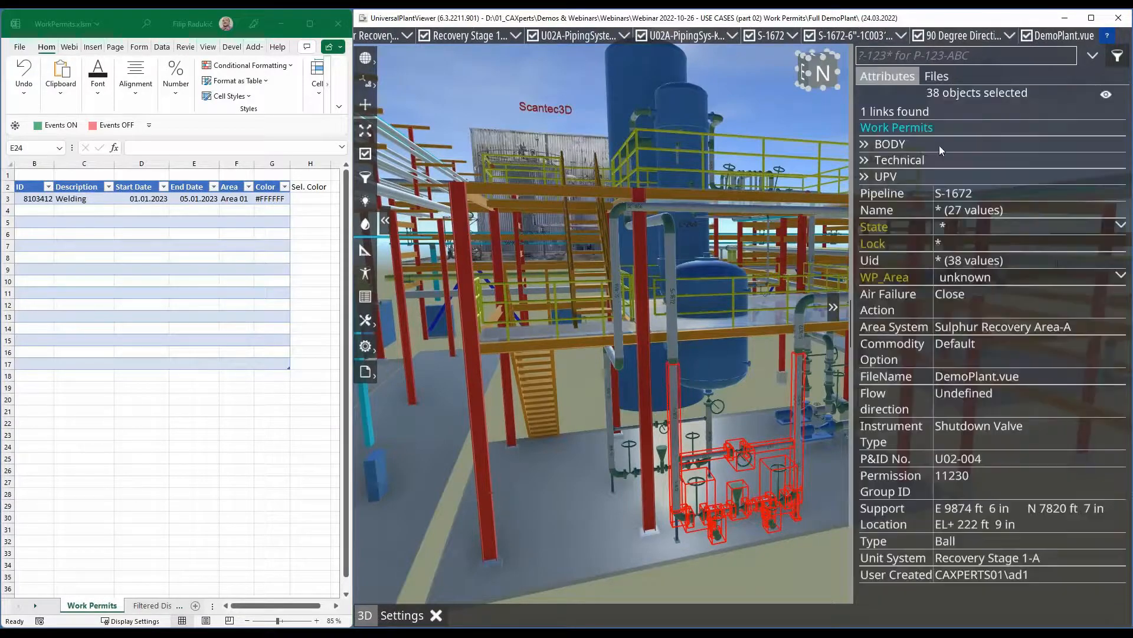
{"action": "left_click", "coordinate": [1120, 277]}
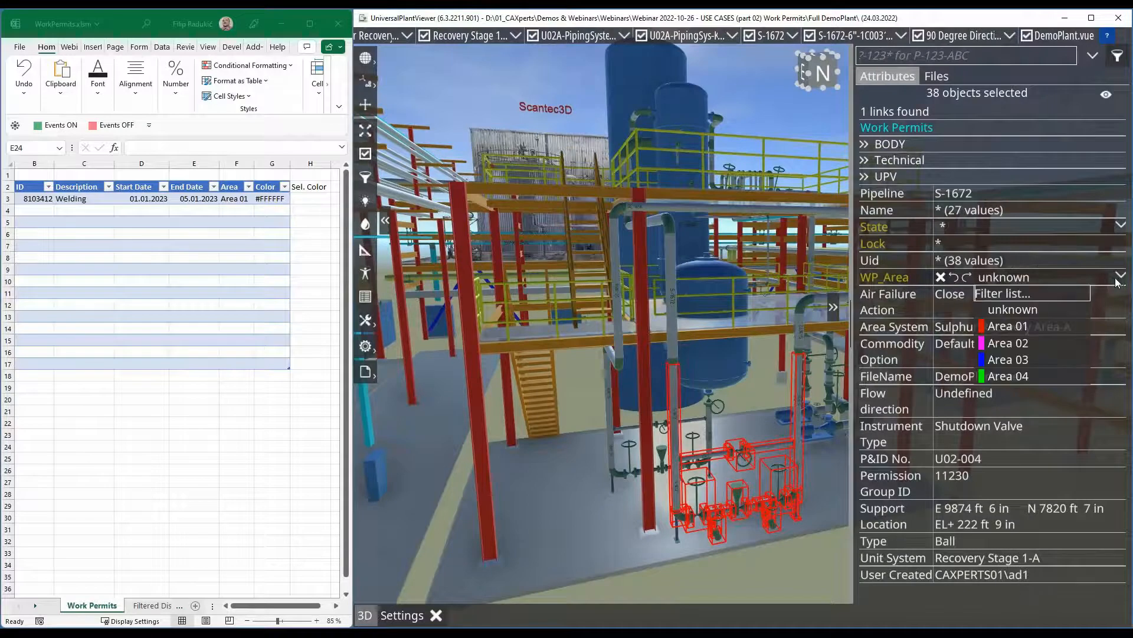
{"action": "left_click", "coordinate": [1004, 327]}
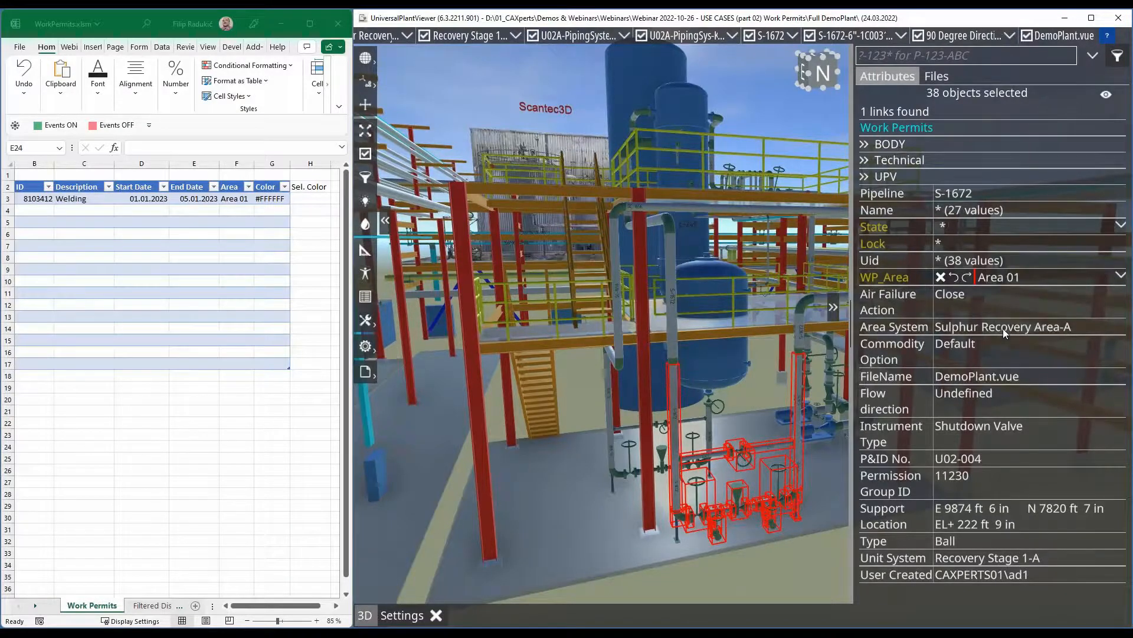
{"action": "left_click", "coordinate": [759, 562]}
- Create a second package named Area 02 under Model
{"action": "left_click_drag", "start_coordinate": [763, 550], "coordinate": [597, 567]}
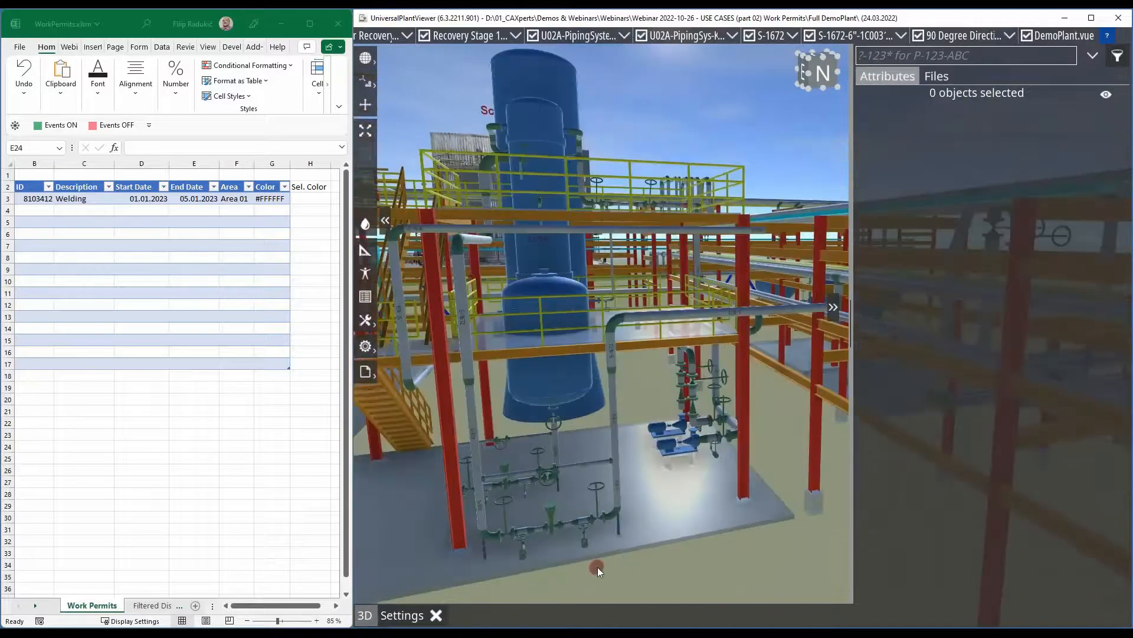
{"action": "scroll", "coordinate": [692, 415], "scroll_direction": "up", "scroll_amount": 1}
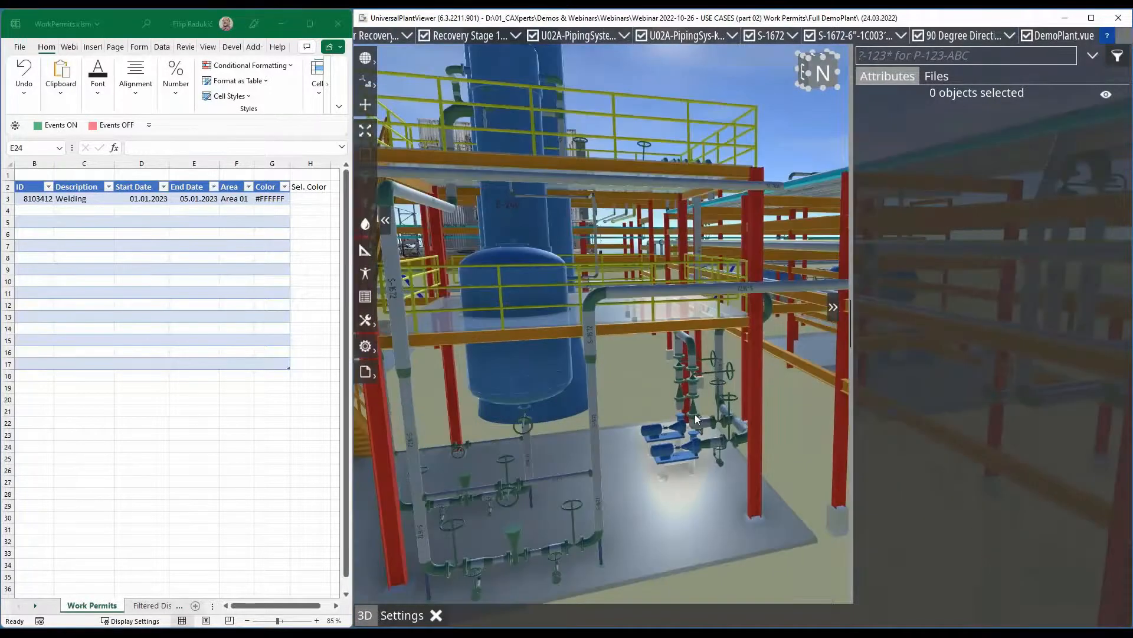
{"action": "left_click", "coordinate": [938, 77]}
{"action": "left_click", "coordinate": [874, 97]}
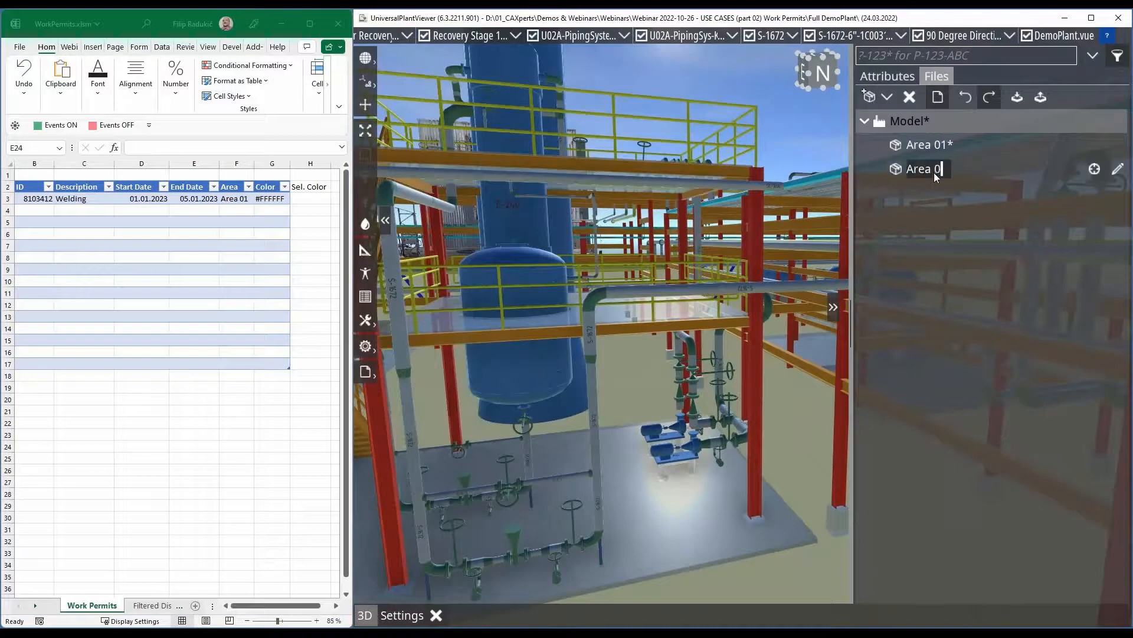
- Add a volume to the Area 02 definition, spanned by the front pump and the elbow above it, with the rule set to Inside
{"action": "left_click", "coordinate": [1119, 170]}
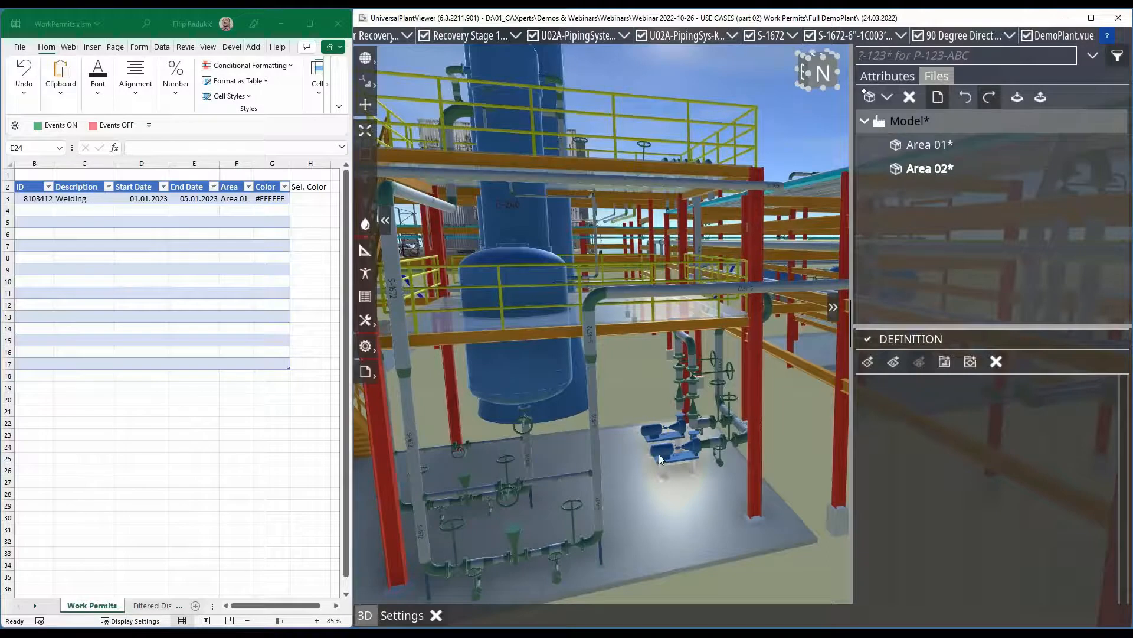
{"action": "left_click", "coordinate": [688, 434]}
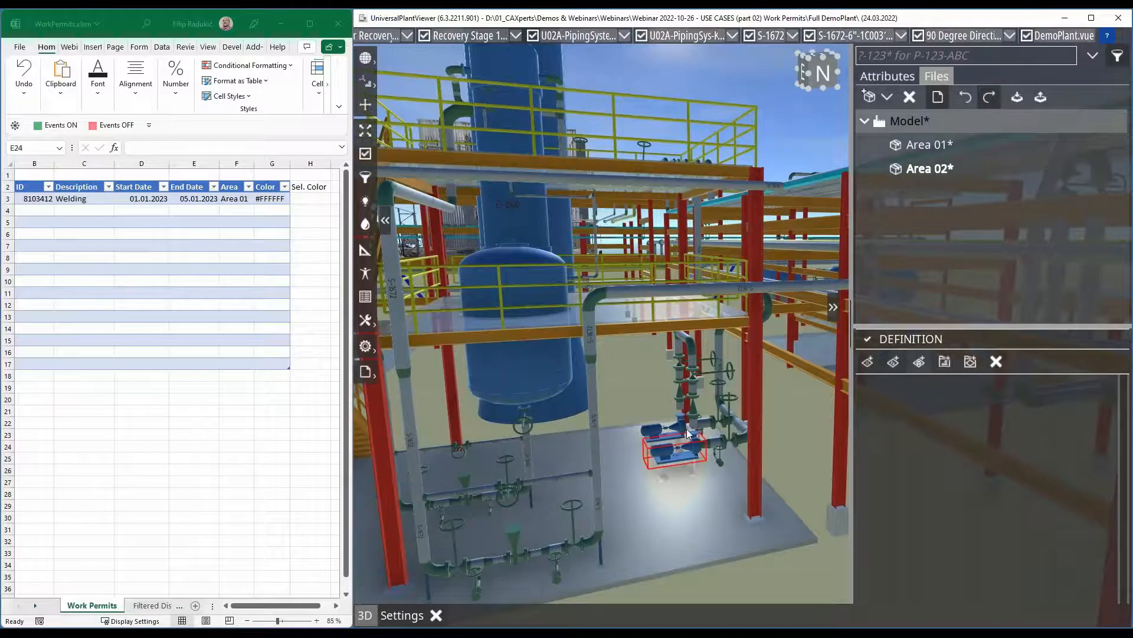
{"action": "left_click", "coordinate": [719, 331], "text": "ctrl"}
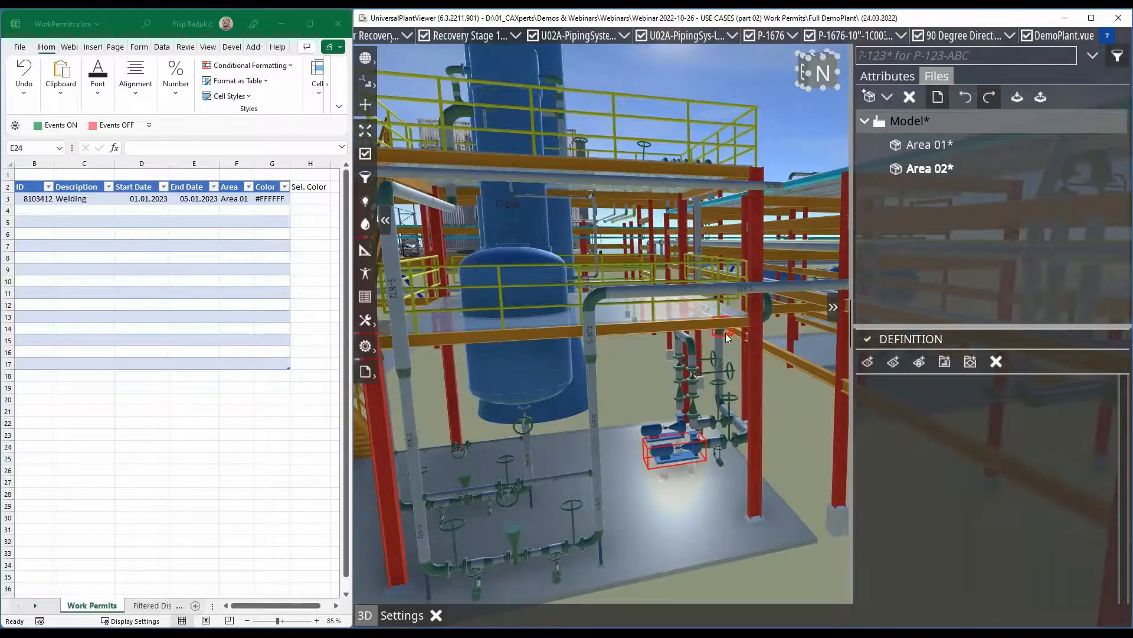
{"action": "left_click", "coordinate": [915, 361]}
{"action": "left_click", "coordinate": [926, 385]}
{"action": "left_click", "coordinate": [912, 391]}
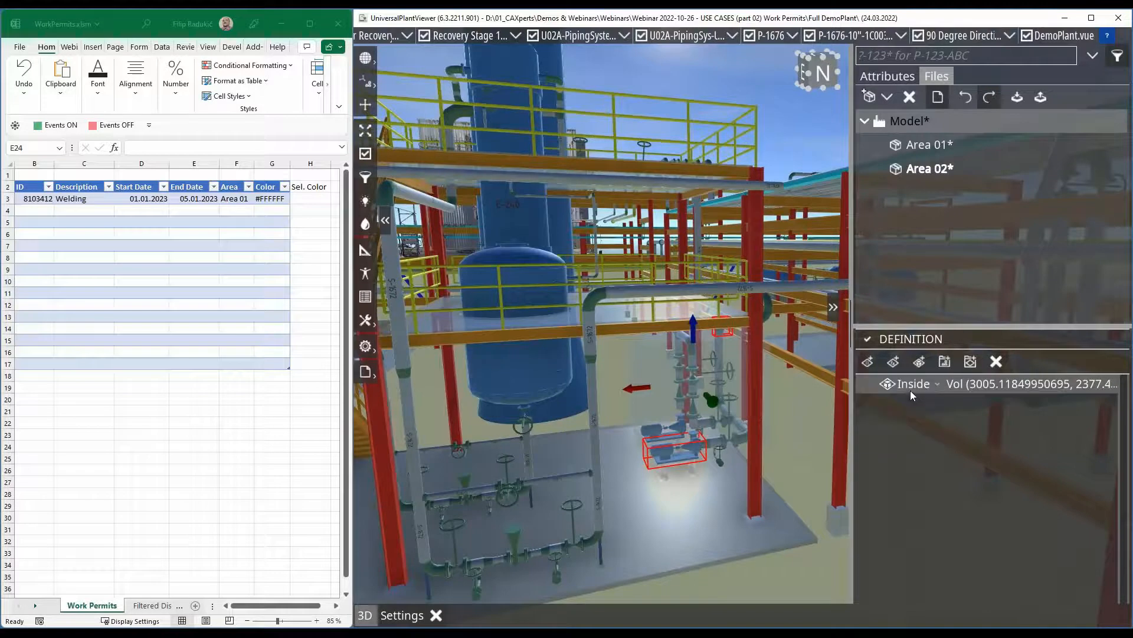
- Extend the faces of the Area 02 volume around the pumps, valves and piping, and finish editing the package definition
{"action": "left_click_drag", "start_coordinate": [699, 428], "coordinate": [717, 454]}
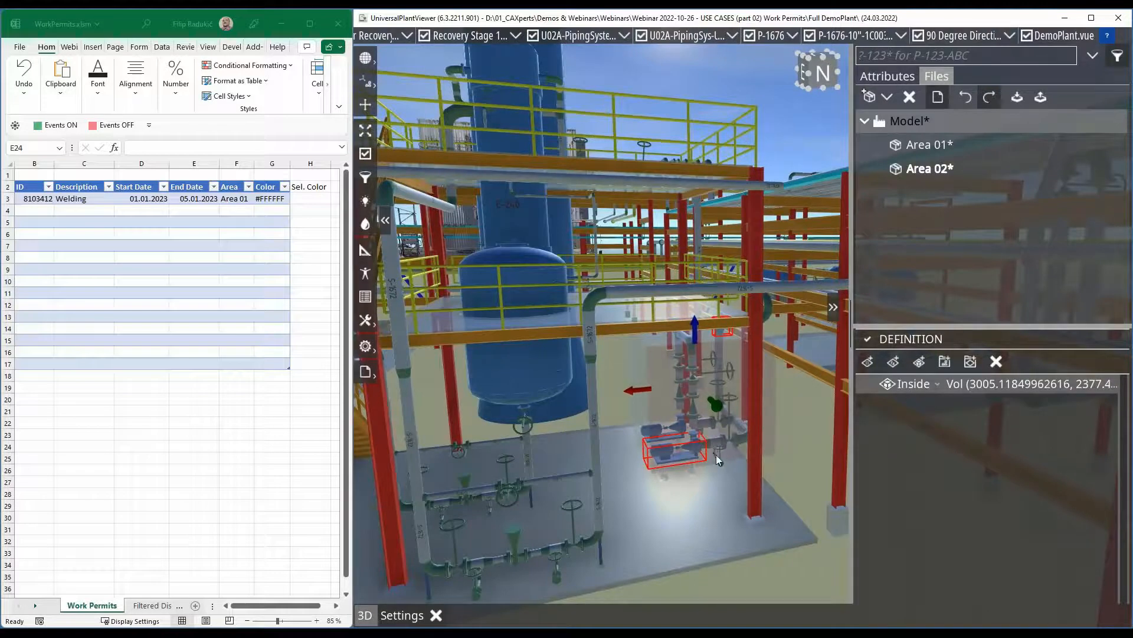
{"action": "left_click_drag", "start_coordinate": [655, 420], "coordinate": [628, 416]}
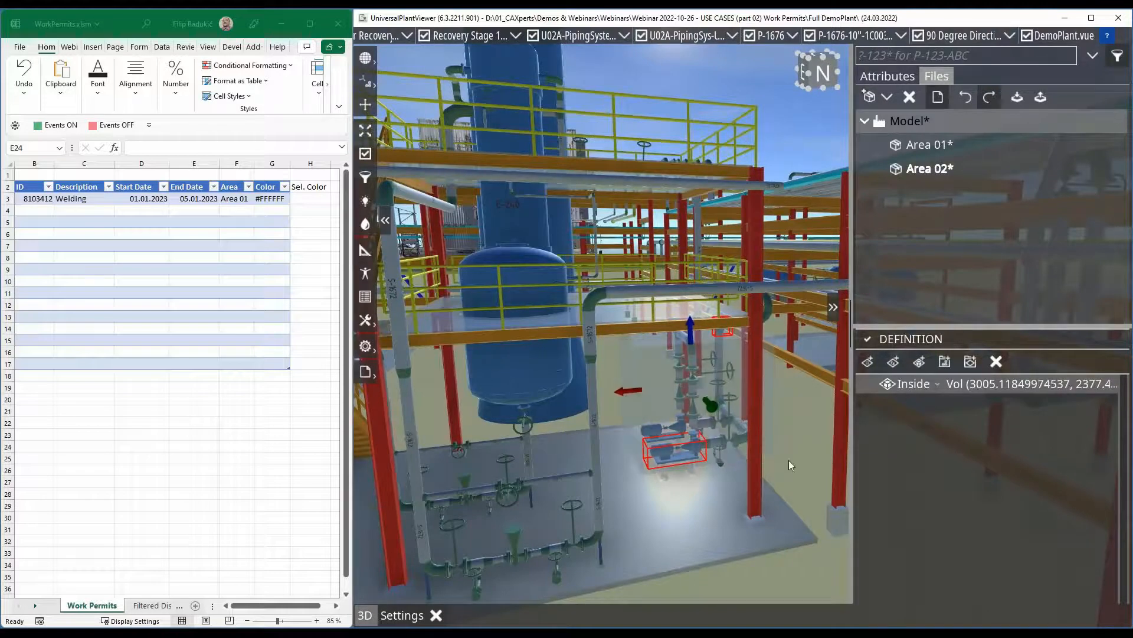
{"action": "middle_click_drag", "start_coordinate": [789, 460], "coordinate": [778, 431]}
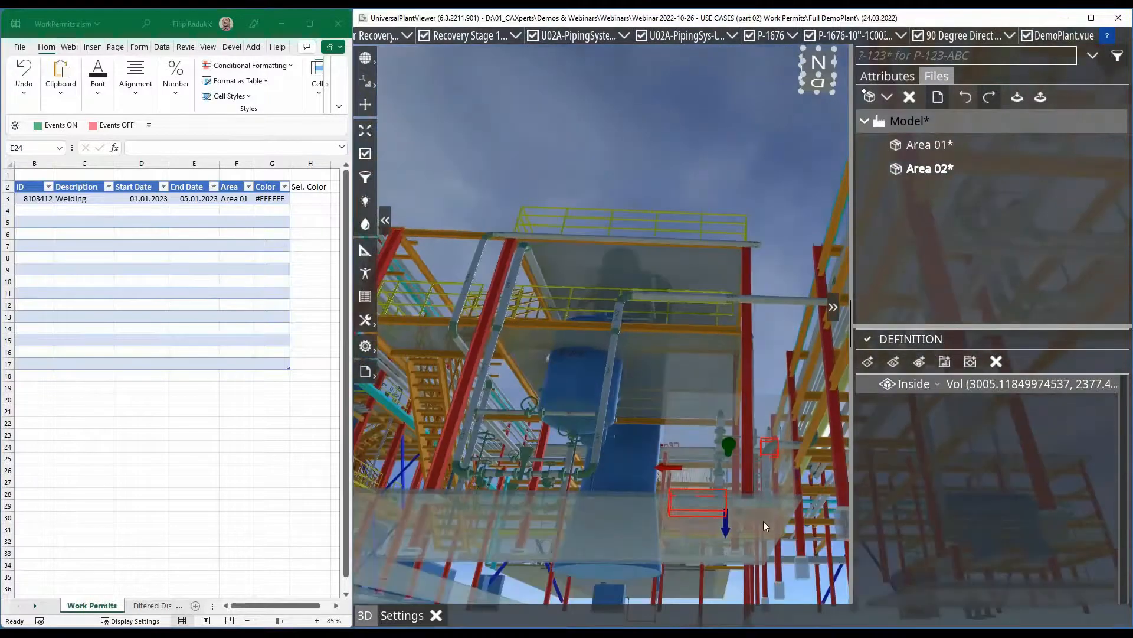
{"action": "mouse_move", "coordinate": [763, 521]}
{"action": "left_mouse_down"}
{"action": "mouse_move", "coordinate": [760, 551]}
{"action": "mouse_move", "coordinate": [764, 542]}
{"action": "left_mouse_up"}
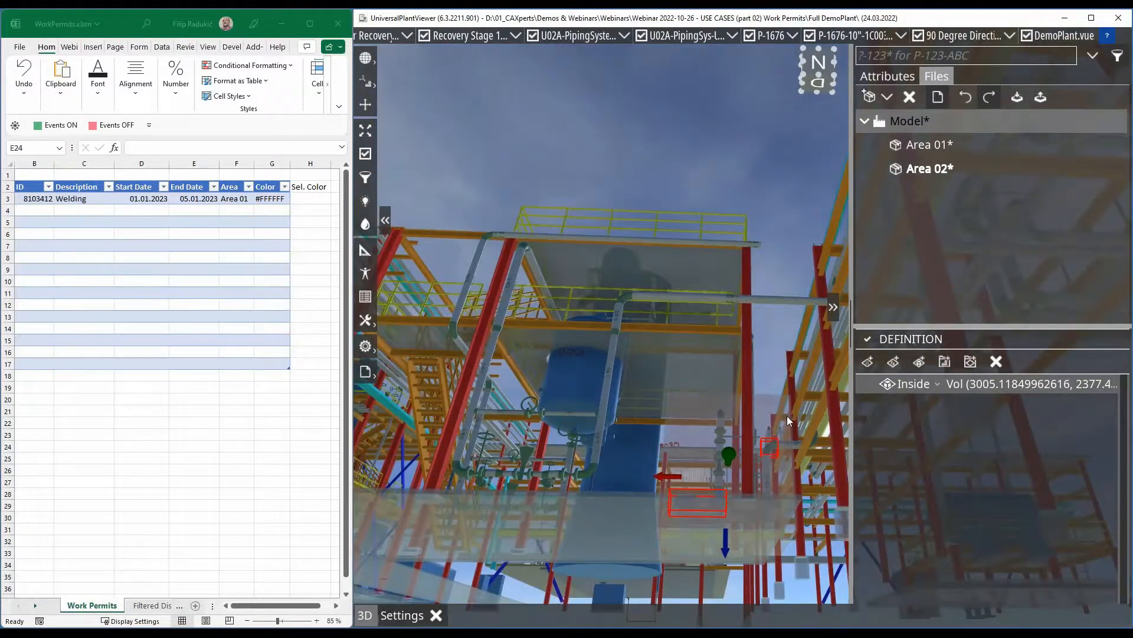
{"action": "middle_click_drag", "start_coordinate": [730, 431], "coordinate": [724, 355]}
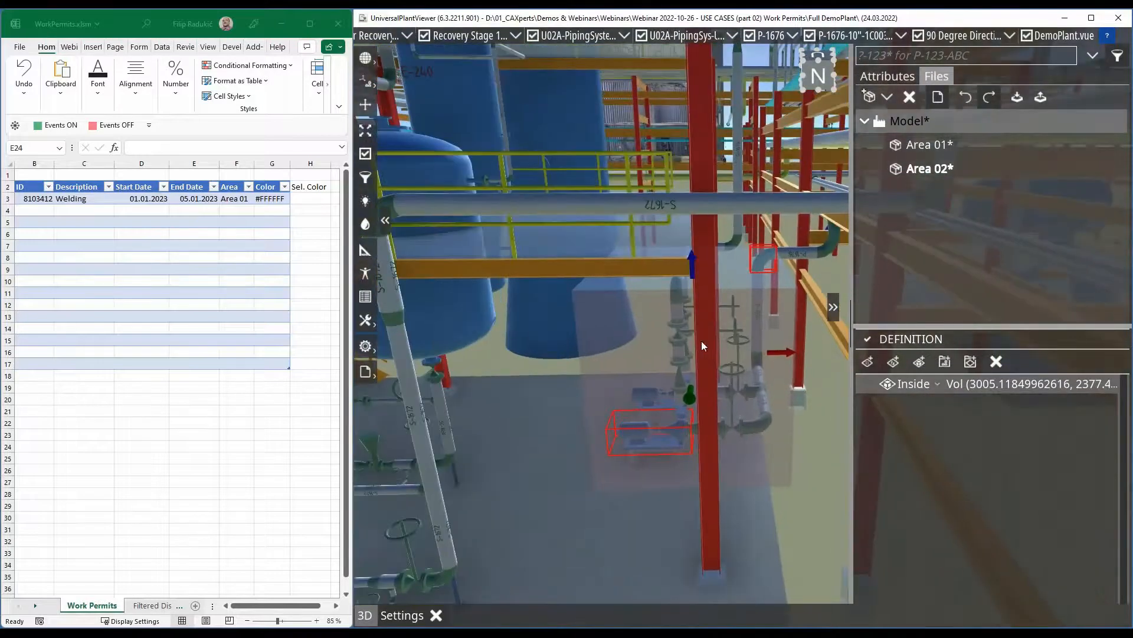
{"action": "left_click", "coordinate": [867, 341]}
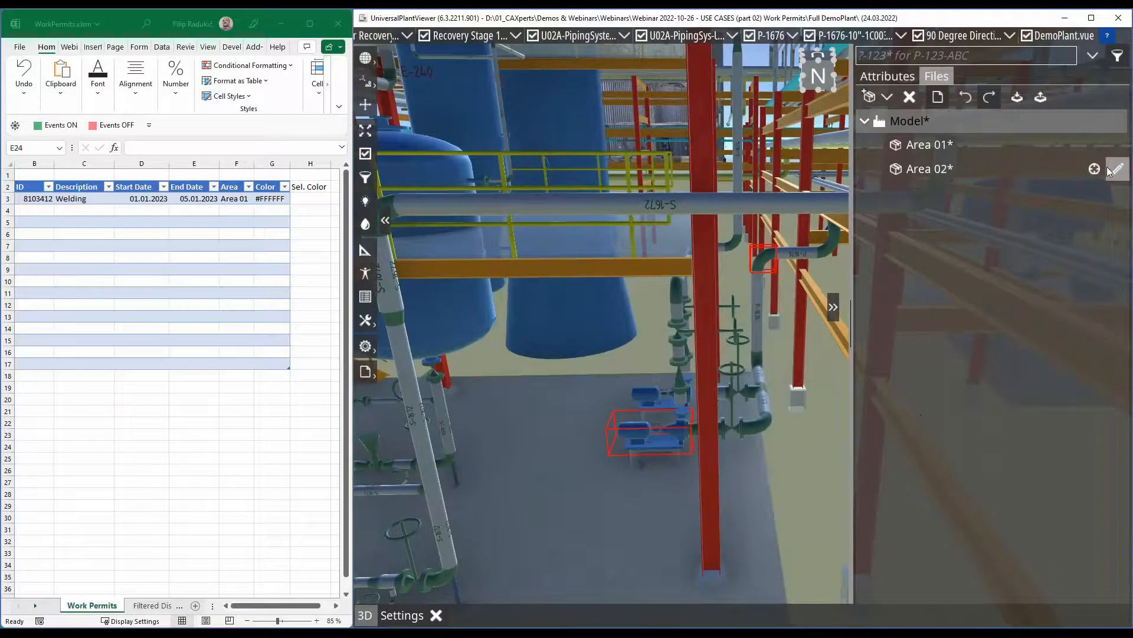
- Select the Area 02 package's objects plus the adjoining vertical piping below the elbow, and set their WP_Area to Area 02
{"action": "left_click", "coordinate": [1095, 169]}
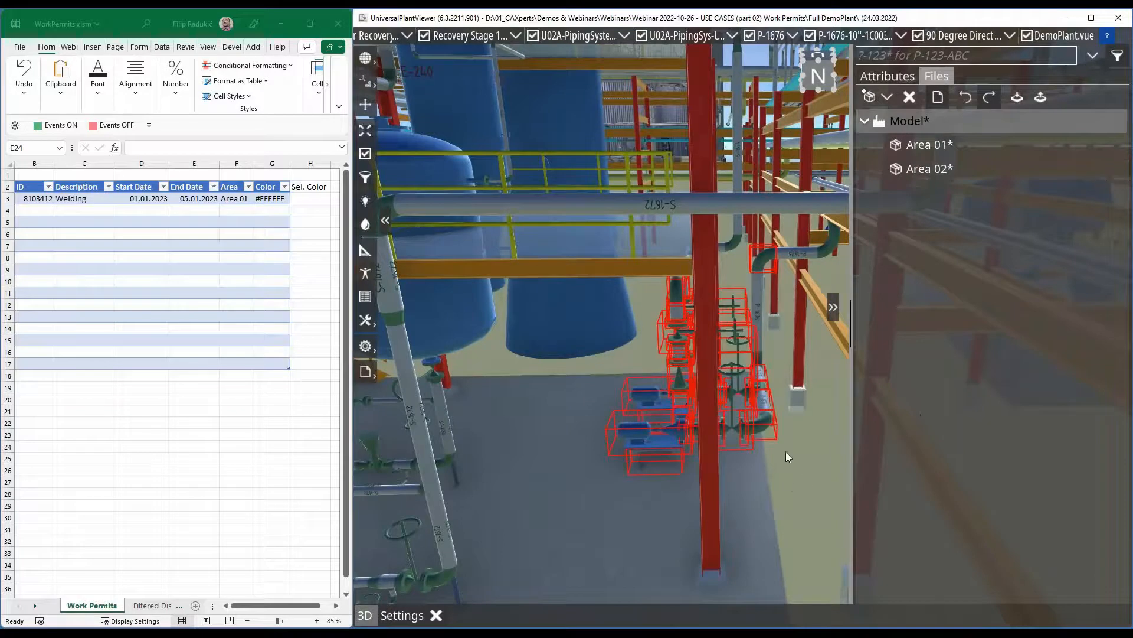
{"action": "mouse_move", "coordinate": [789, 480]}
{"action": "left_mouse_down"}
{"action": "mouse_move", "coordinate": [827, 465]}
{"action": "mouse_move", "coordinate": [788, 459]}
{"action": "left_mouse_up"}
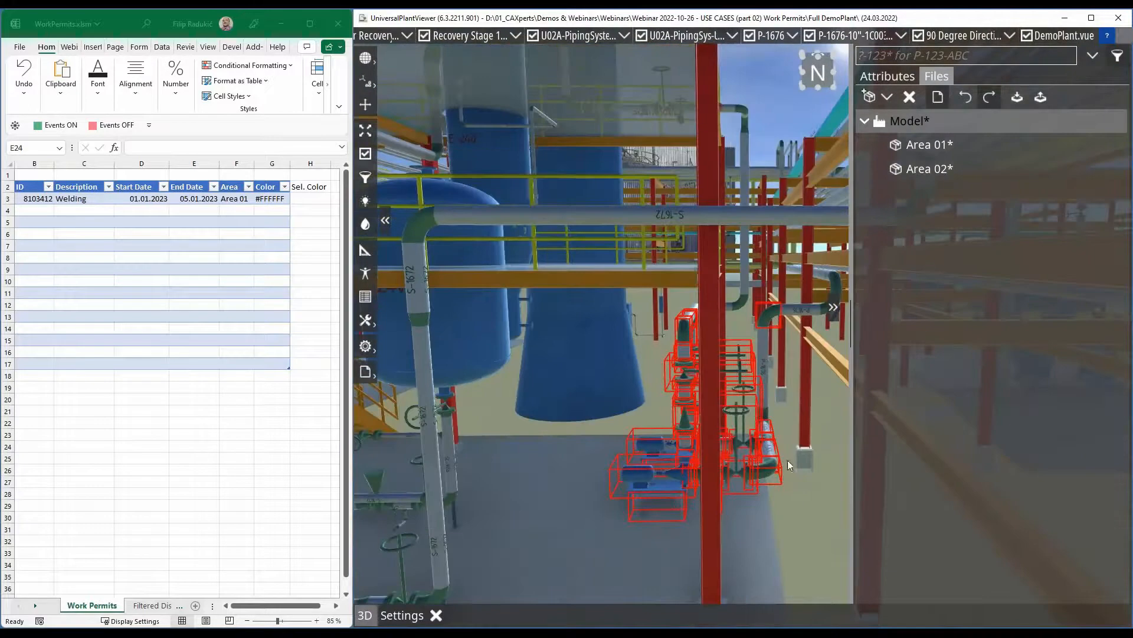
{"action": "left_click", "coordinate": [766, 374], "text": "ctrl"}
{"action": "left_click", "coordinate": [765, 415], "text": "ctrl"}
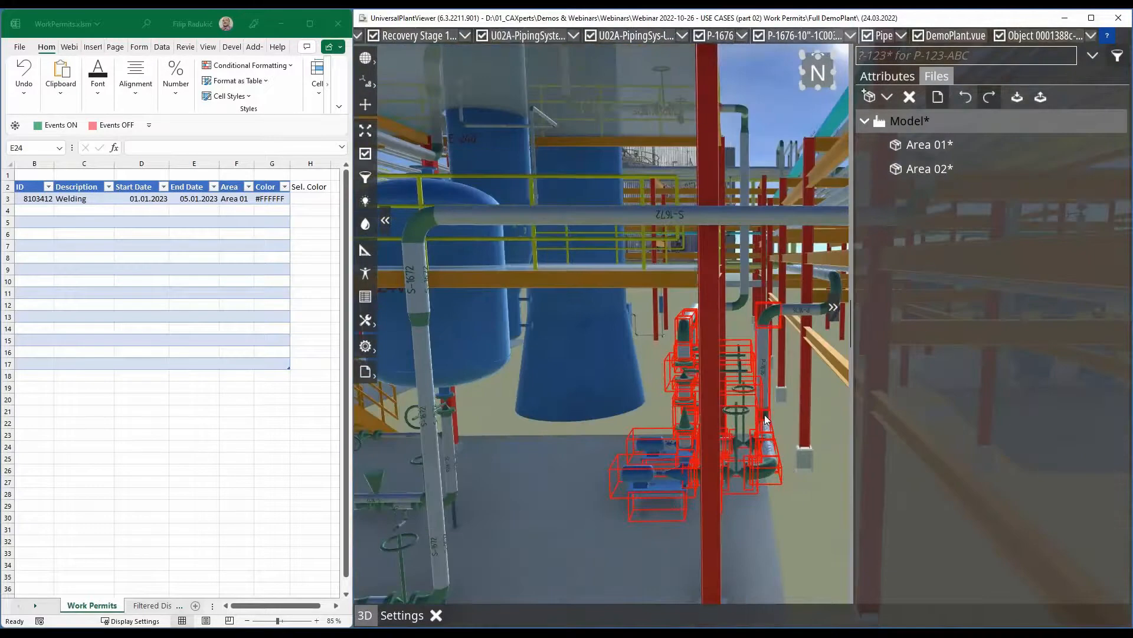
{"action": "left_click_drag", "start_coordinate": [784, 521], "coordinate": [444, 348]}
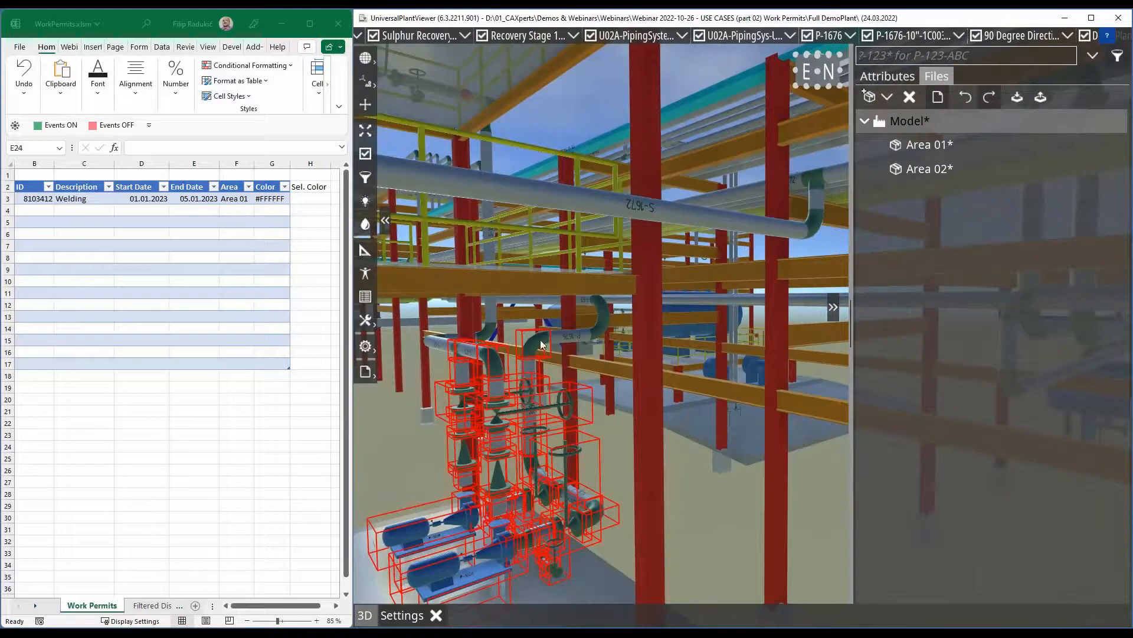
{"action": "left_click", "coordinate": [890, 76]}
{"action": "left_click", "coordinate": [1109, 259]}
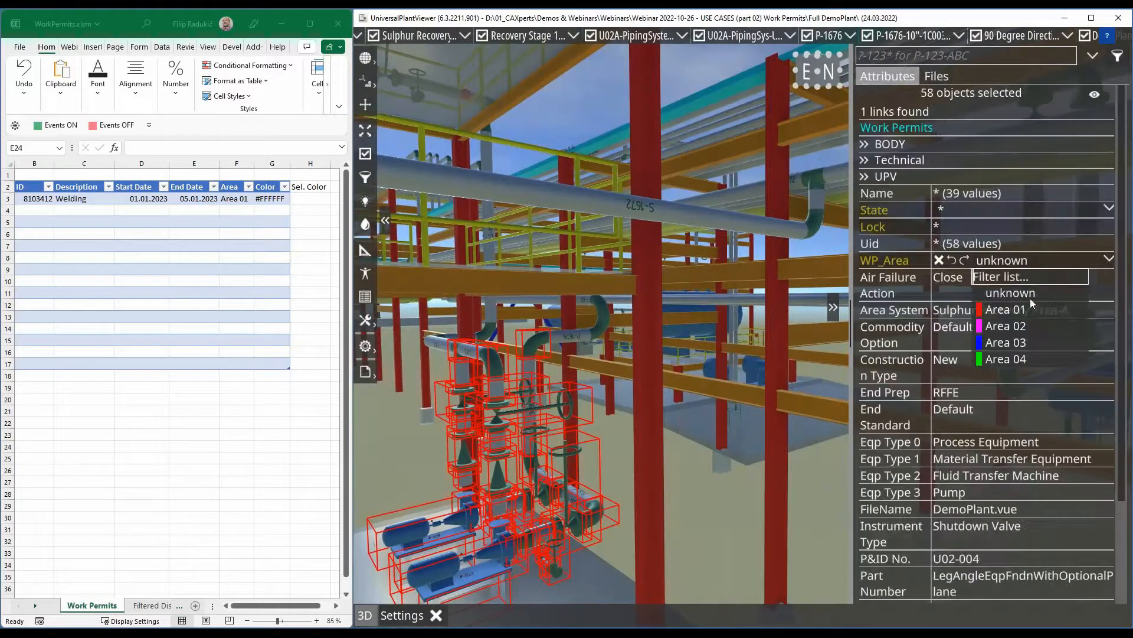
{"action": "left_click", "coordinate": [1007, 326]}
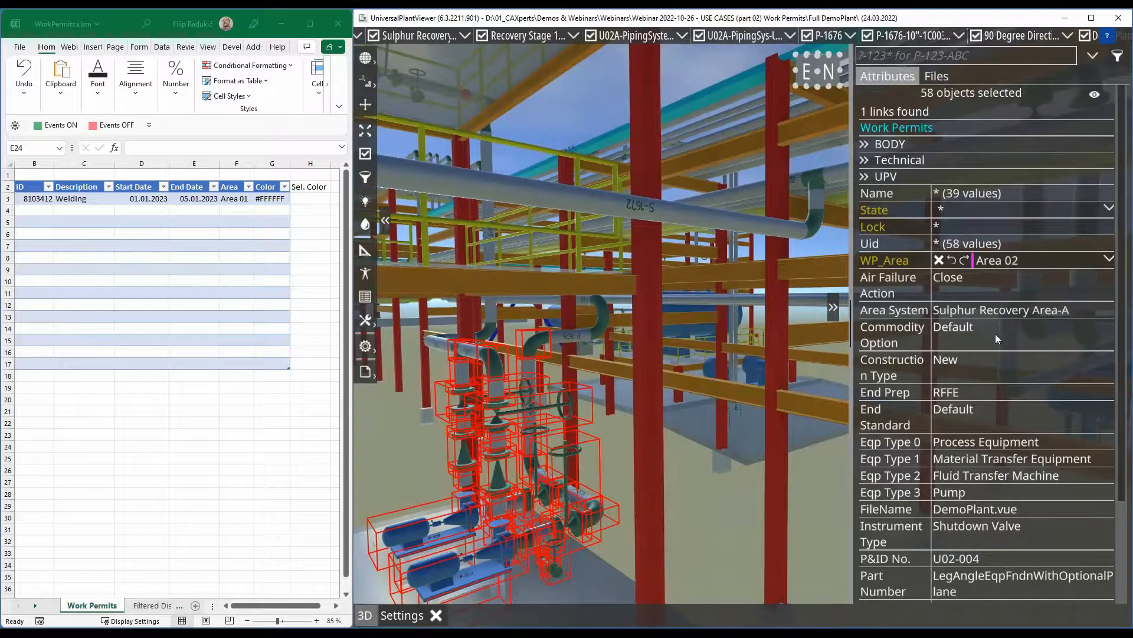
{"action": "scroll", "coordinate": [686, 473], "scroll_direction": "down", "scroll_amount": 5}
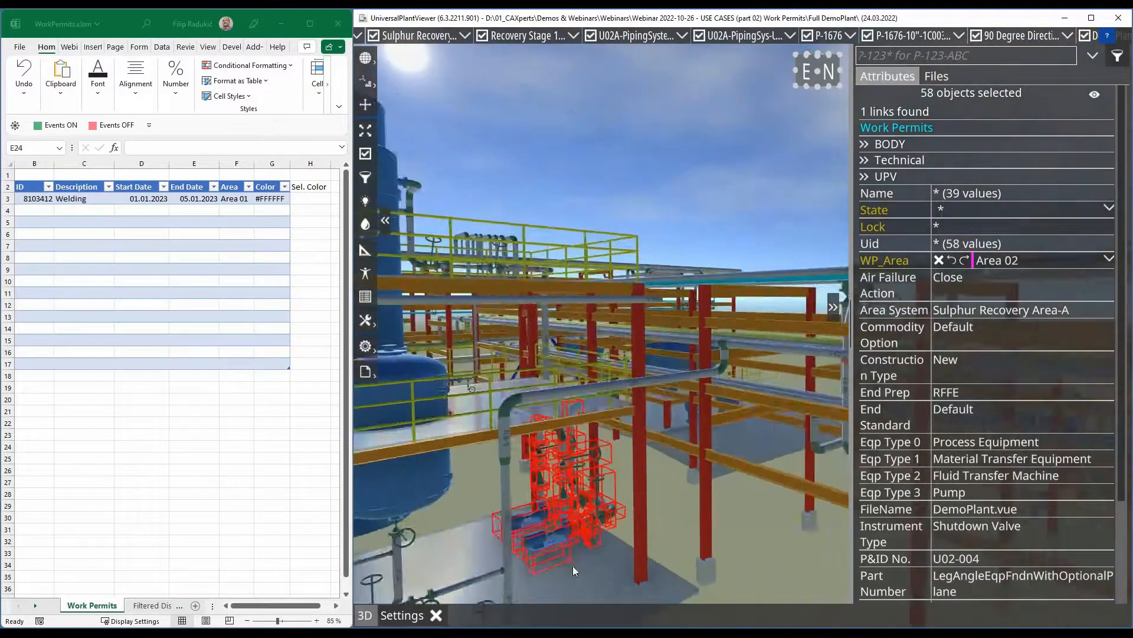
- Select the front corner column of the stair structure together with the diagonally opposite rear column
{"action": "middle_click_drag", "start_coordinate": [573, 566], "coordinate": [729, 461]}
{"action": "mouse_move", "coordinate": [523, 517]}
{"action": "middle_mouse_down"}
{"action": "mouse_move", "coordinate": [565, 526]}
{"action": "mouse_move", "coordinate": [540, 514]}
{"action": "middle_mouse_up"}
{"action": "left_click", "coordinate": [511, 487]}
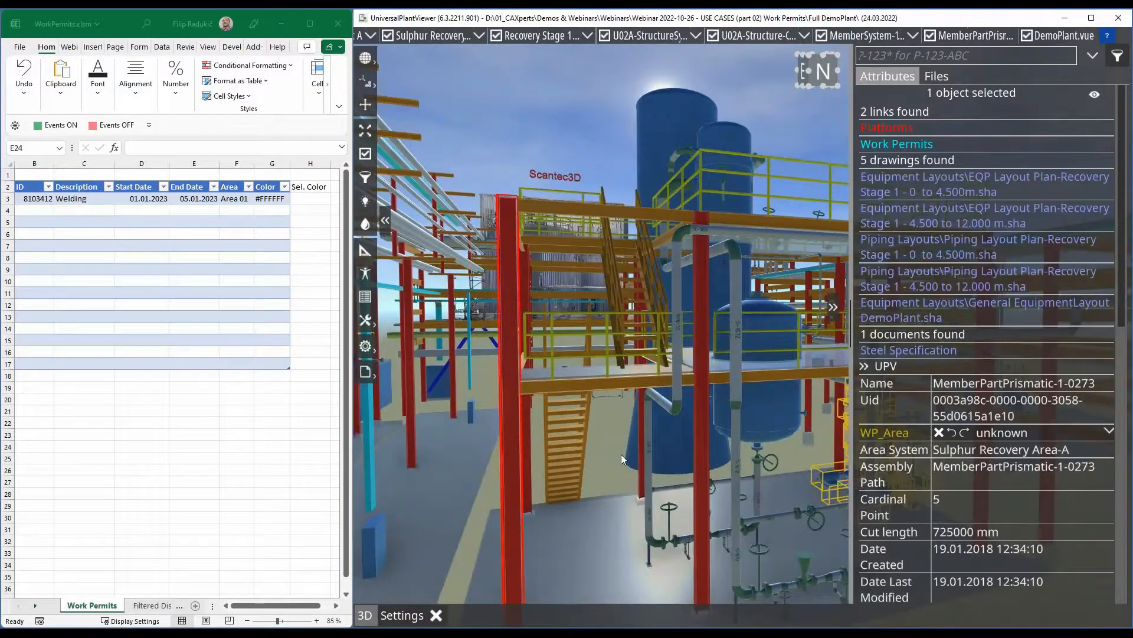
{"action": "mouse_move", "coordinate": [621, 455]}
{"action": "middle_mouse_down"}
{"action": "mouse_move", "coordinate": [604, 476]}
{"action": "mouse_move", "coordinate": [643, 429]}
{"action": "middle_mouse_up"}
{"action": "left_click", "coordinate": [642, 429], "text": "ctrl"}
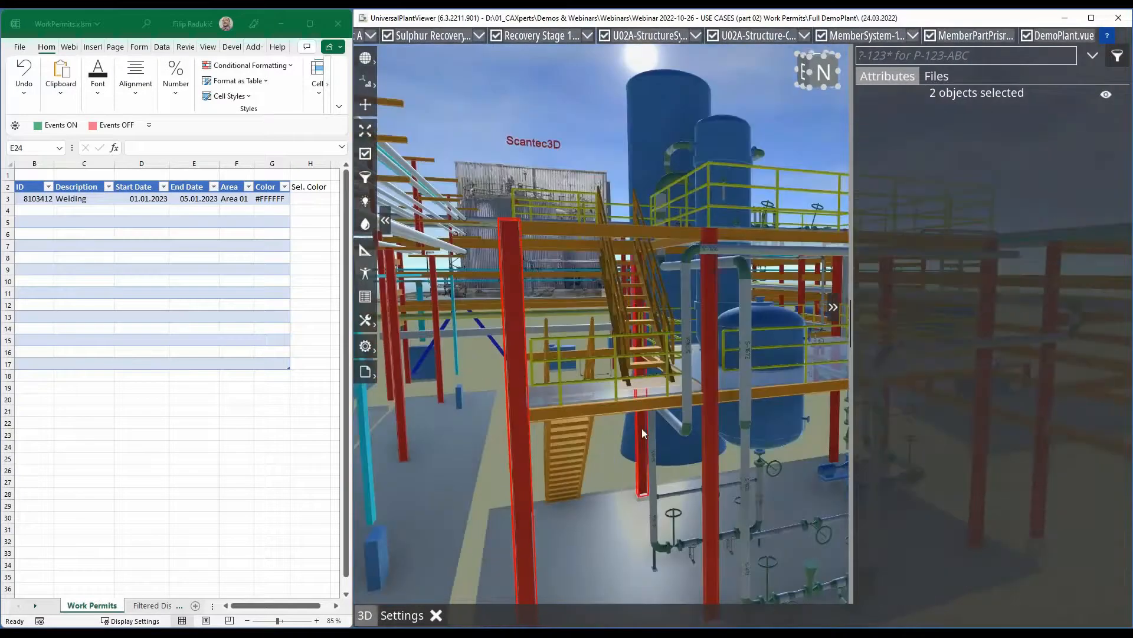
- Create a third package named Area 03 under Model
{"action": "left_click", "coordinate": [936, 75]}
{"action": "left_click", "coordinate": [869, 96]}
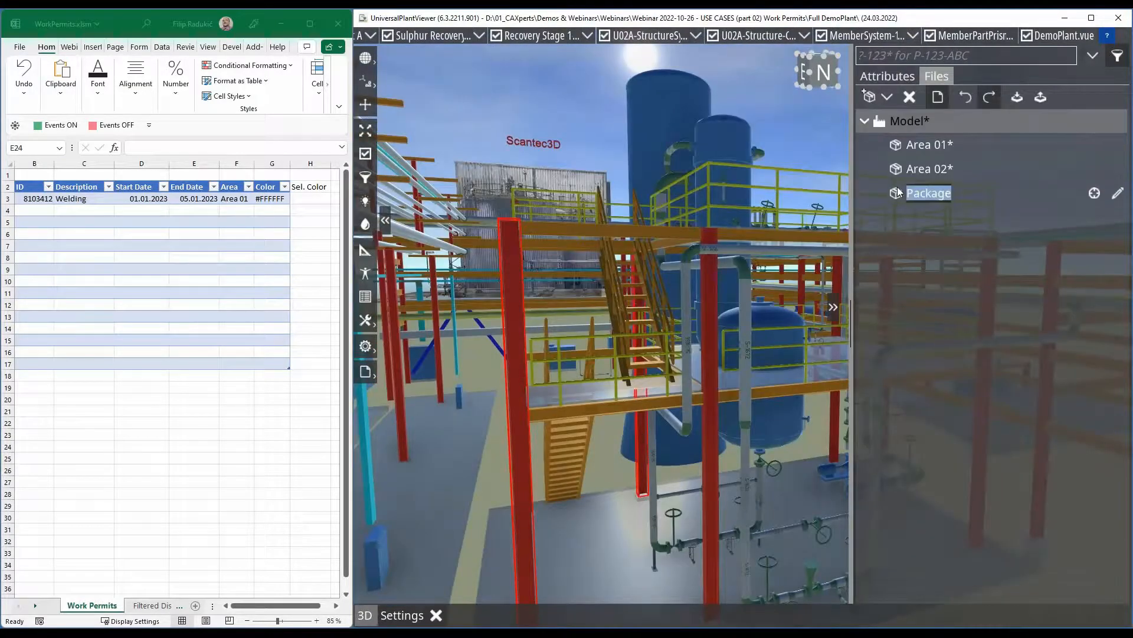
{"action": "type", "text": "Area 03"}
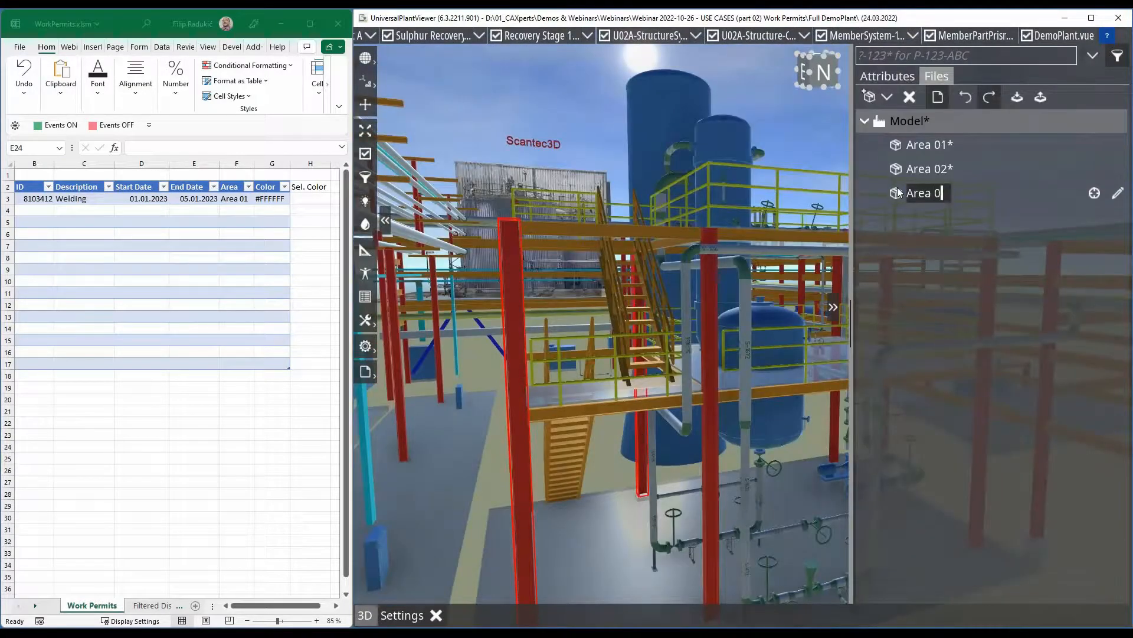
{"action": "key", "text": "Return"}
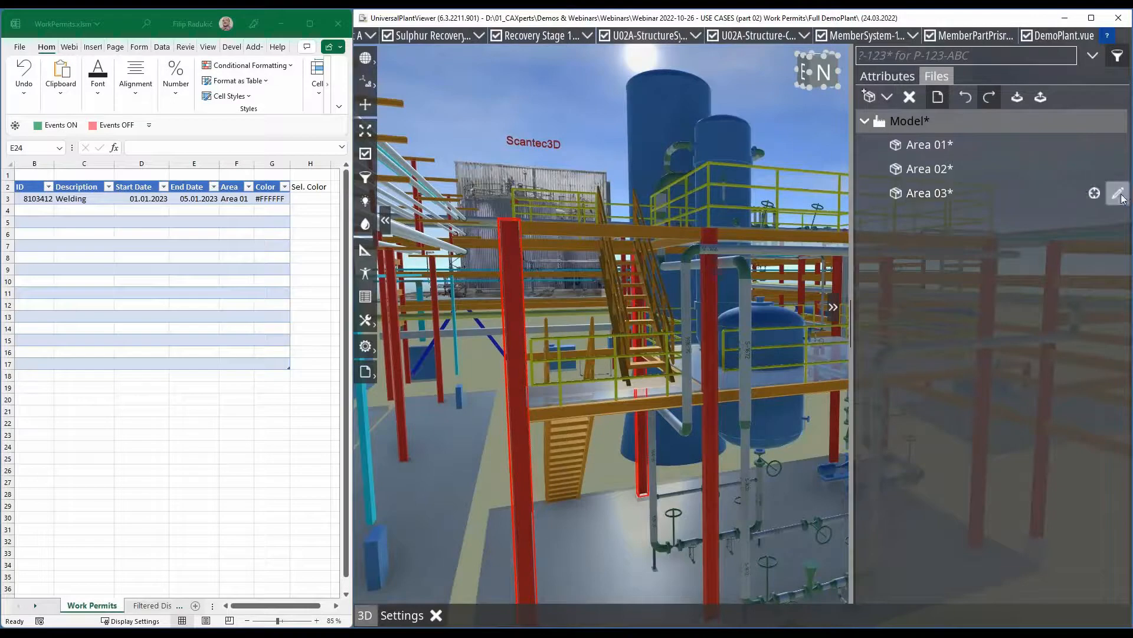
- Add a volume spanned by the two selected columns to the Area 03 definition, finish editing, and select the package's objects
{"action": "left_click", "coordinate": [1094, 193]}
{"action": "left_click", "coordinate": [921, 362]}
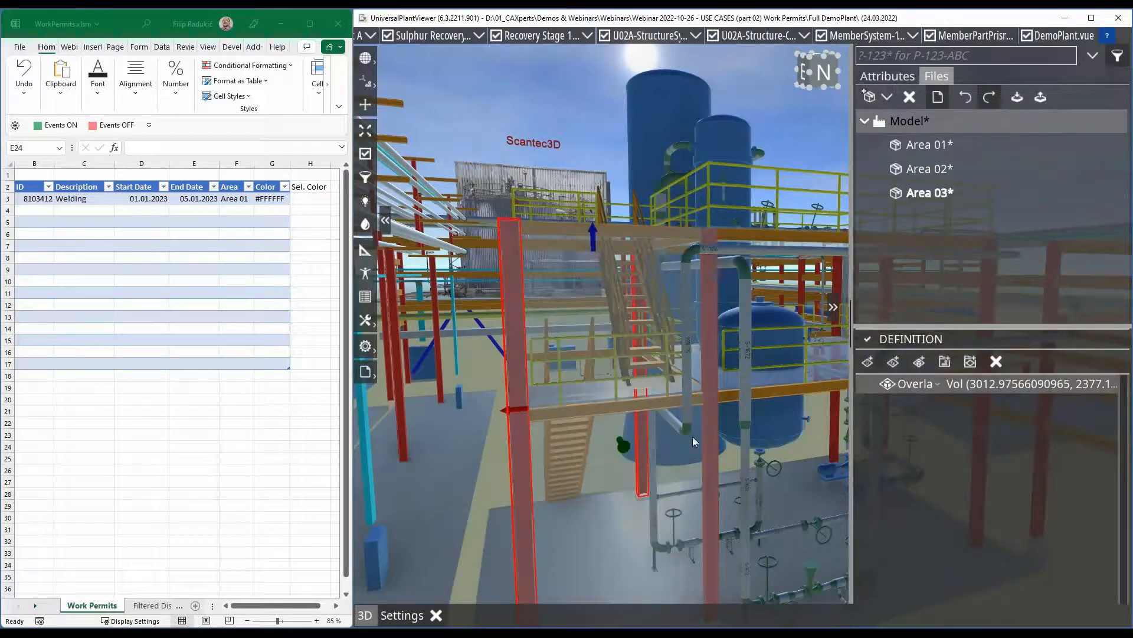
{"action": "scroll", "coordinate": [577, 358], "scroll_direction": "down", "scroll_amount": 2}
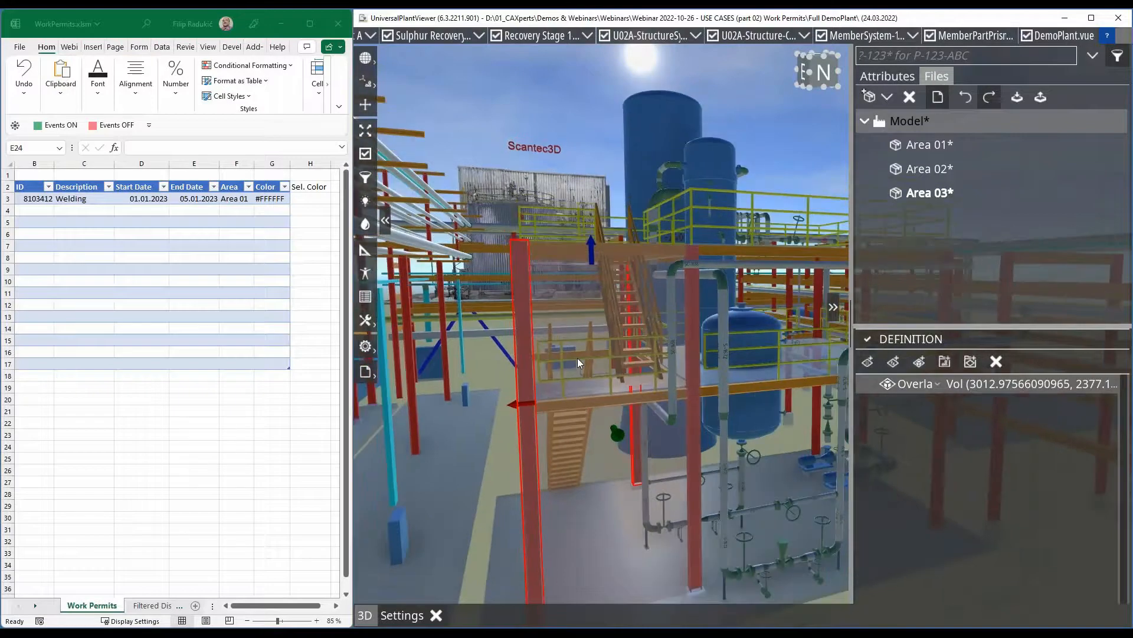
{"action": "left_click_drag", "start_coordinate": [722, 334], "coordinate": [769, 390]}
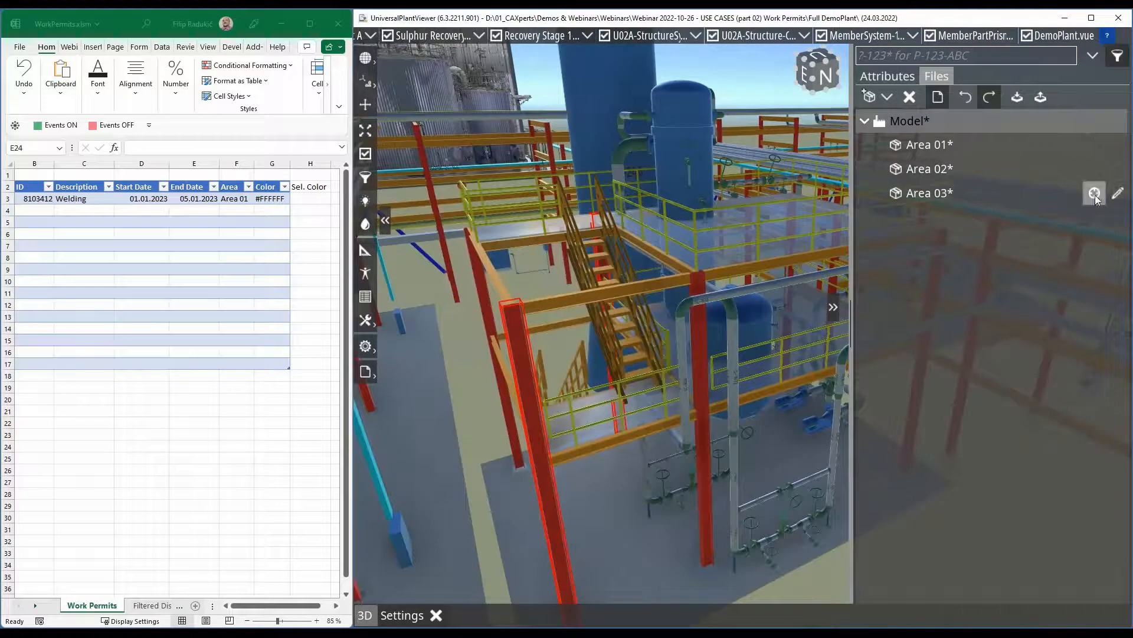
{"action": "left_click", "coordinate": [1095, 192]}
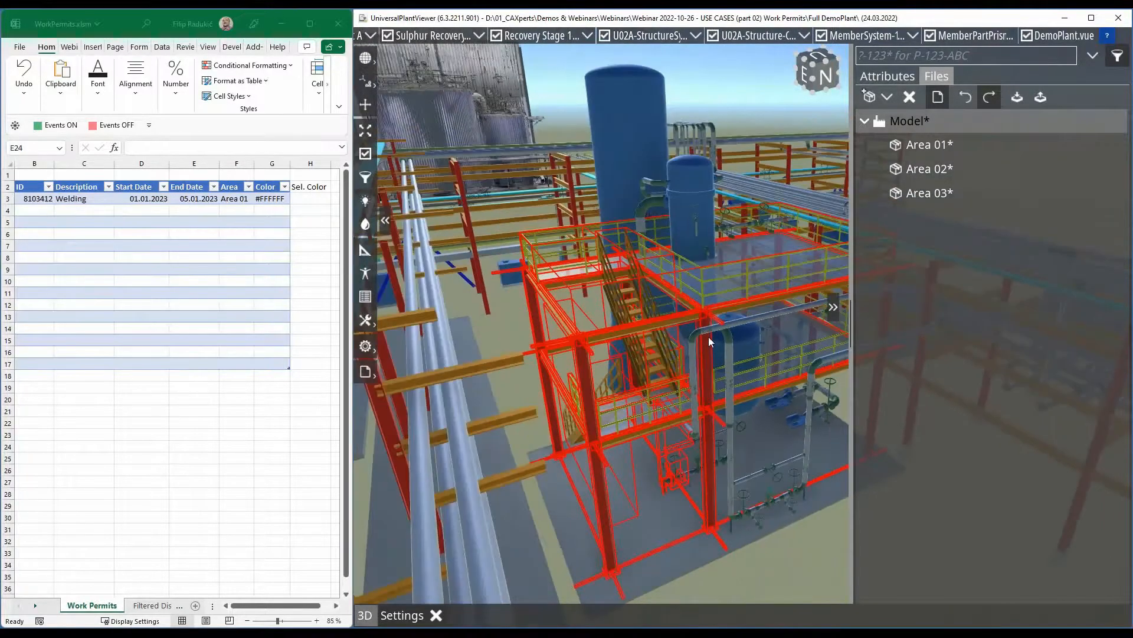
- Reopen the Area 03 definition, set its volume rule to Inside, and clear the object selection
{"action": "left_click", "coordinate": [1117, 192]}
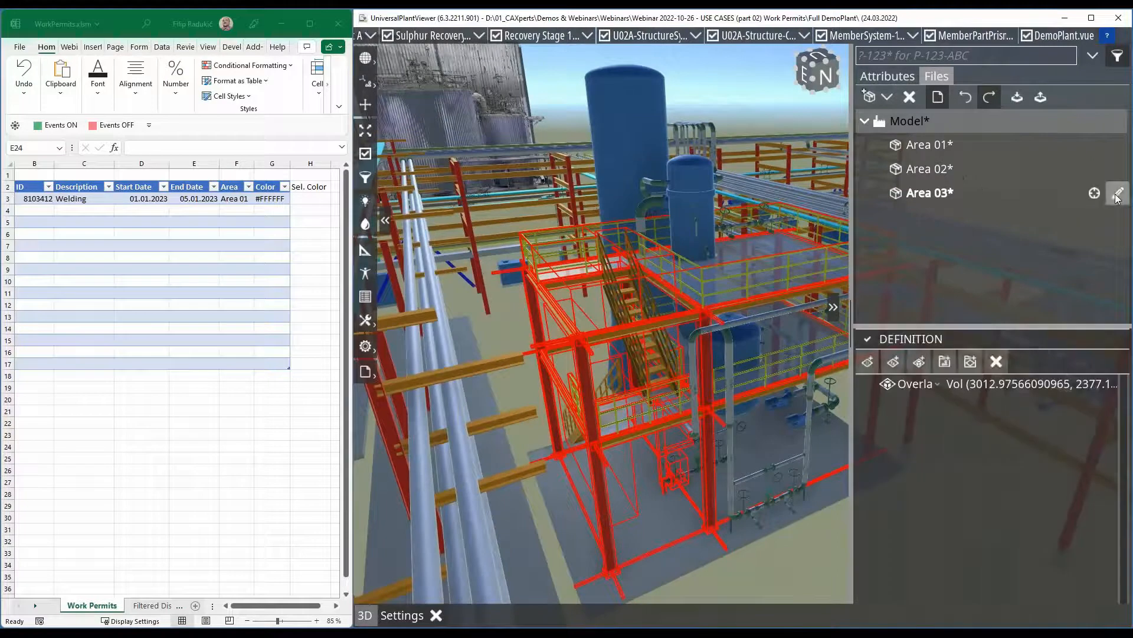
{"action": "left_click", "coordinate": [920, 387]}
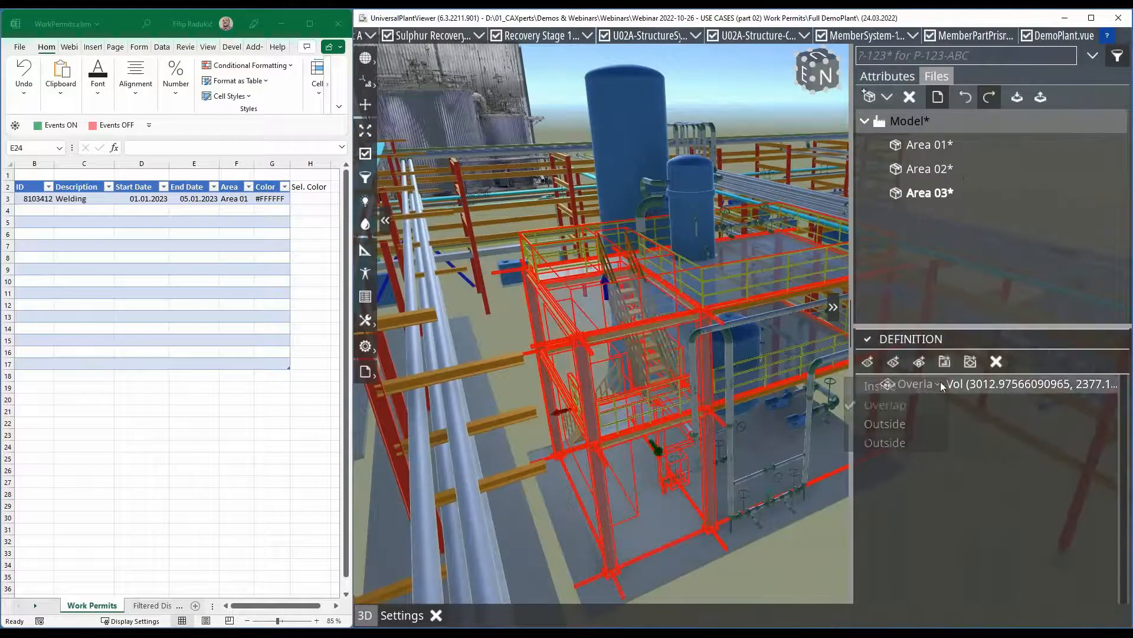
{"action": "left_click", "coordinate": [871, 392]}
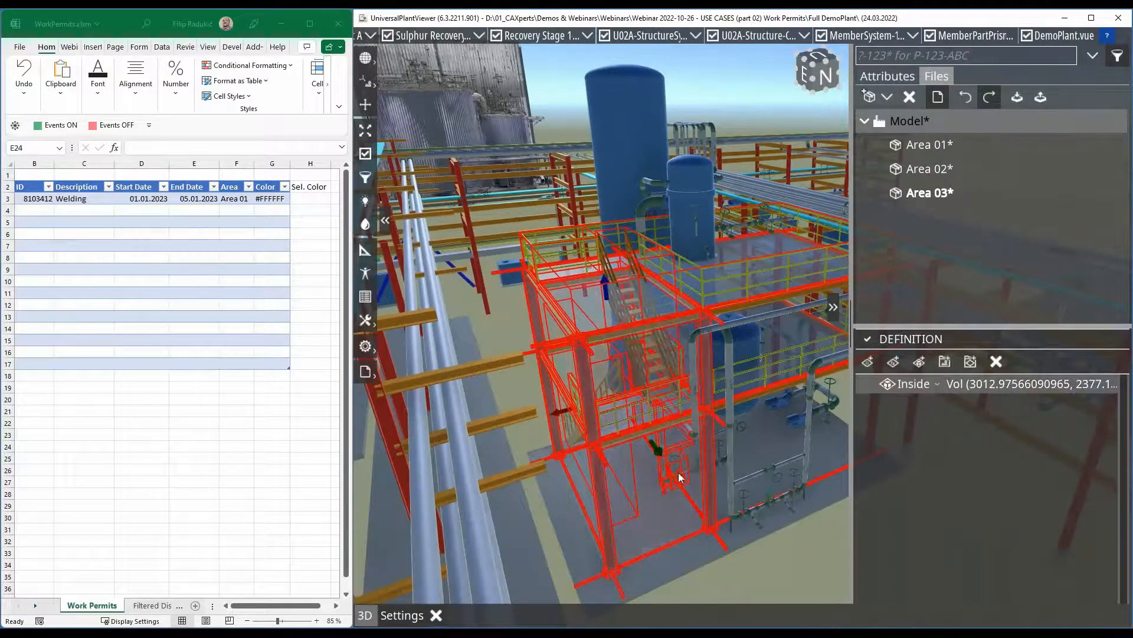
{"action": "left_click", "coordinate": [751, 556]}
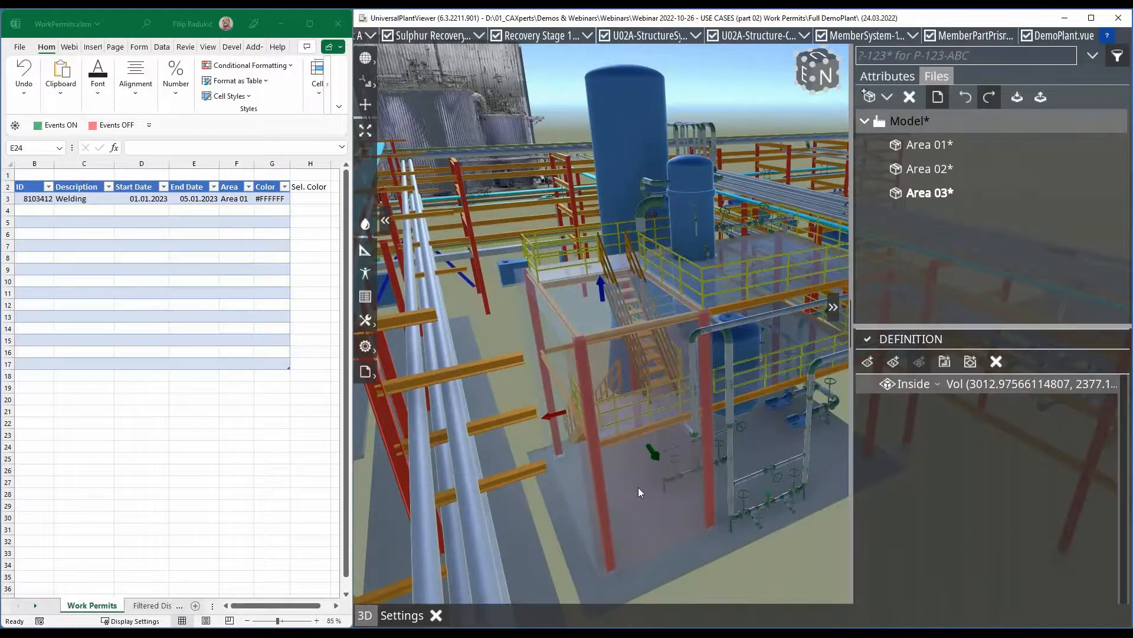
- Extend the faces of the Area 03 volume sideways, upward and downward around the stair structure, and finish editing the definition
{"action": "left_click_drag", "start_coordinate": [766, 575], "coordinate": [721, 563]}
{"action": "mouse_move", "coordinate": [769, 451]}
{"action": "left_mouse_down"}
{"action": "mouse_move", "coordinate": [786, 453]}
{"action": "mouse_move", "coordinate": [776, 450]}
{"action": "left_mouse_up"}
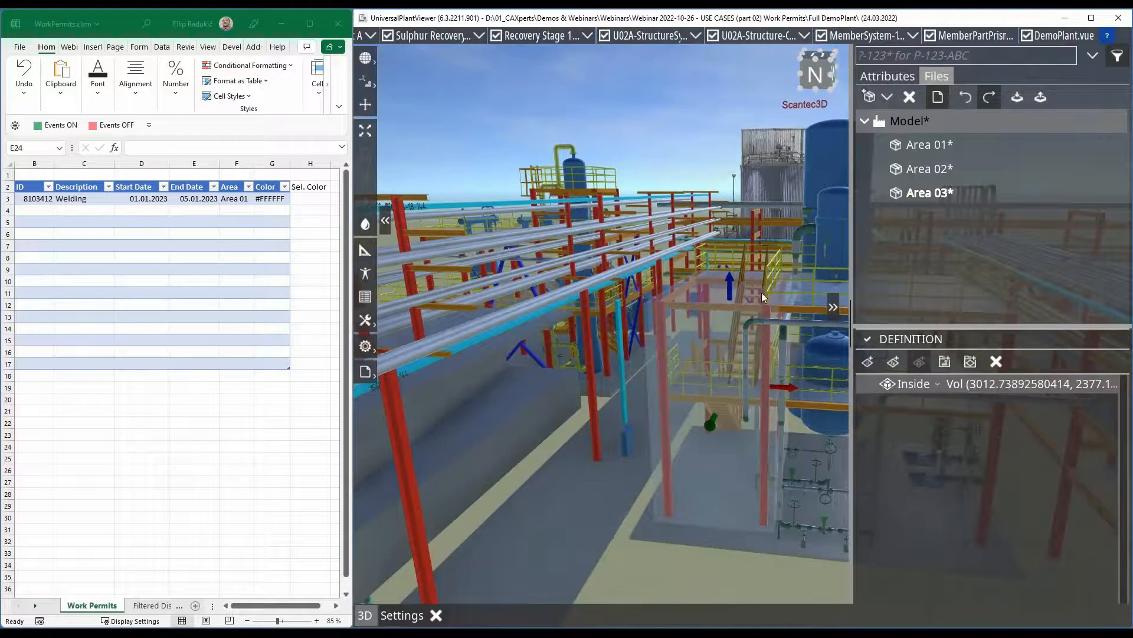
{"action": "mouse_move", "coordinate": [750, 293]}
{"action": "left_mouse_down"}
{"action": "mouse_move", "coordinate": [759, 228]}
{"action": "mouse_move", "coordinate": [757, 238]}
{"action": "left_mouse_up"}
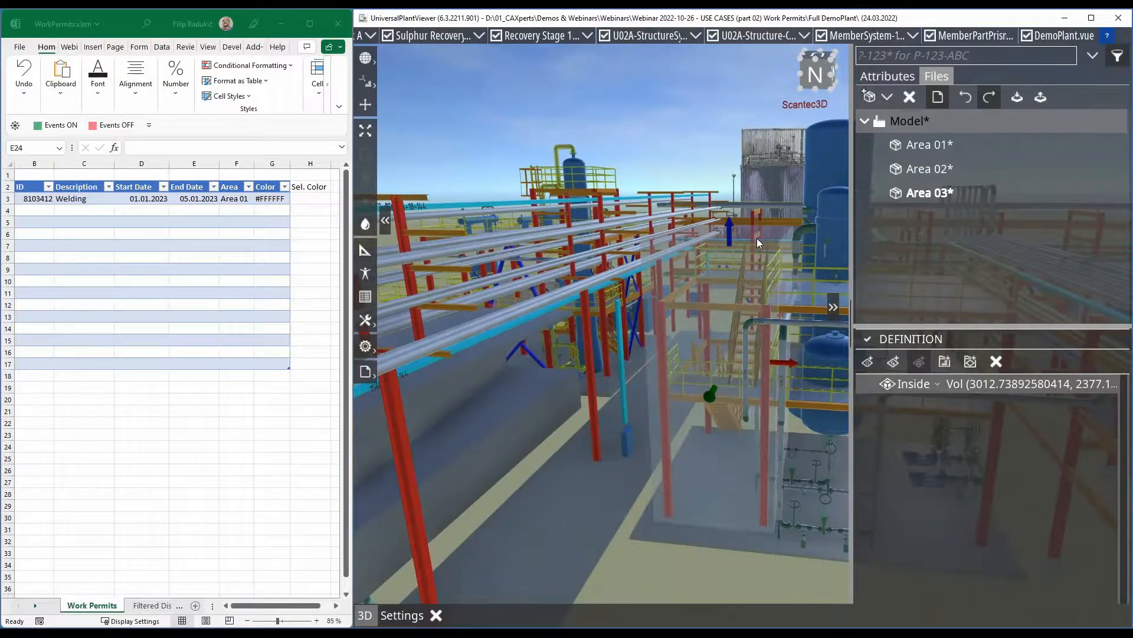
{"action": "left_click_drag", "start_coordinate": [703, 578], "coordinate": [710, 401]}
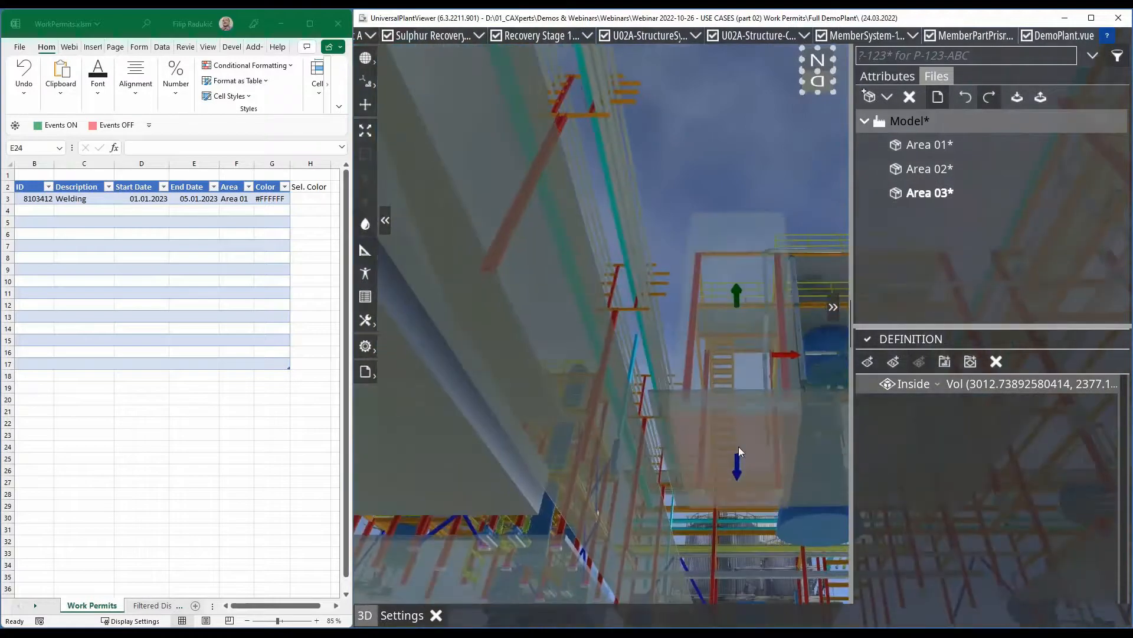
{"action": "left_click", "coordinate": [868, 339]}
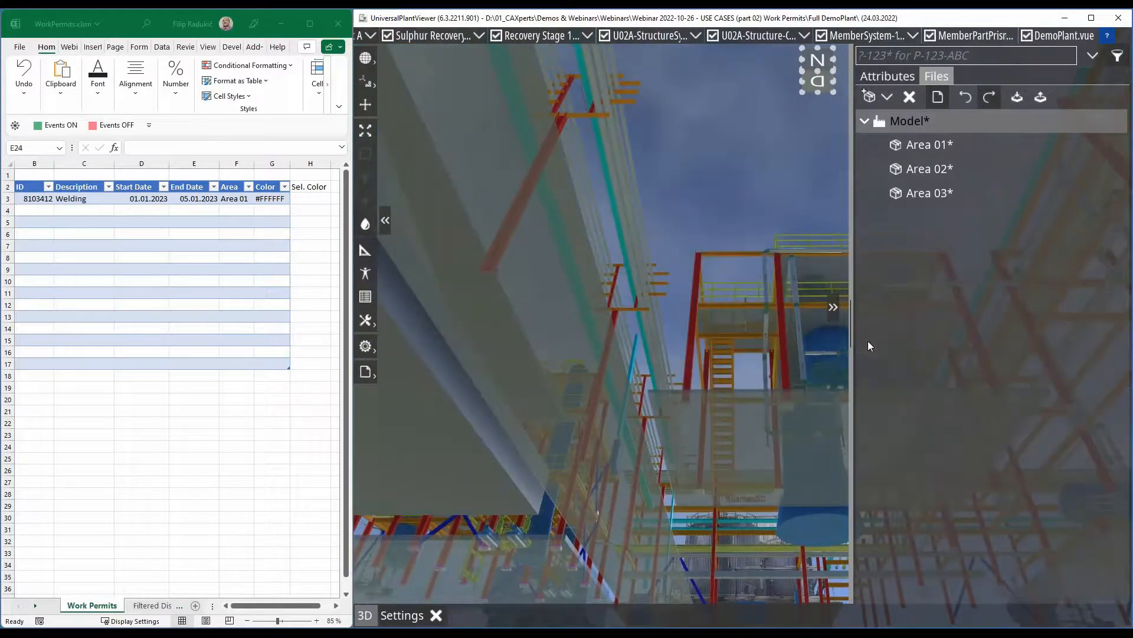
- Select the Area 03 package's objects, set their WP_Area to Area 03, and clear the selection
{"action": "left_click", "coordinate": [1094, 193]}
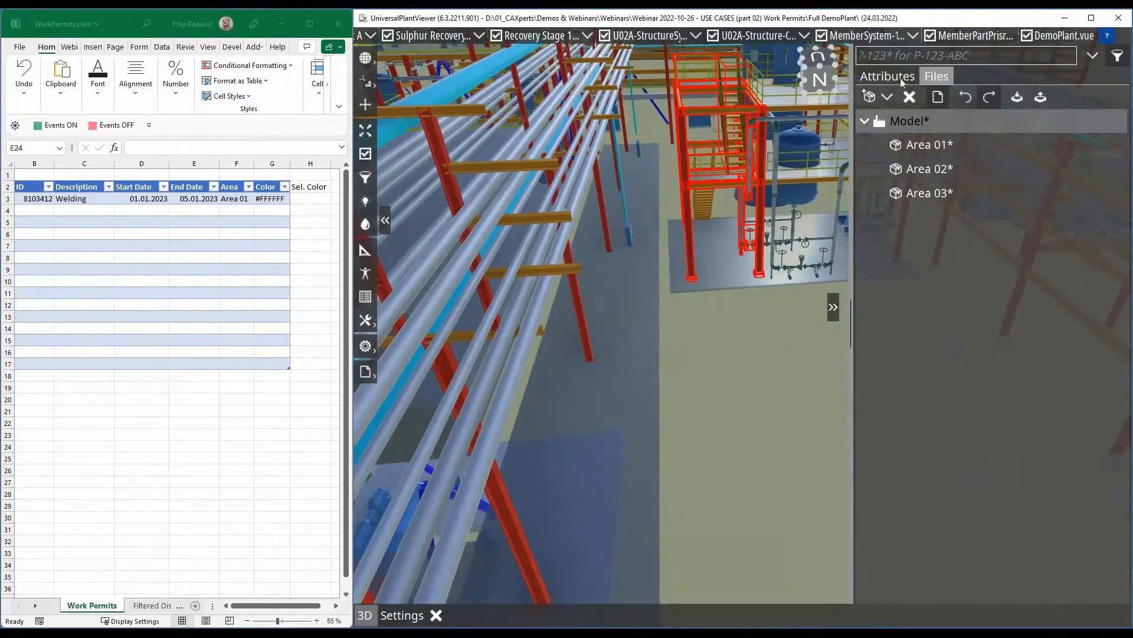
{"action": "left_click", "coordinate": [888, 76]}
{"action": "left_click", "coordinate": [1109, 242]}
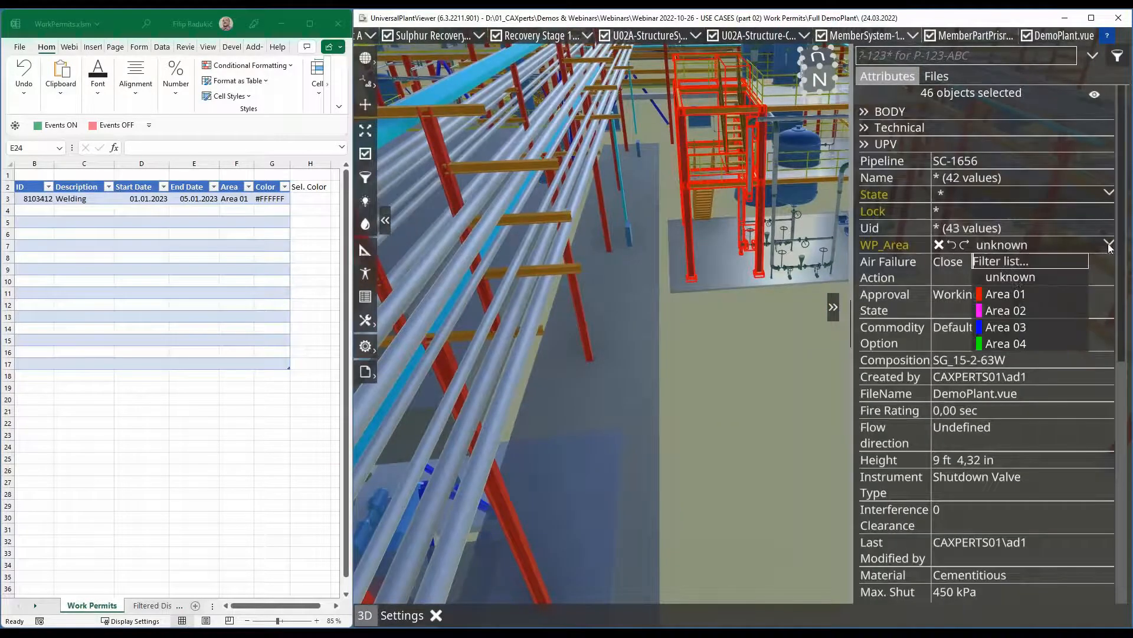
{"action": "left_click", "coordinate": [1011, 327]}
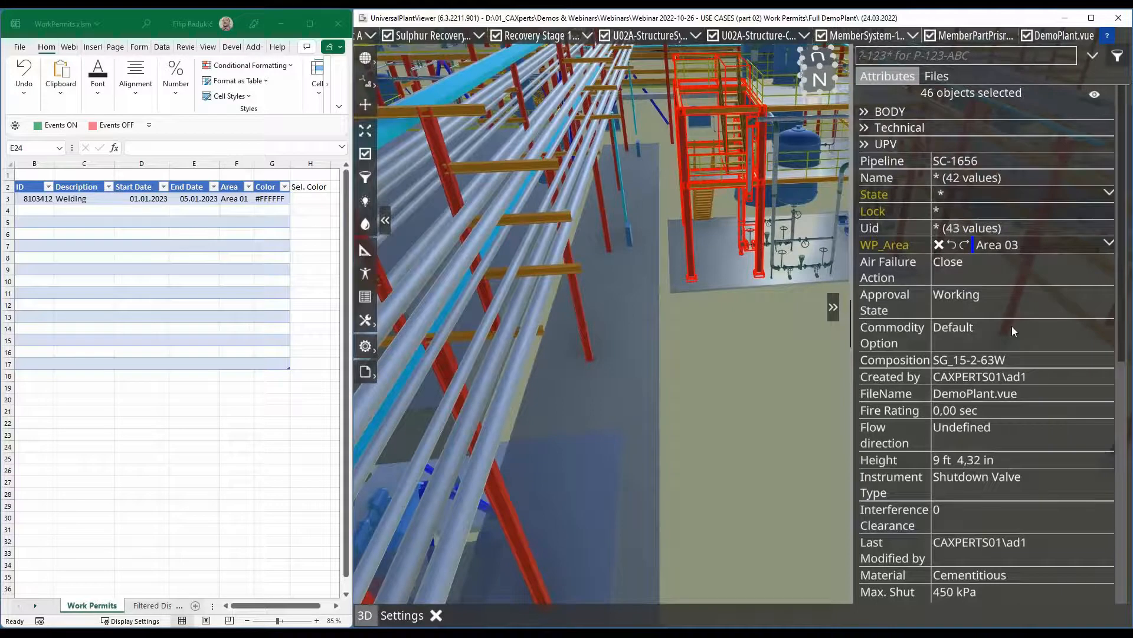
{"action": "left_click", "coordinate": [745, 339]}
{"action": "middle_click_drag", "start_coordinate": [717, 294], "coordinate": [626, 389]}
{"action": "scroll", "coordinate": [619, 340], "scroll_direction": "up", "scroll_amount": 3}
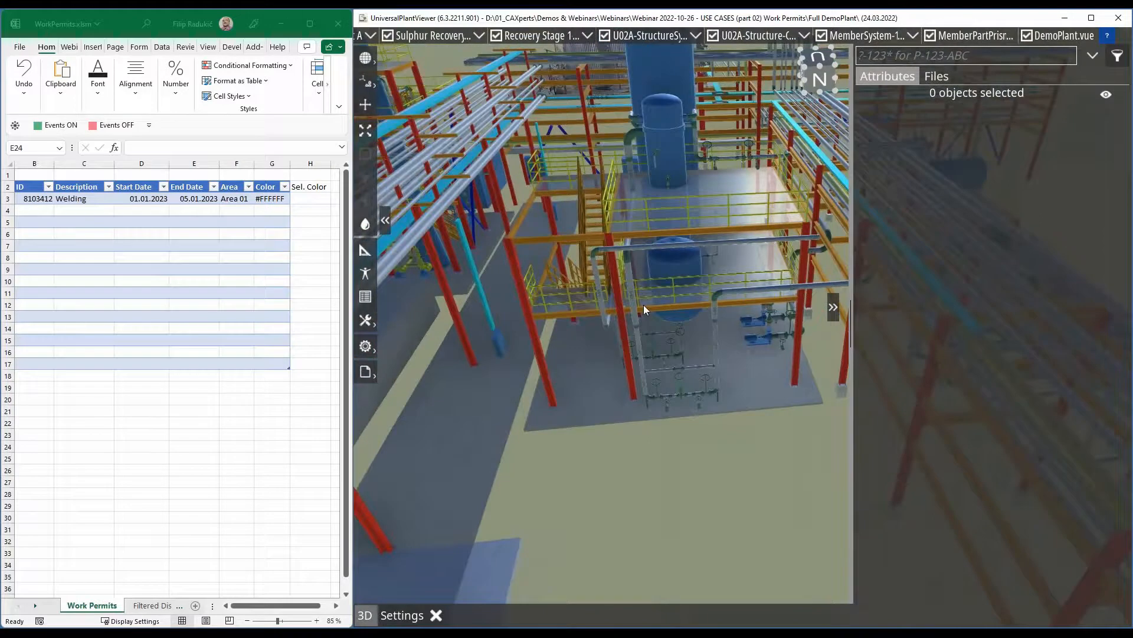
{"action": "left_click_drag", "start_coordinate": [644, 305], "coordinate": [653, 296]}
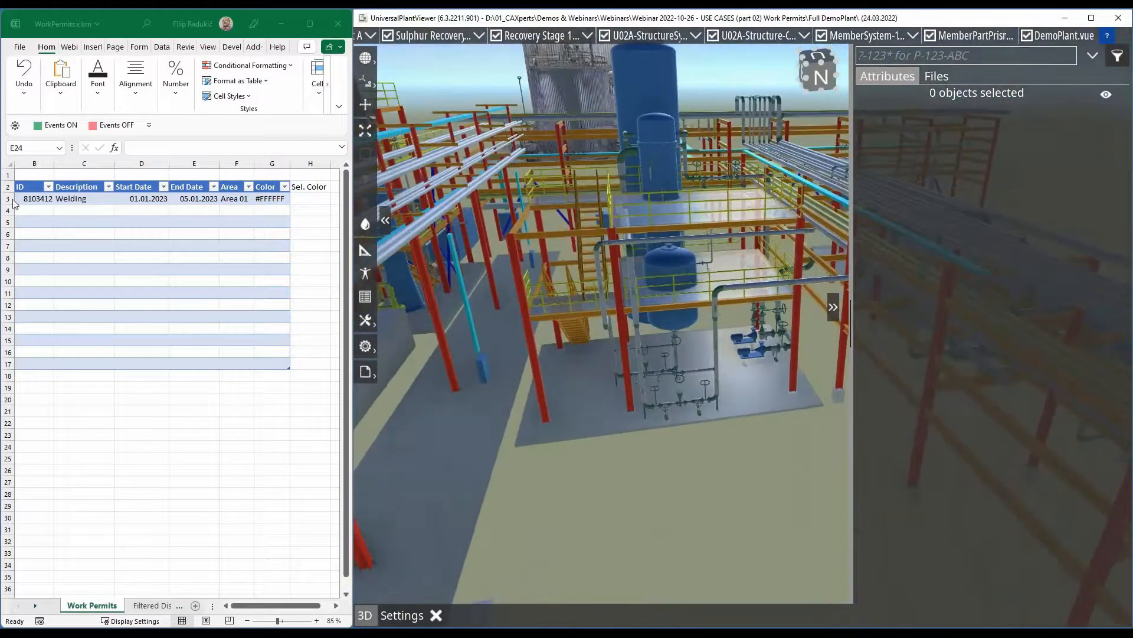
- In the Work Permits sheet, fill the Sel. Color cell of the Area 01 Welding permit with standard red
{"action": "left_click", "coordinate": [37, 359]}
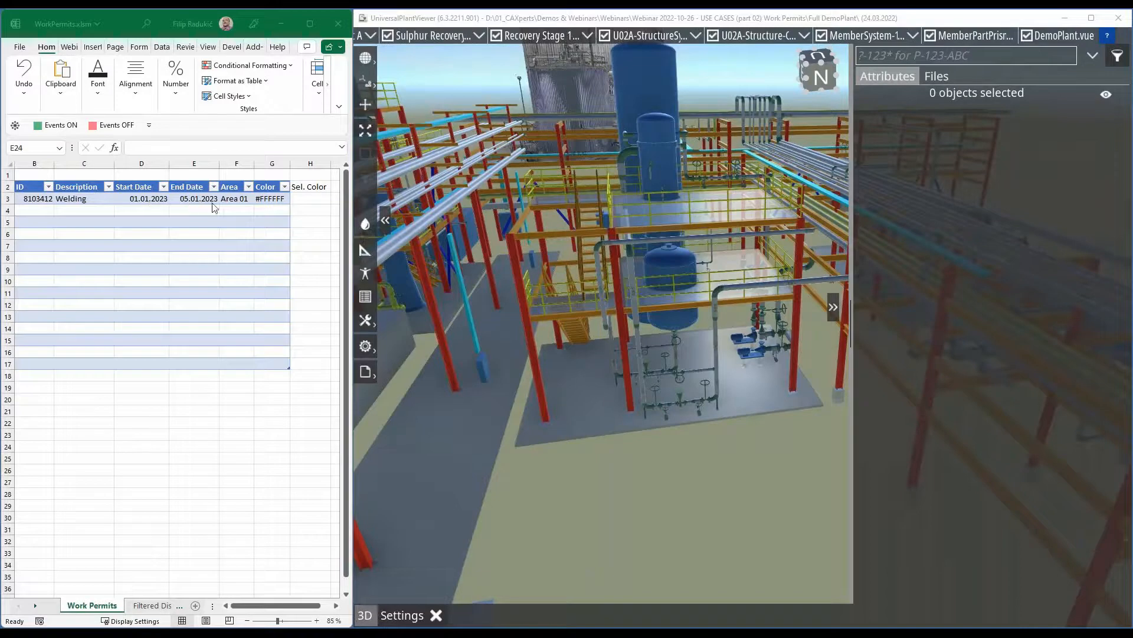
{"action": "left_click", "coordinate": [318, 198]}
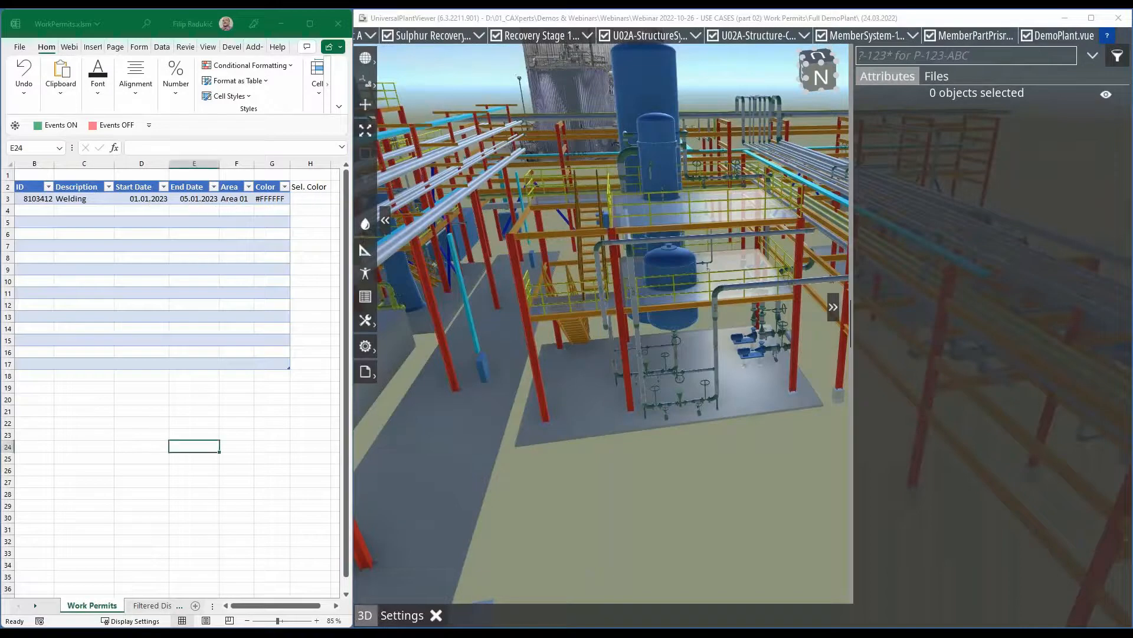
{"action": "left_click", "coordinate": [319, 197]}
{"action": "left_click", "coordinate": [69, 47]}
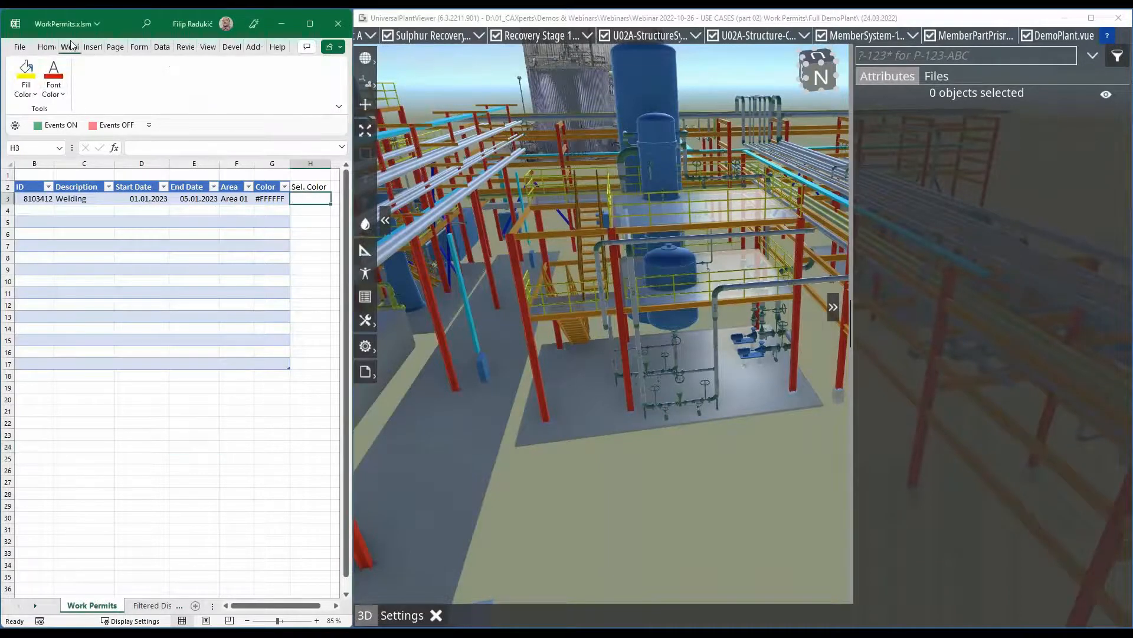
{"action": "left_click", "coordinate": [32, 94]}
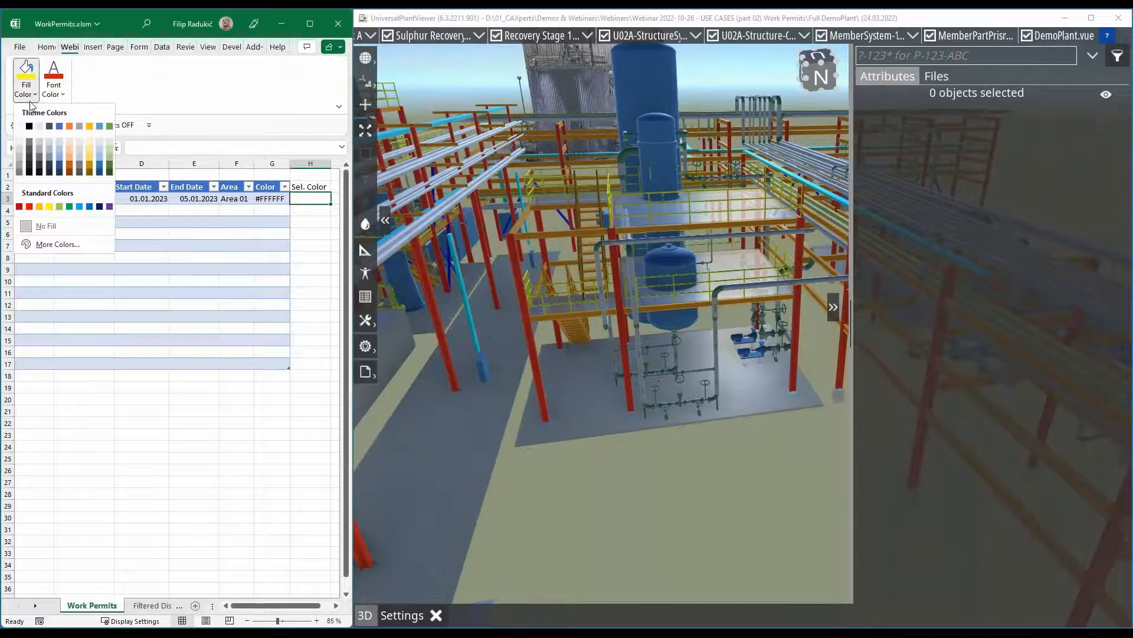
{"action": "left_click", "coordinate": [29, 206]}
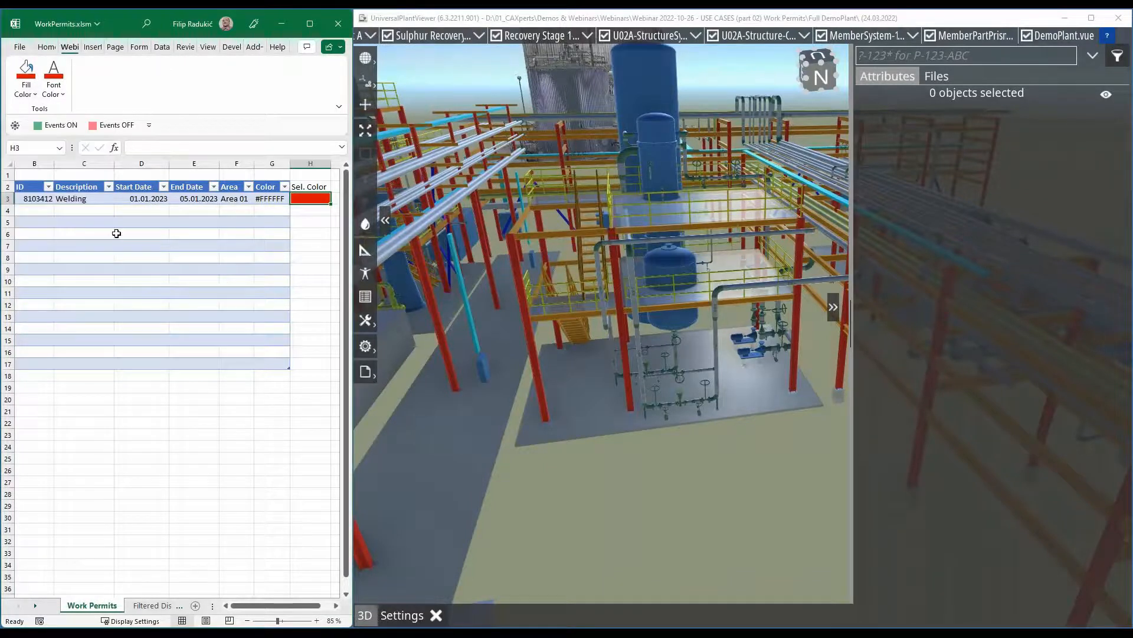
- Start a second permit in row 4 with ID 8103415 and description "Replace Pumps"
{"action": "left_click", "coordinate": [39, 212]}
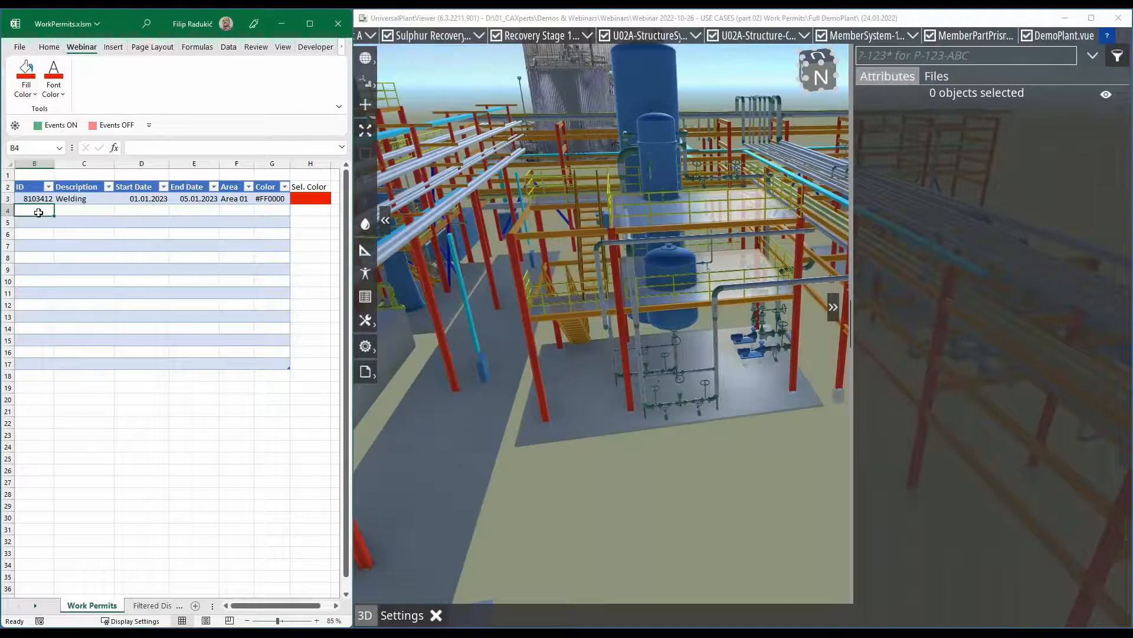
{"action": "type", "text": "8103415"}
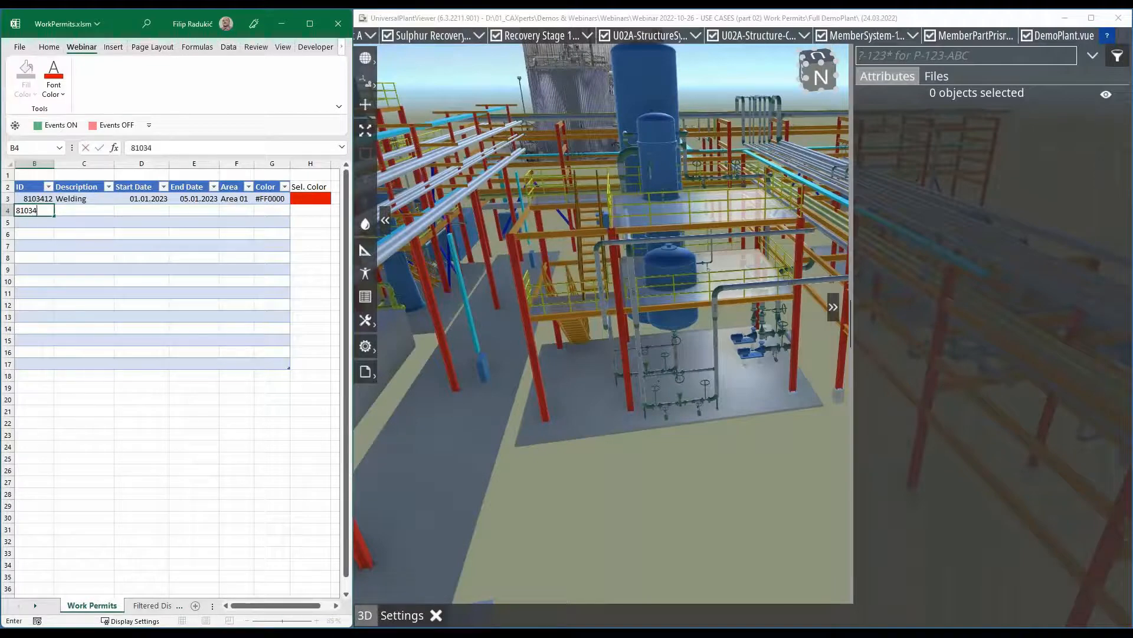
{"action": "left_click", "coordinate": [82, 208]}
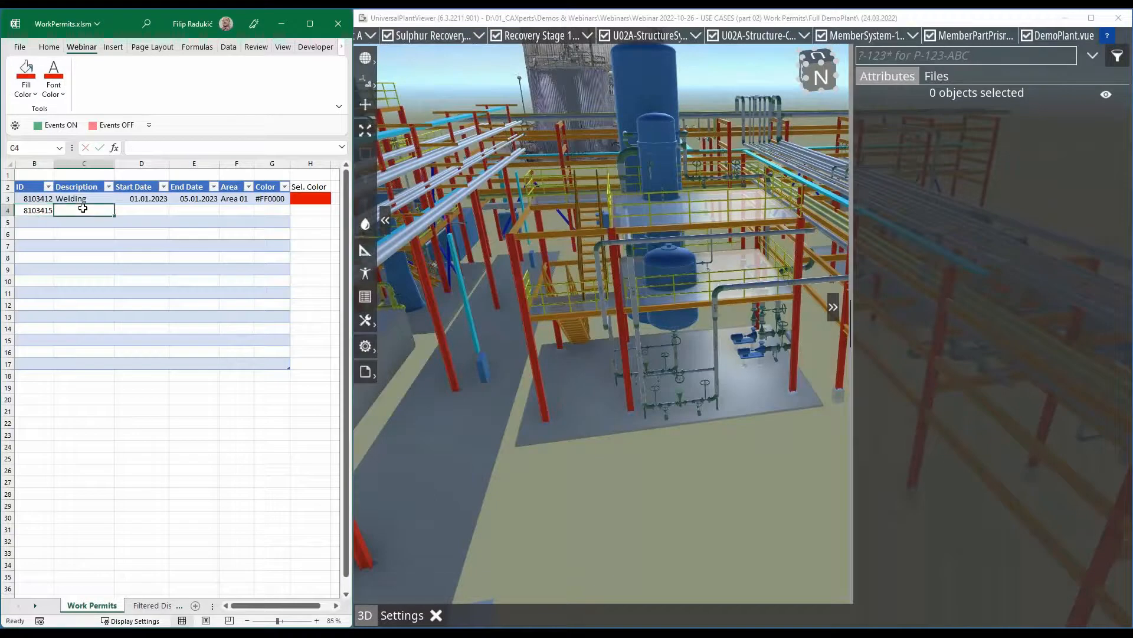
{"action": "type", "text": "Repl"}
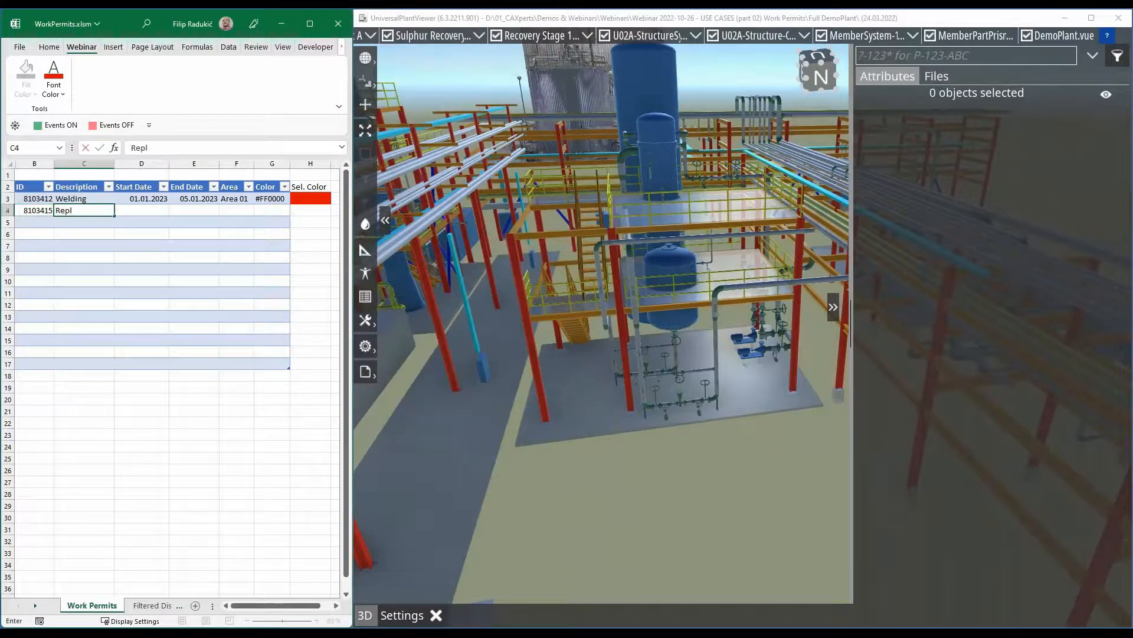
{"action": "type", "text": "ace Pumps"}
- Set the Replace Pumps permit's start date to 03.01.2023 and end date to 04.01.2023
{"action": "left_click", "coordinate": [155, 211]}
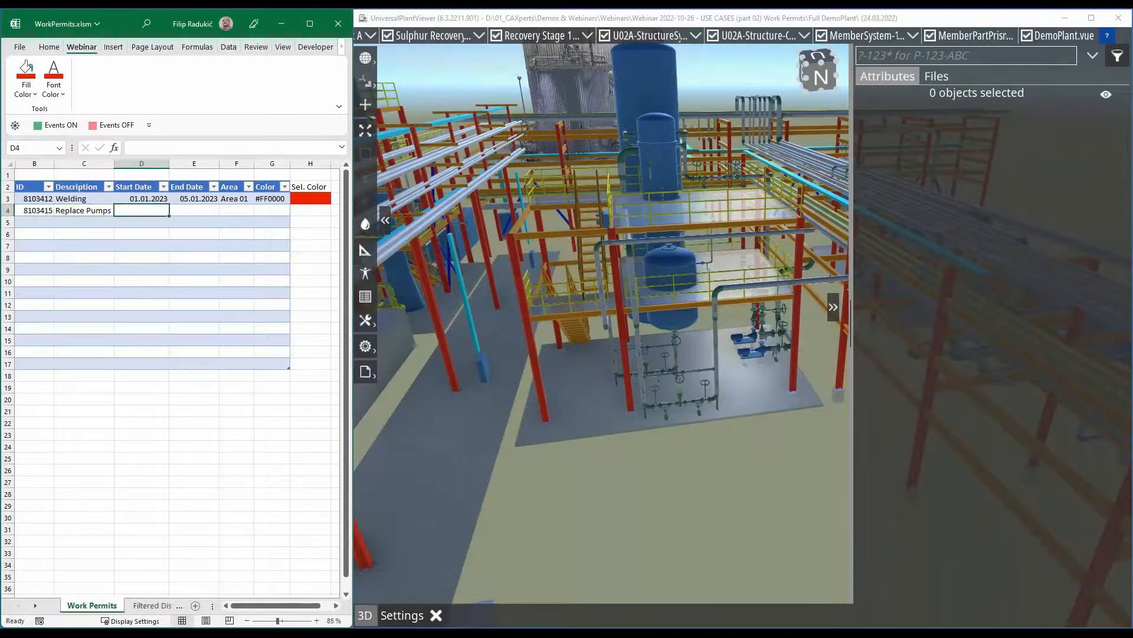
{"action": "type", "text": "03"}
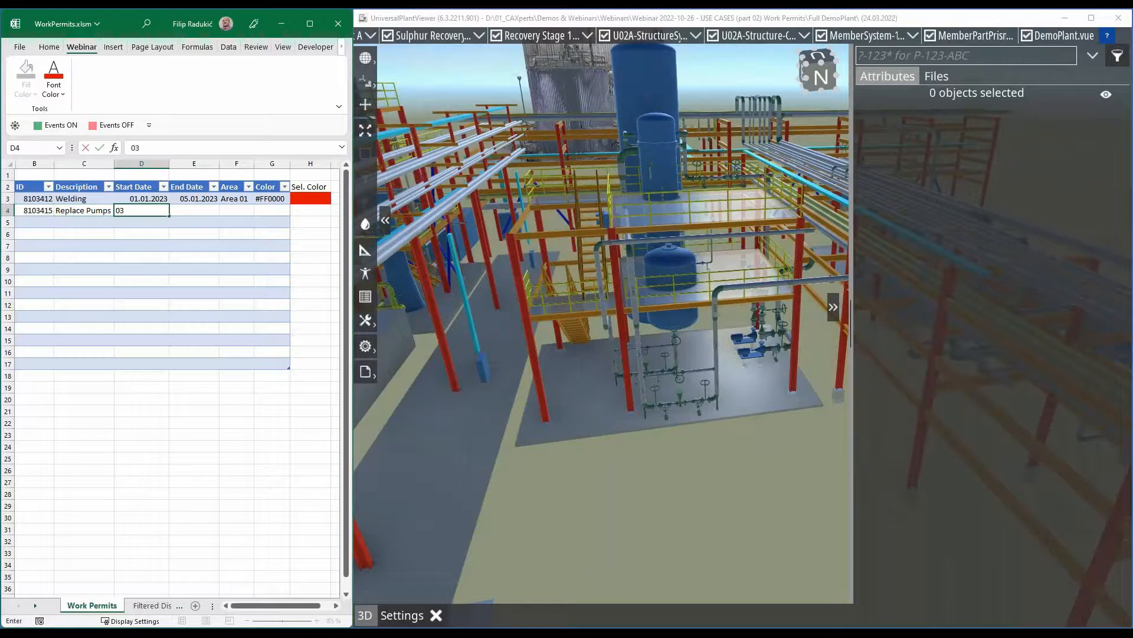
{"action": "type", "text": ".01.2023"}
{"action": "key", "text": "Tab"}
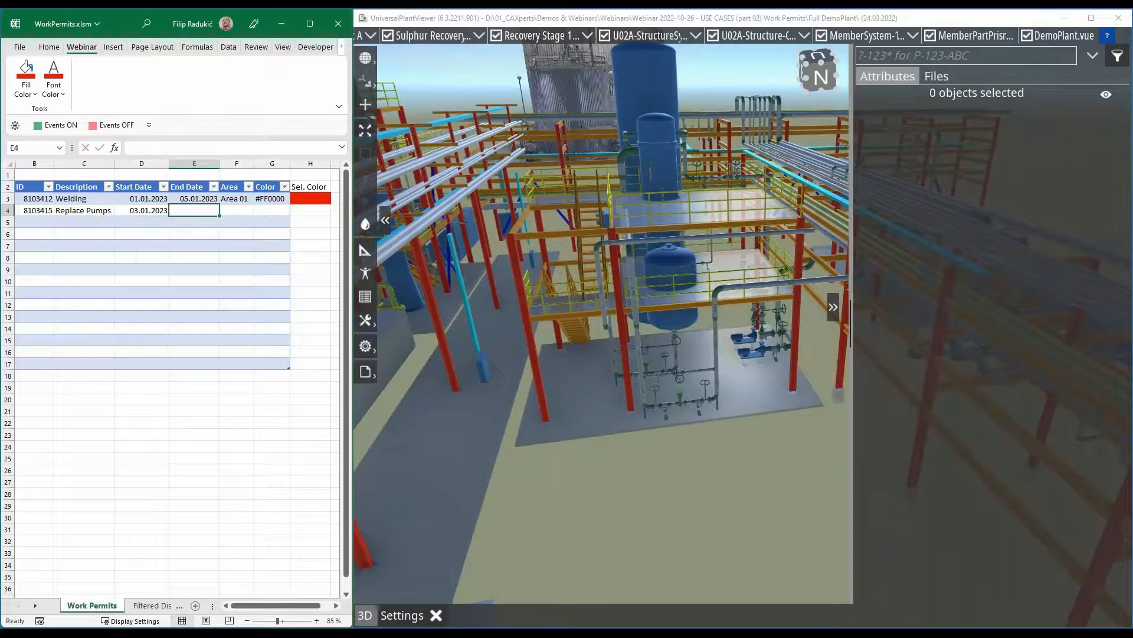
{"action": "type", "text": "04.0"}
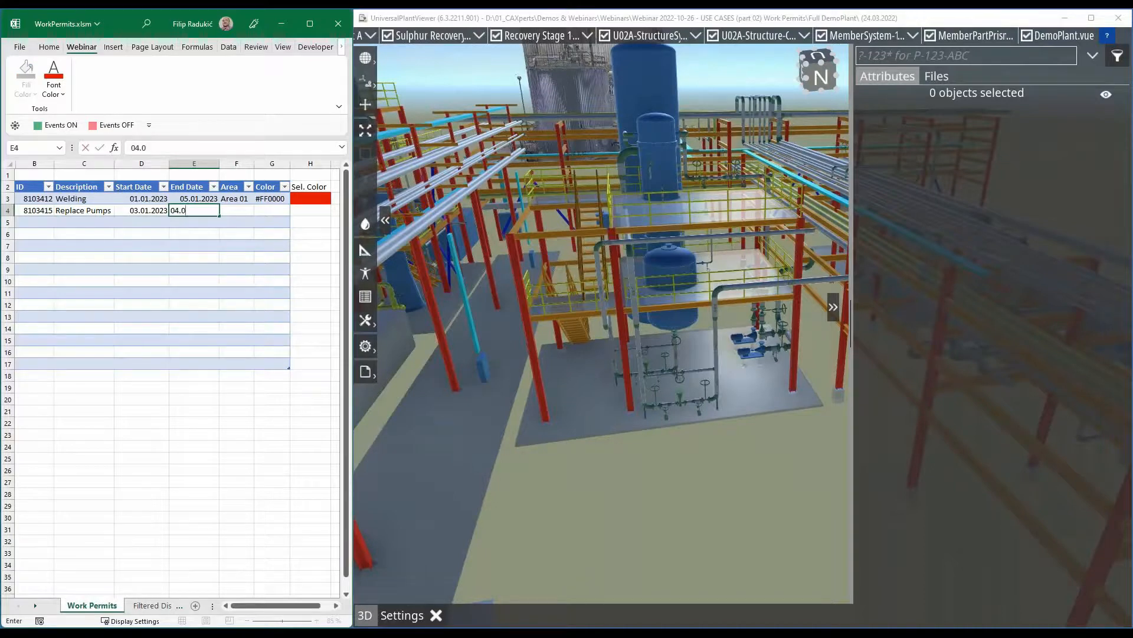
{"action": "type", "text": "1.2023"}
{"action": "key", "text": "Tab"}
- Assign the Replace Pumps permit to Area 02 and fill its Sel. Color cell with standard green
{"action": "type", "text": "Area "}
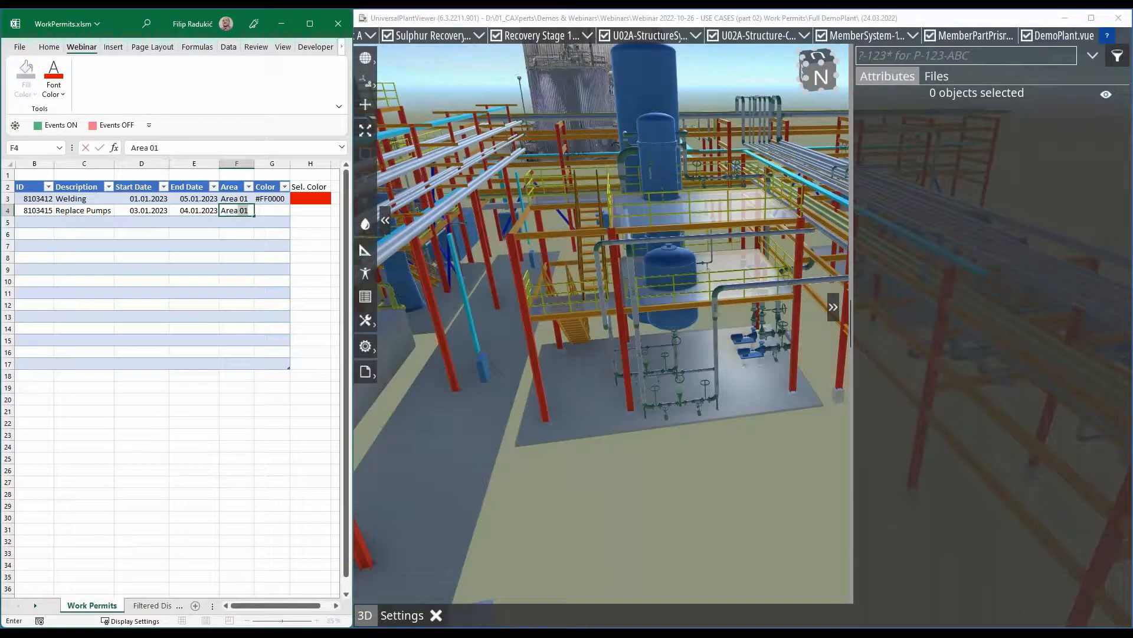
{"action": "type", "text": "02"}
{"action": "key", "text": "Return"}
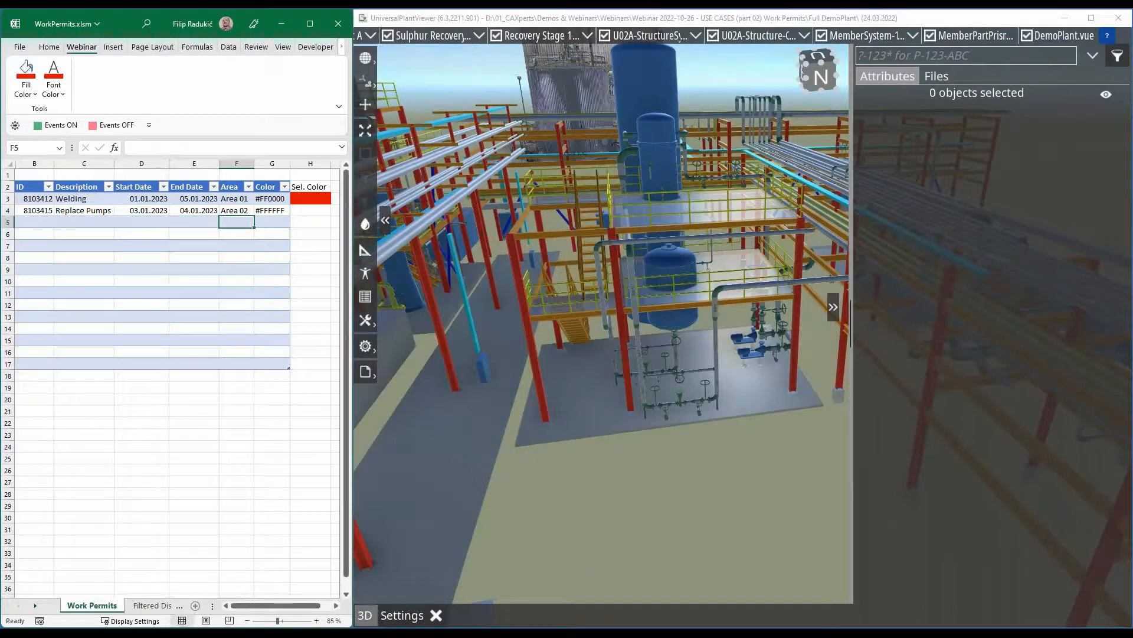
{"action": "left_click", "coordinate": [305, 213]}
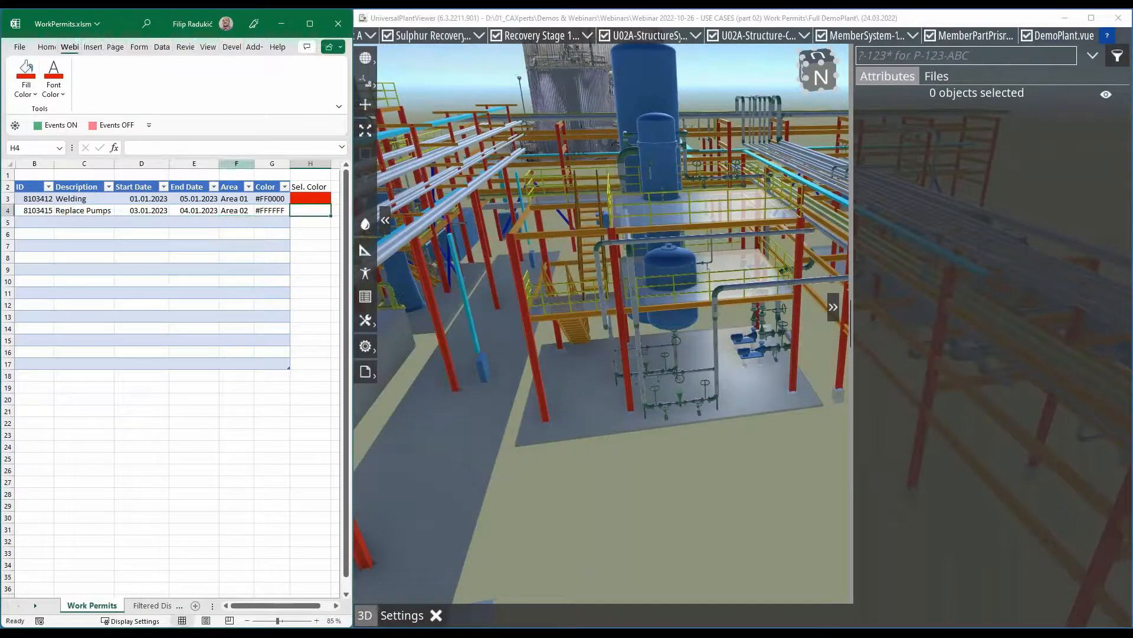
{"action": "left_click", "coordinate": [26, 90]}
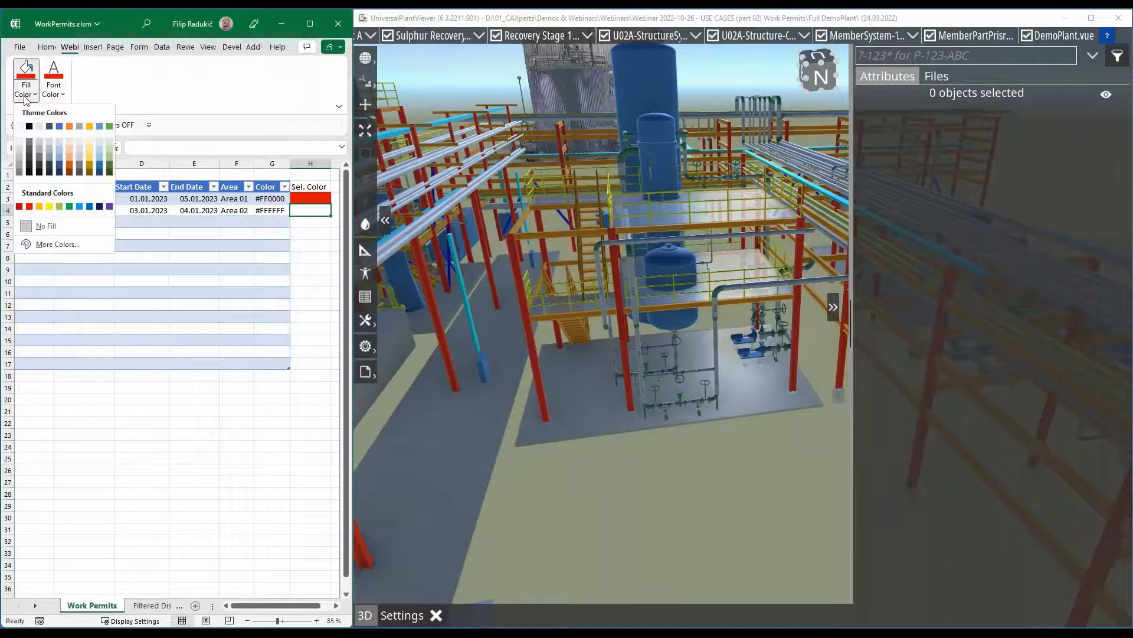
{"action": "left_click", "coordinate": [70, 208]}
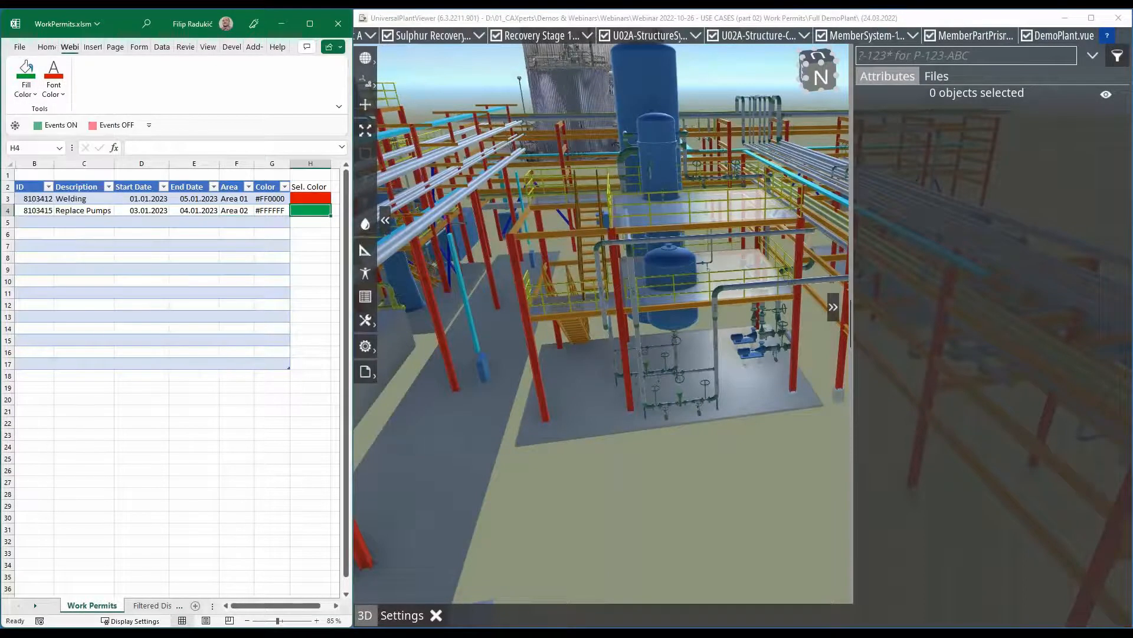
- Start a third permit in row 5 with ID 8103501 and description "Welding Staircase"
{"action": "left_click", "coordinate": [42, 223]}
{"action": "type", "text": "810"}
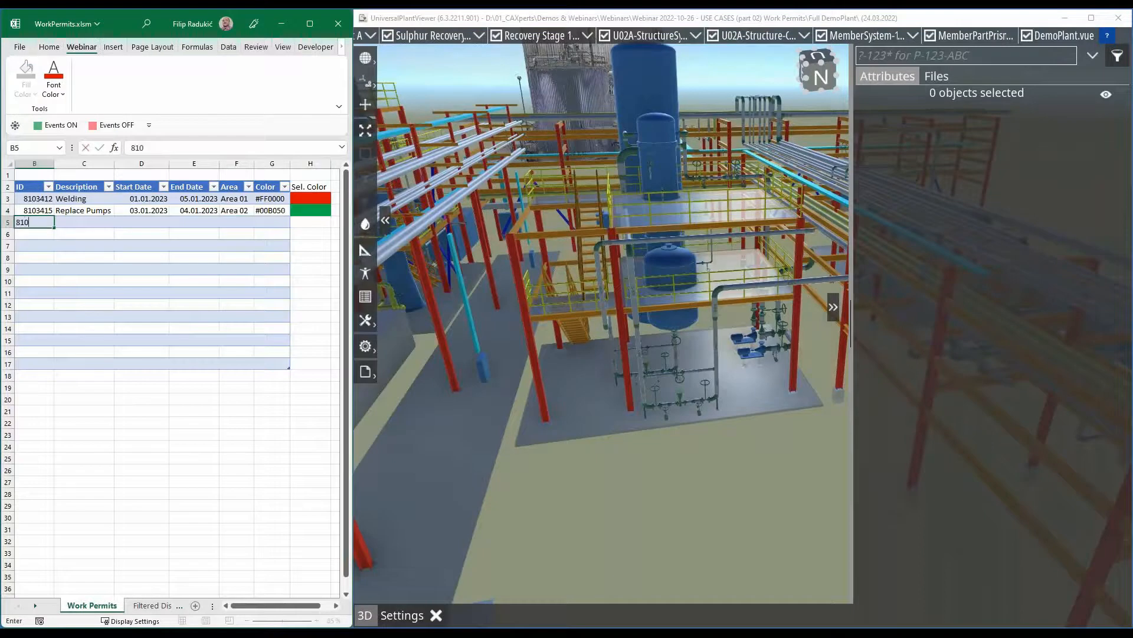
{"action": "type", "text": "3501"}
{"action": "key", "text": "Tab"}
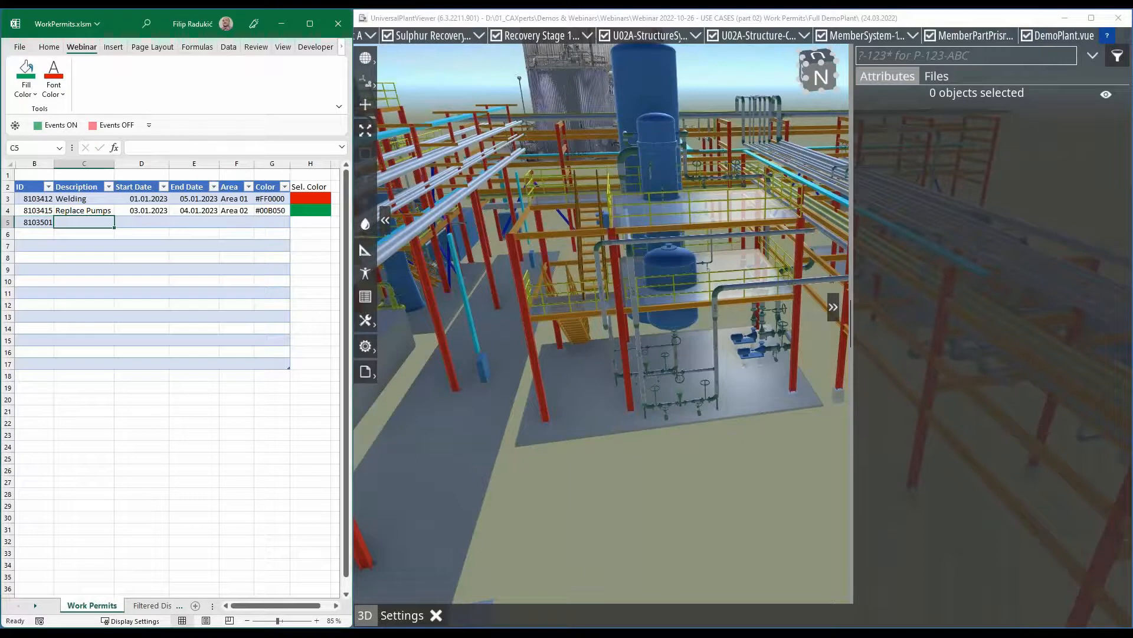
{"action": "type", "text": "Welding"}
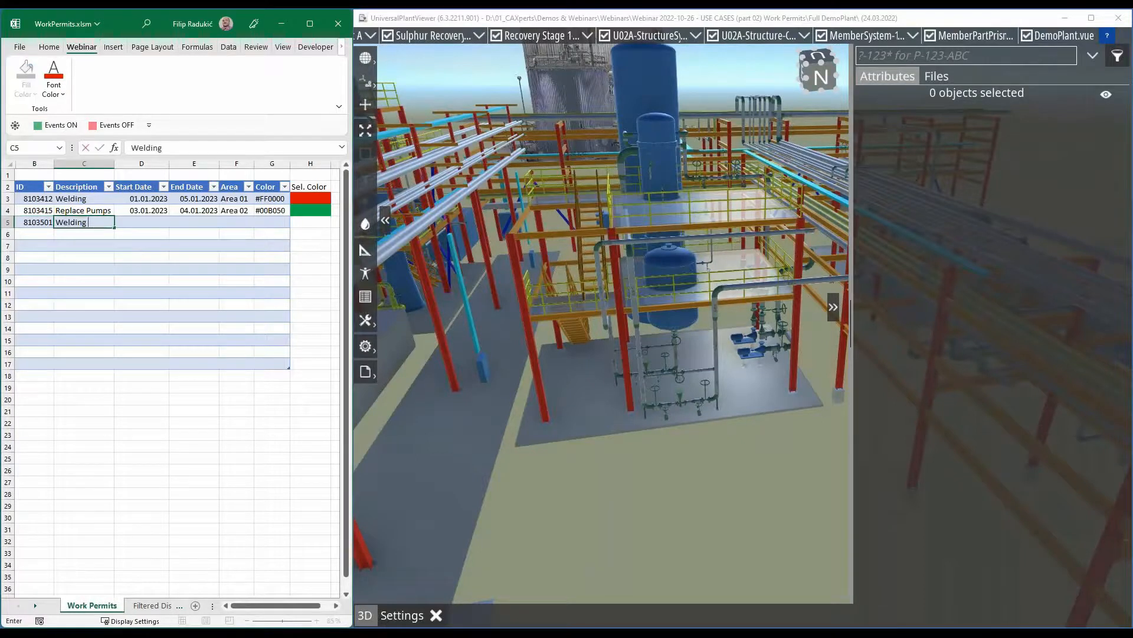
{"action": "type", "text": " Staircase"}
{"action": "key", "text": "Return"}
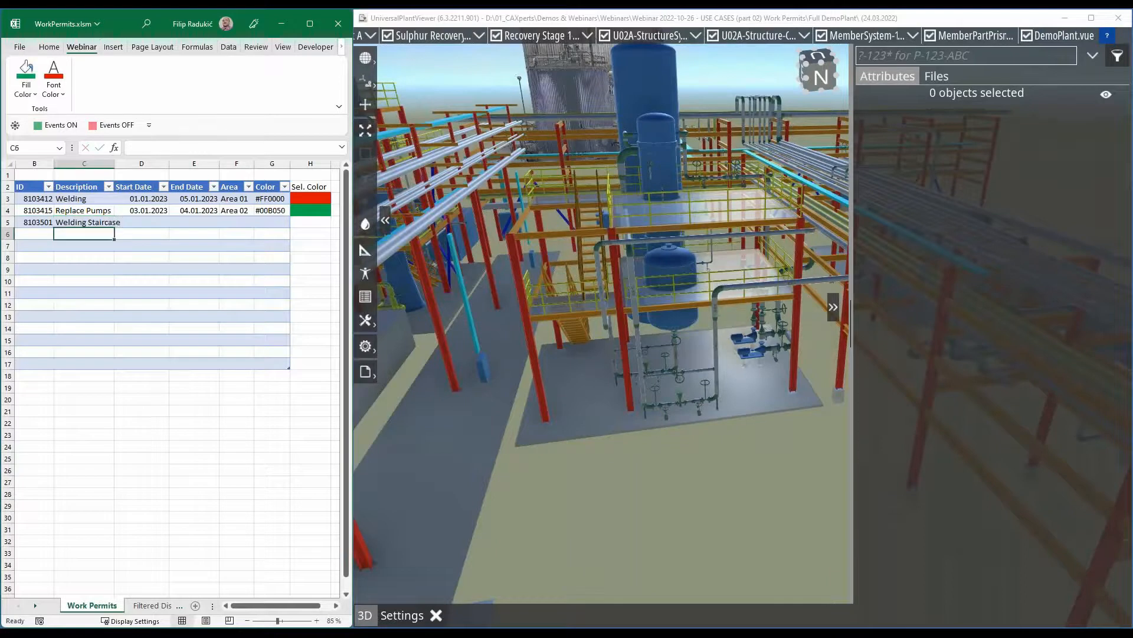
- Set the Welding Staircase permit's start date to 20.12.2022 and end date to 20.01.2023
{"action": "left_click", "coordinate": [146, 226]}
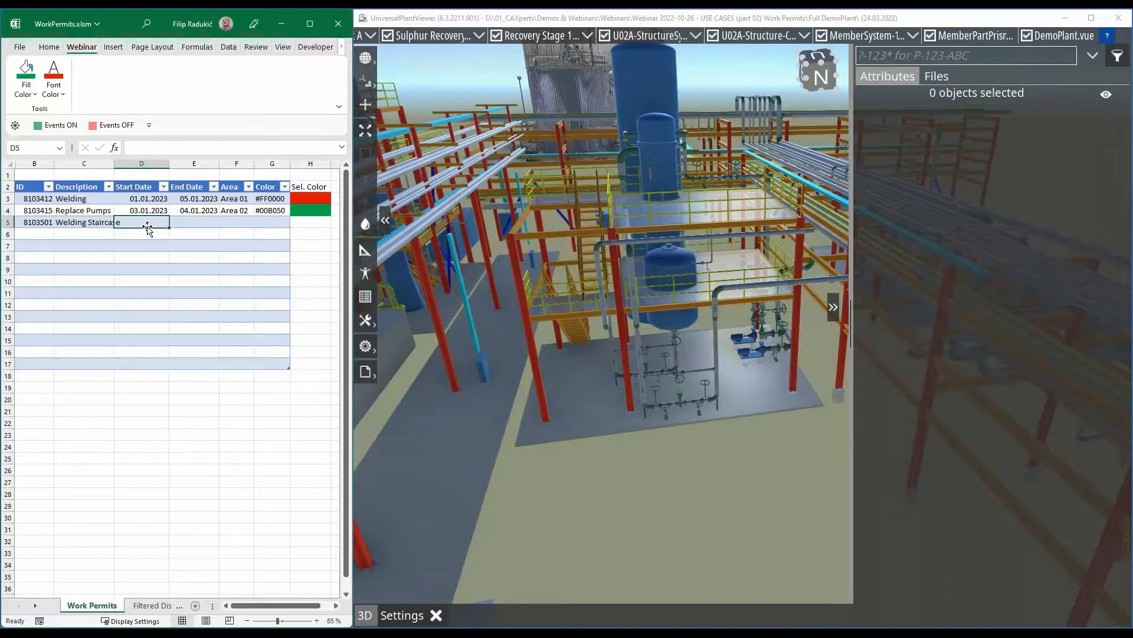
{"action": "type", "text": "20.1"}
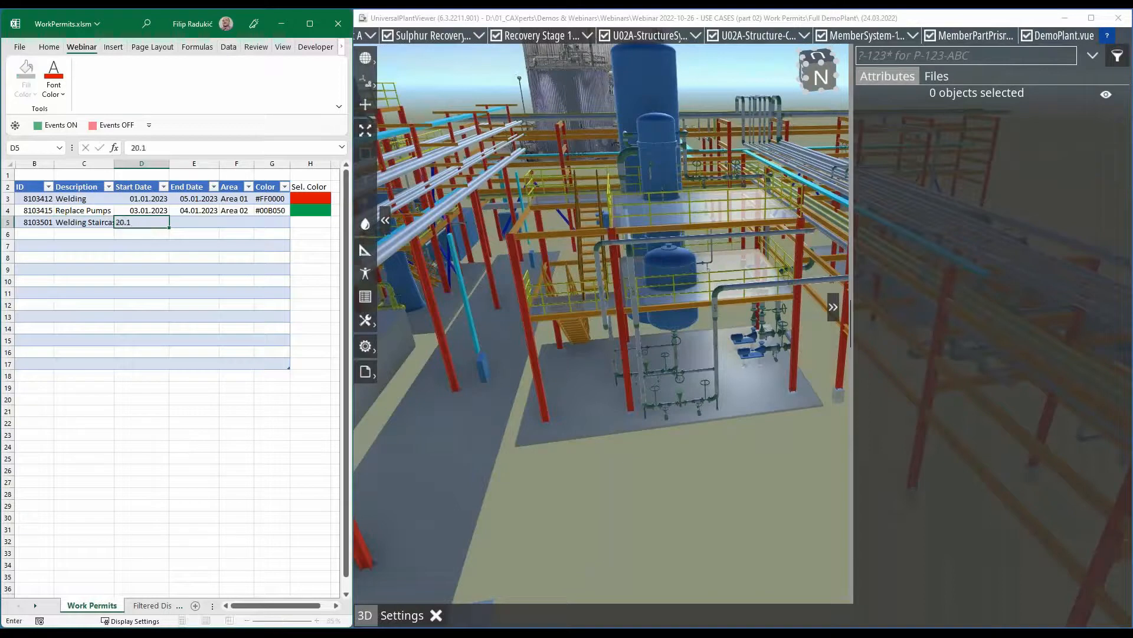
{"action": "type", "text": "2.2022"}
{"action": "key", "text": "Tab"}
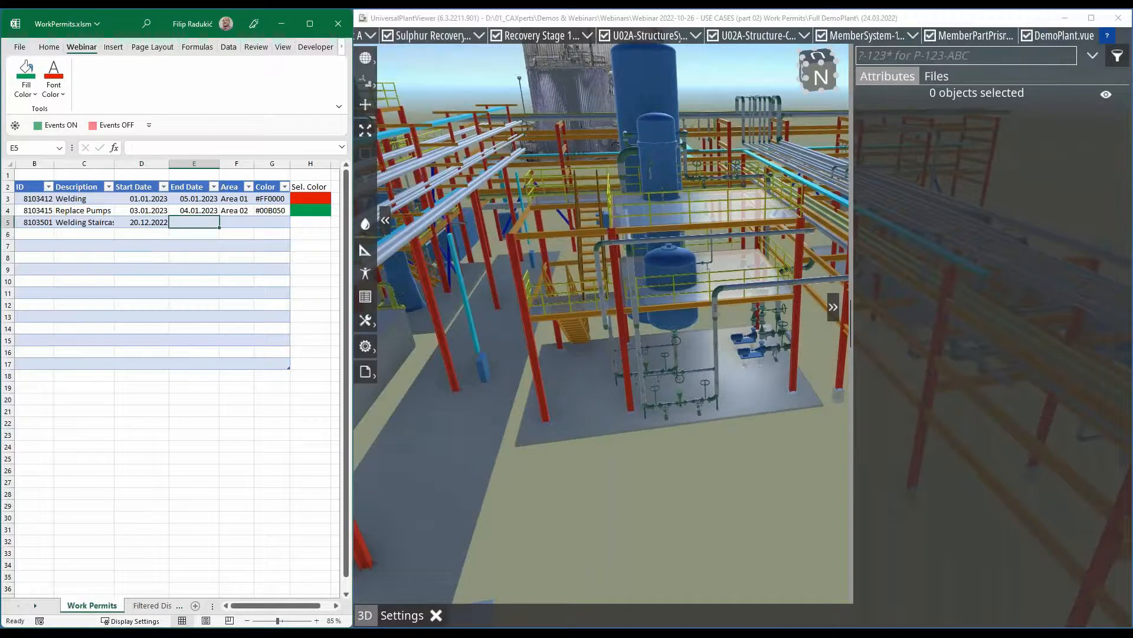
{"action": "type", "text": "20.01"}
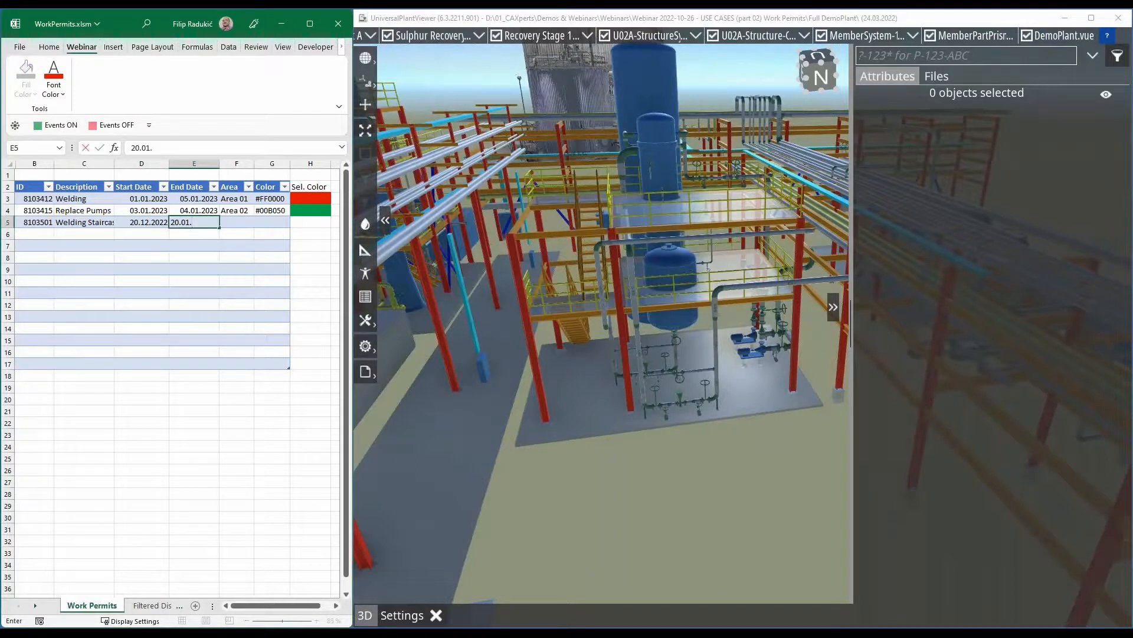
{"action": "type", "text": ".2023"}
{"action": "key", "text": "Tab"}
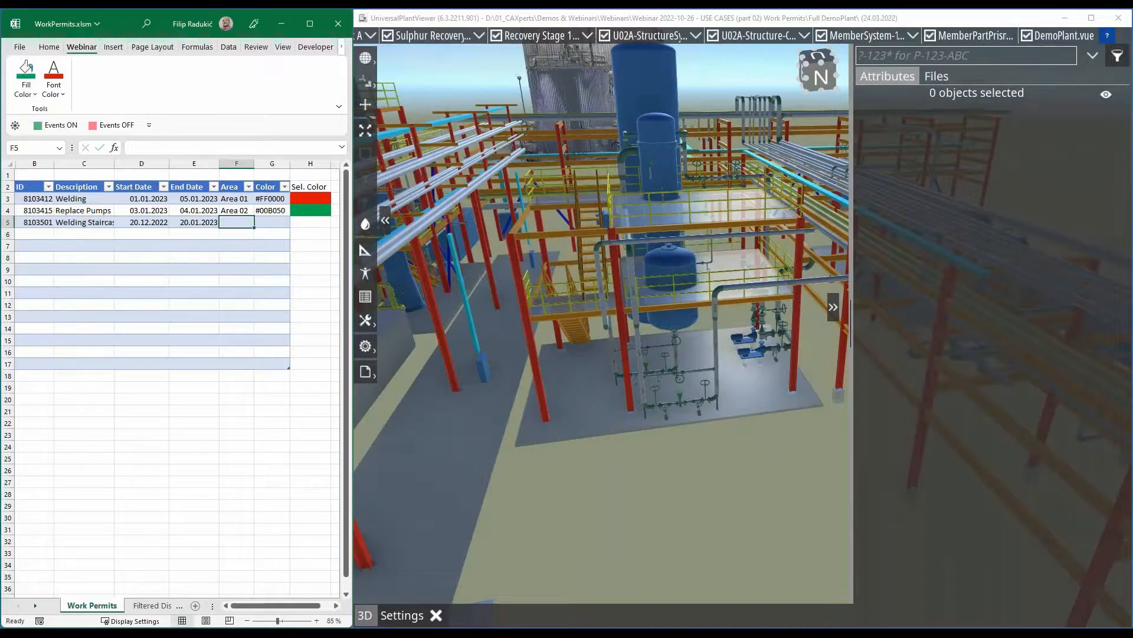
- Set the Welding Staircase permit's area to "Area 03", with a space before the number
{"action": "type", "text": "Area03"}
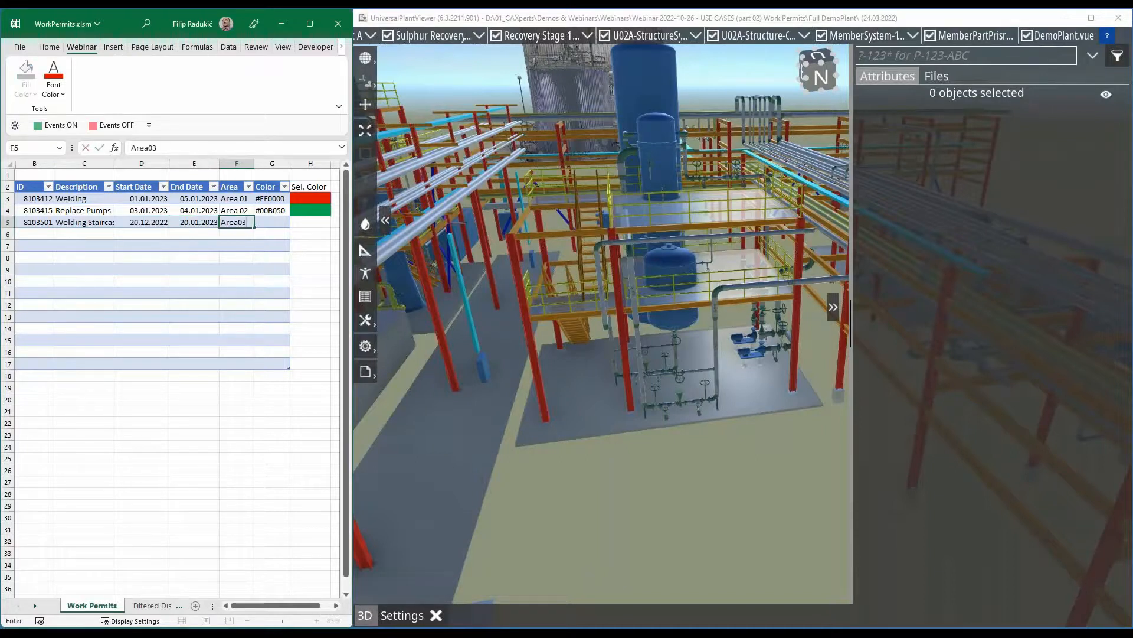
{"action": "key", "text": "Return"}
{"action": "key", "text": "Up"}
{"action": "key", "text": "F2"}
{"action": "key", "text": "Left"}
{"action": "key", "text": "Return"}
- Fill the Sel. Color cell of the Welding Staircase permit with standard orange
{"action": "key", "text": "Up"}
{"action": "key", "text": "Right"}
{"action": "key", "text": "Right"}
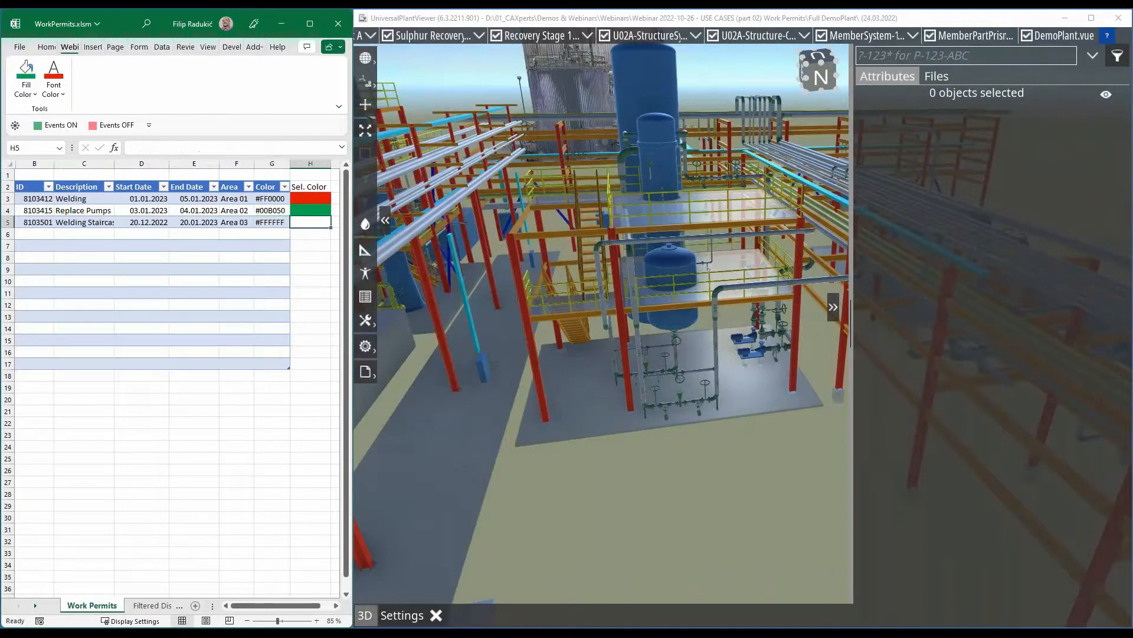
{"action": "left_click", "coordinate": [28, 94]}
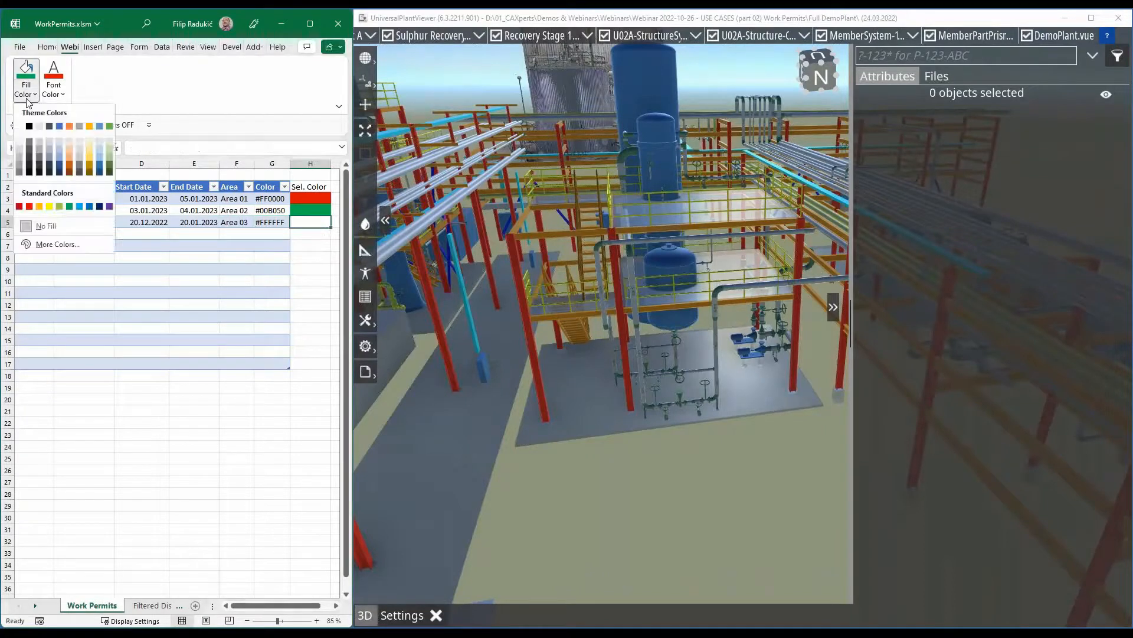
{"action": "left_click", "coordinate": [39, 206]}
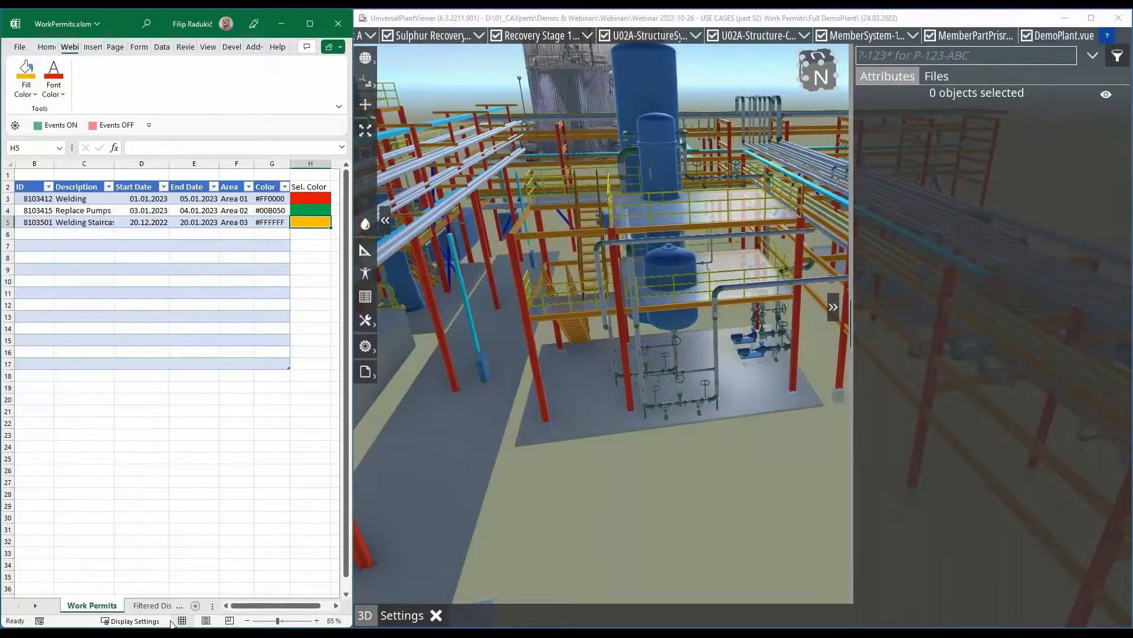
- Set the date on the Filtered Display sheet to 01.01.2023 to list the permits active that day
{"action": "left_click", "coordinate": [152, 606]}
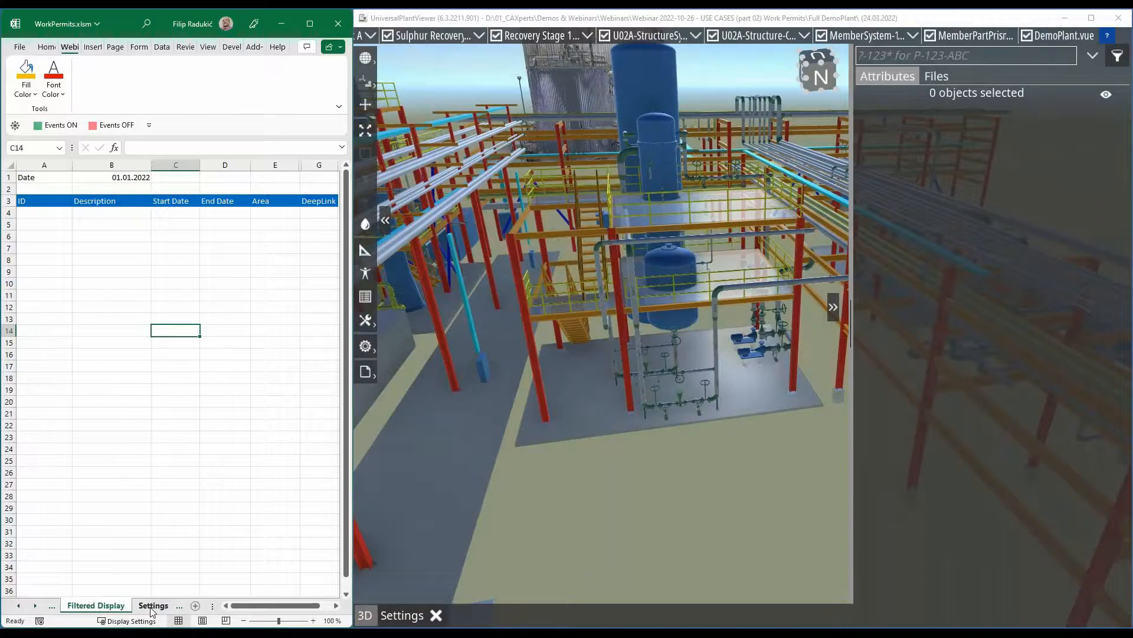
{"action": "left_click", "coordinate": [133, 177]}
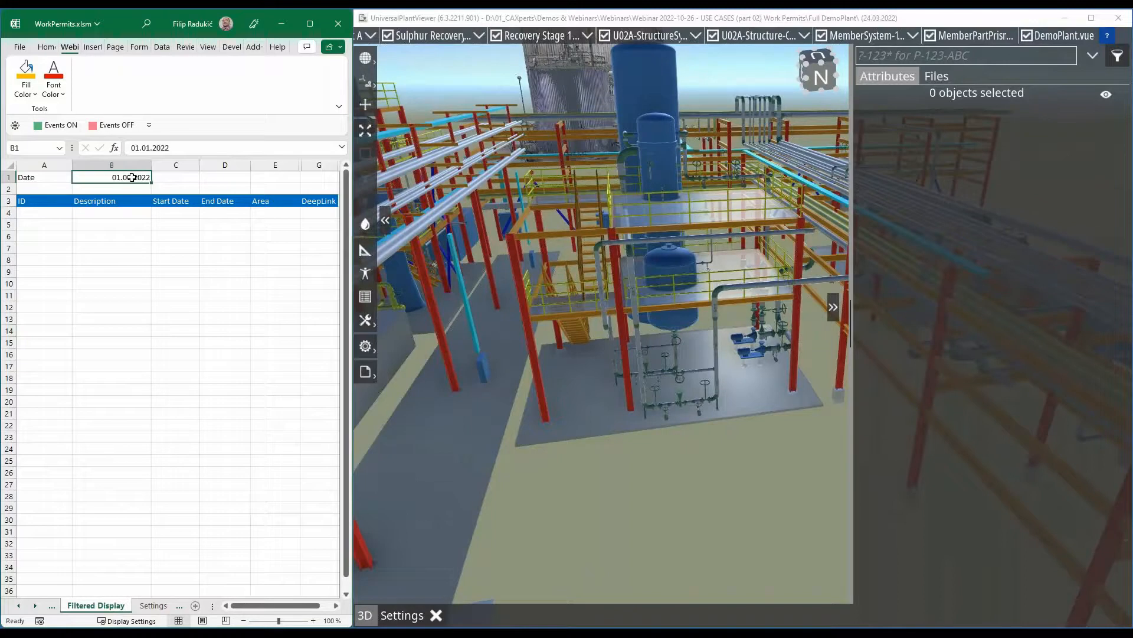
{"action": "left_click", "coordinate": [50, 608]}
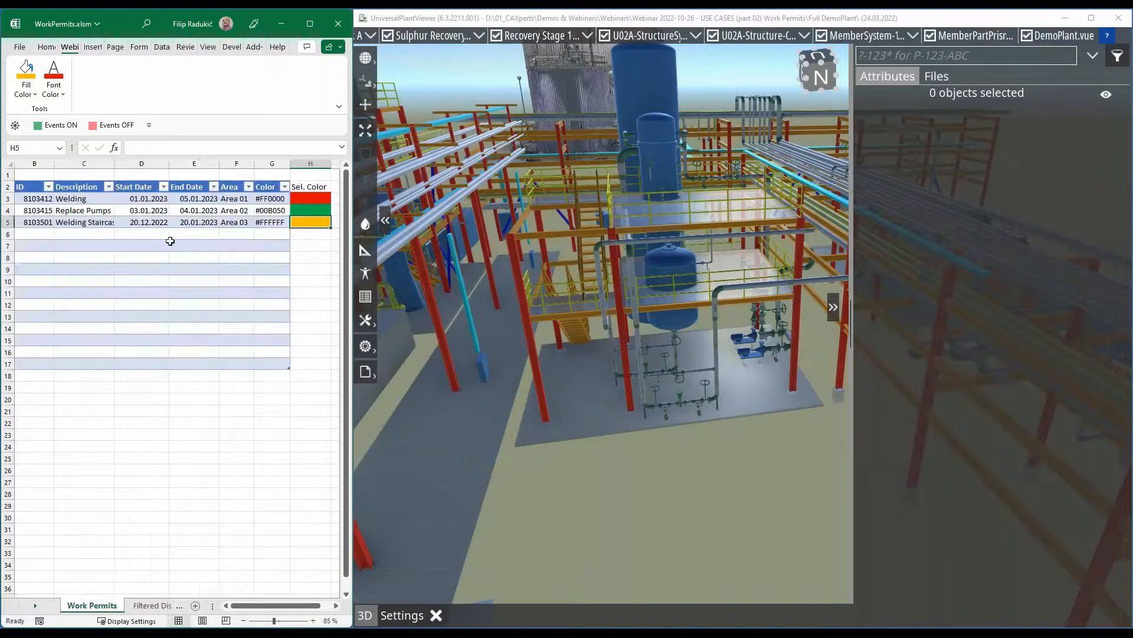
{"action": "left_click", "coordinate": [153, 606]}
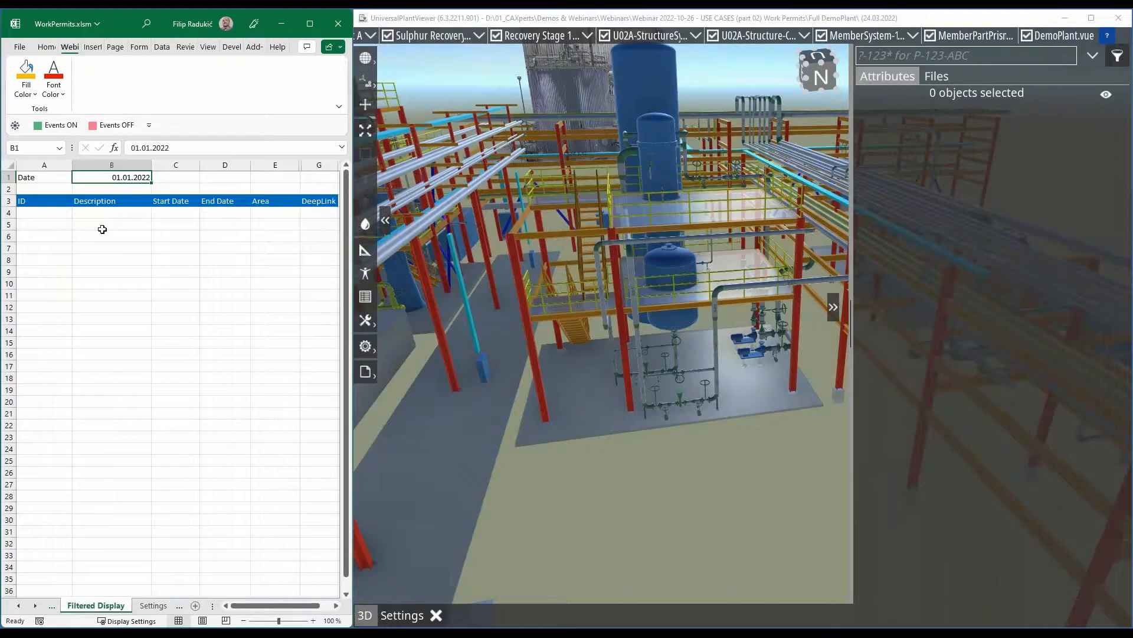
{"action": "double_click", "coordinate": [143, 177]}
{"action": "left_click_drag", "start_coordinate": [146, 177], "coordinate": [153, 179]}
{"action": "type", "text": "3"}
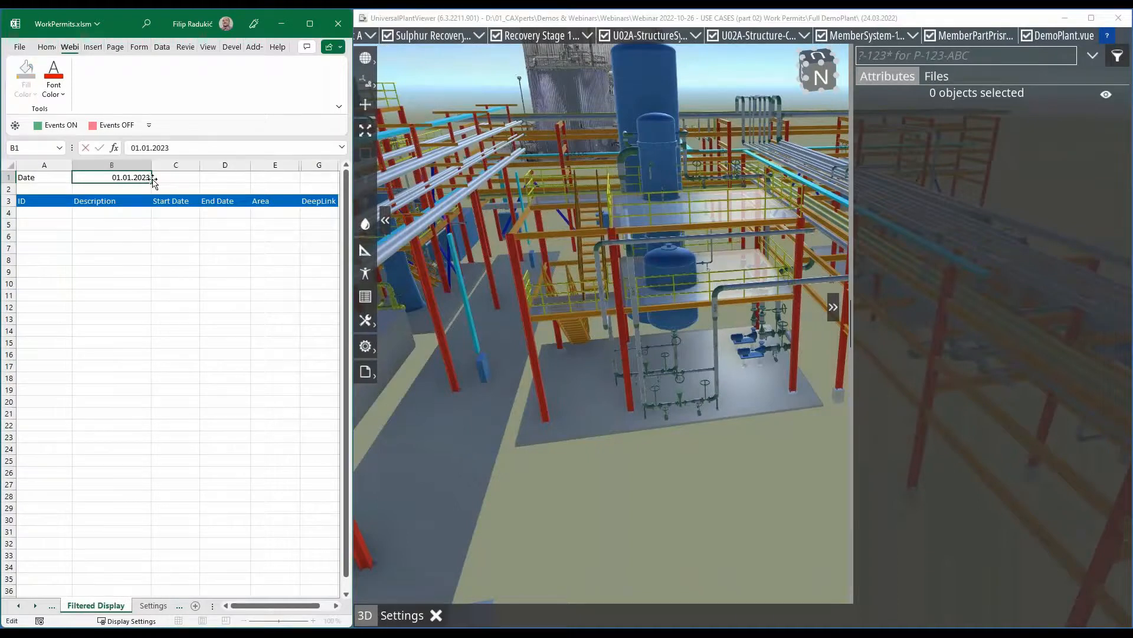
{"action": "key", "text": "Return"}
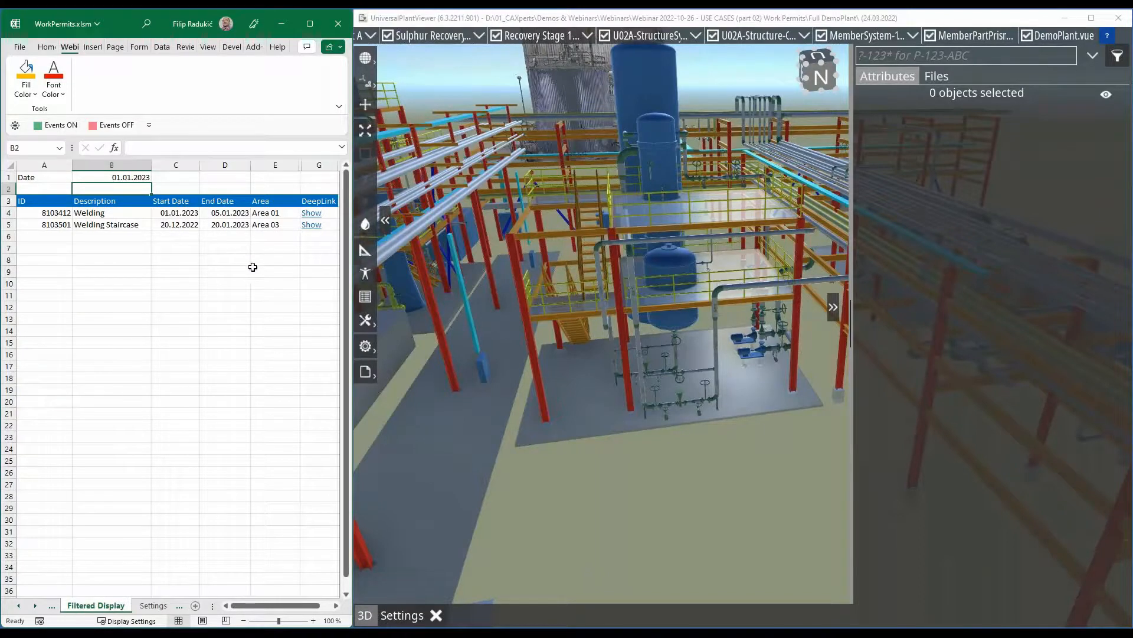
- Follow the Welding permit's DeepLink, allowing the hyperlink, to show Area 01 in the plant model, and hide the object attributes
{"action": "left_click", "coordinate": [312, 216]}
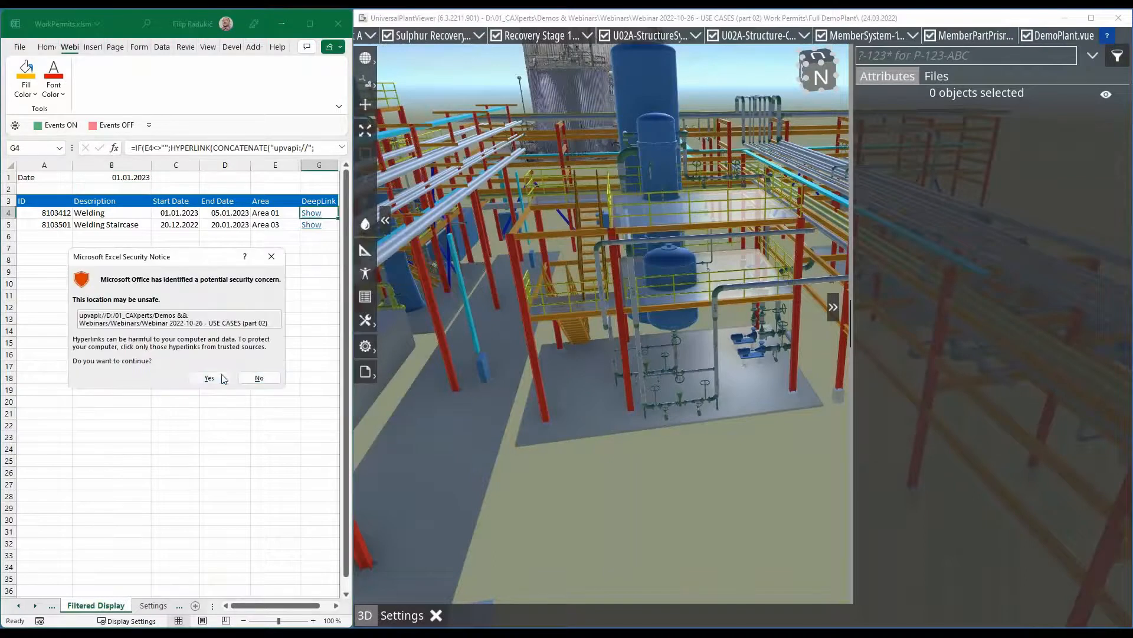
{"action": "left_click", "coordinate": [209, 377]}
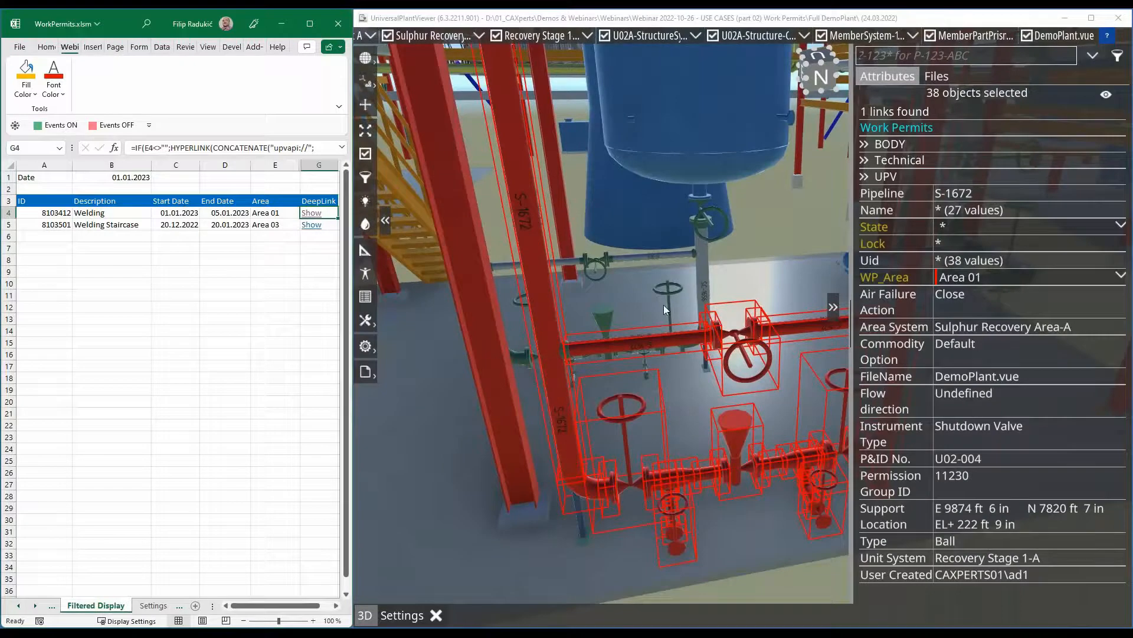
{"action": "scroll", "coordinate": [753, 278], "scroll_direction": "down", "scroll_amount": 5}
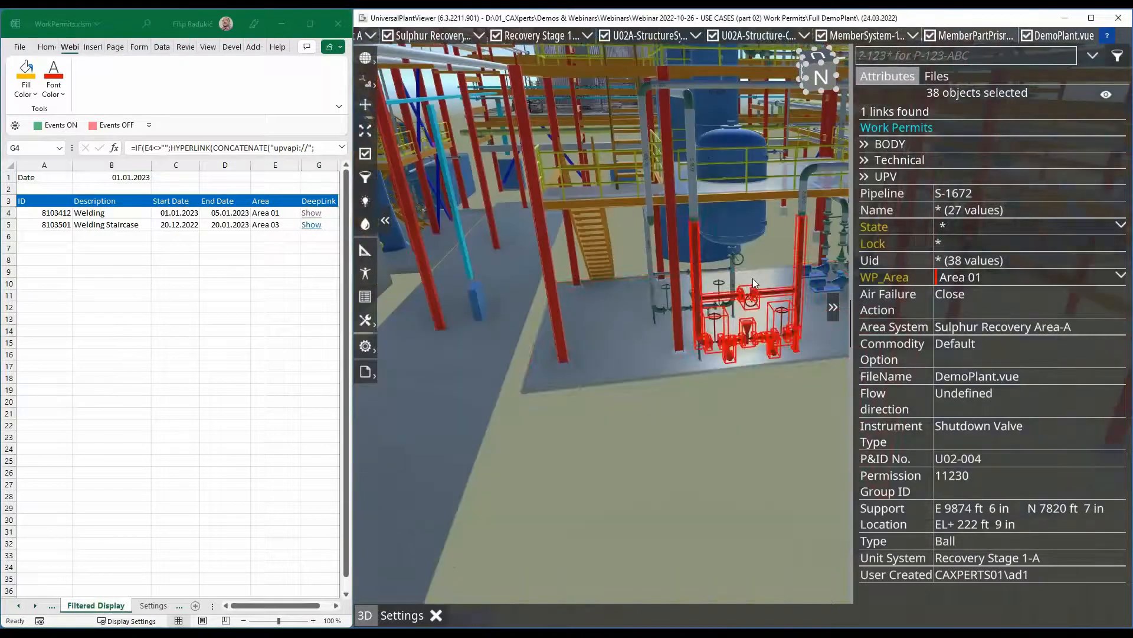
{"action": "left_click", "coordinate": [753, 278]}
{"action": "left_click", "coordinate": [833, 307]}
{"action": "scroll", "coordinate": [791, 299], "scroll_direction": "down", "scroll_amount": 3}
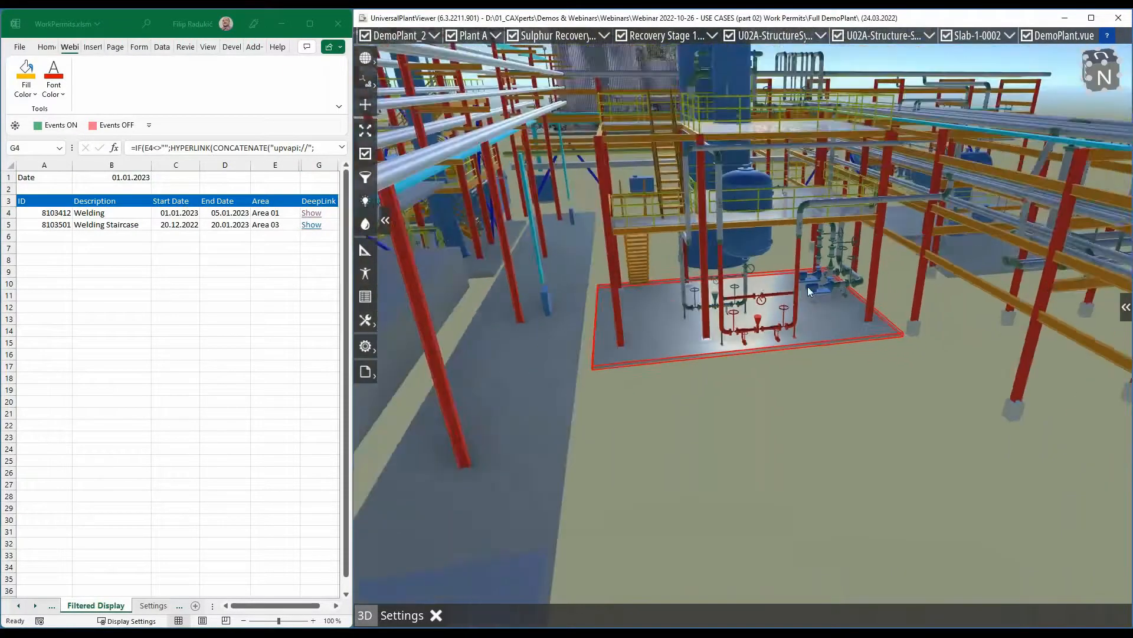
{"action": "scroll", "coordinate": [809, 284], "scroll_direction": "up", "scroll_amount": 4}
{"action": "scroll", "coordinate": [746, 284], "scroll_direction": "up", "scroll_amount": 5}
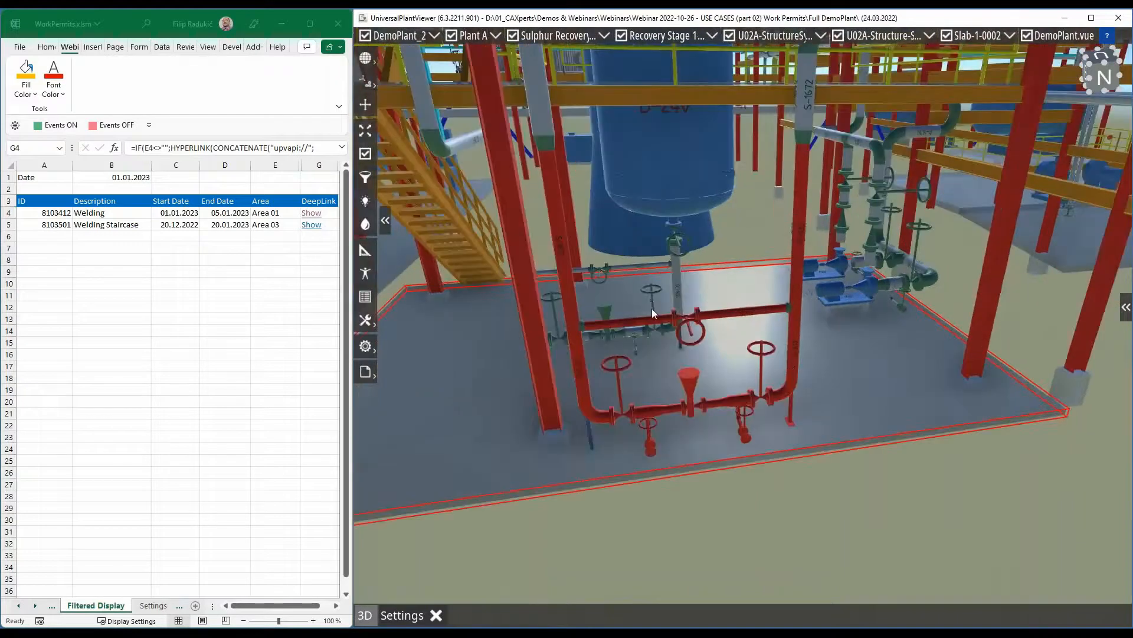
- Follow the Welding Staircase permit's DeepLink, allowing the hyperlink, and inspect Area 03 with only one of its columns selected
{"action": "left_click", "coordinate": [315, 229]}
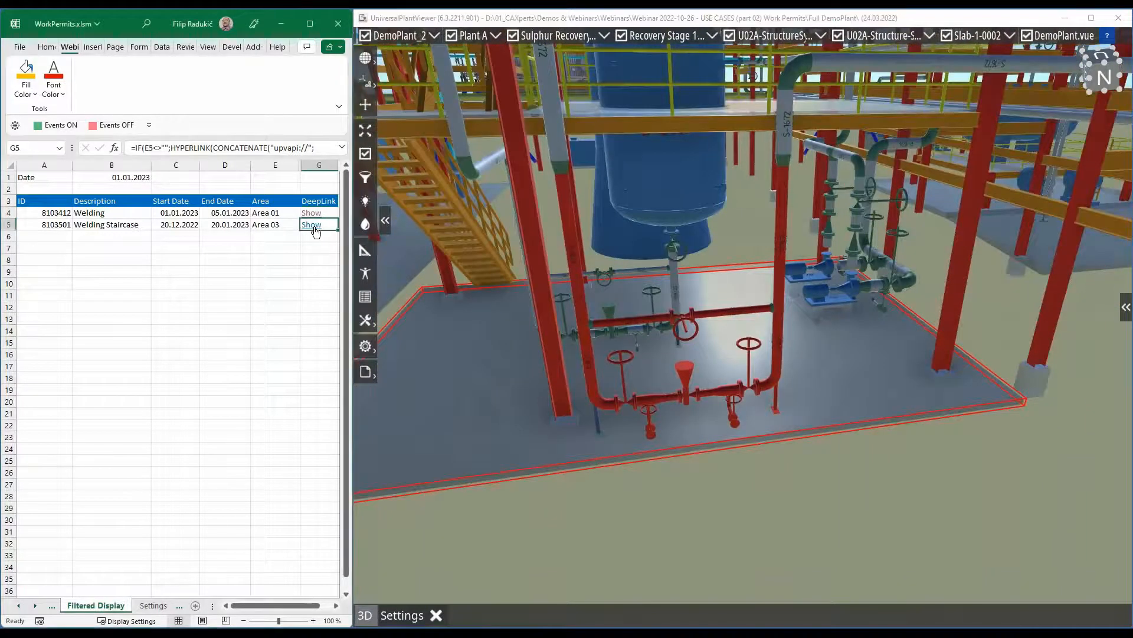
{"action": "left_click", "coordinate": [211, 378]}
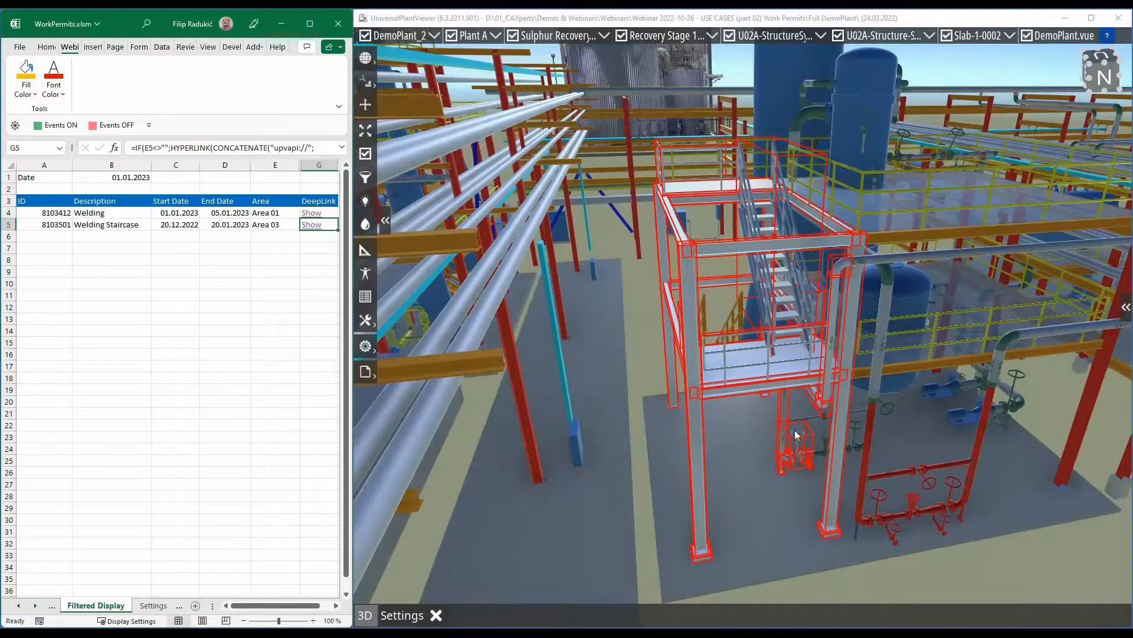
{"action": "scroll", "coordinate": [841, 415], "scroll_direction": "up", "scroll_amount": 2}
{"action": "left_click", "coordinate": [842, 415]}
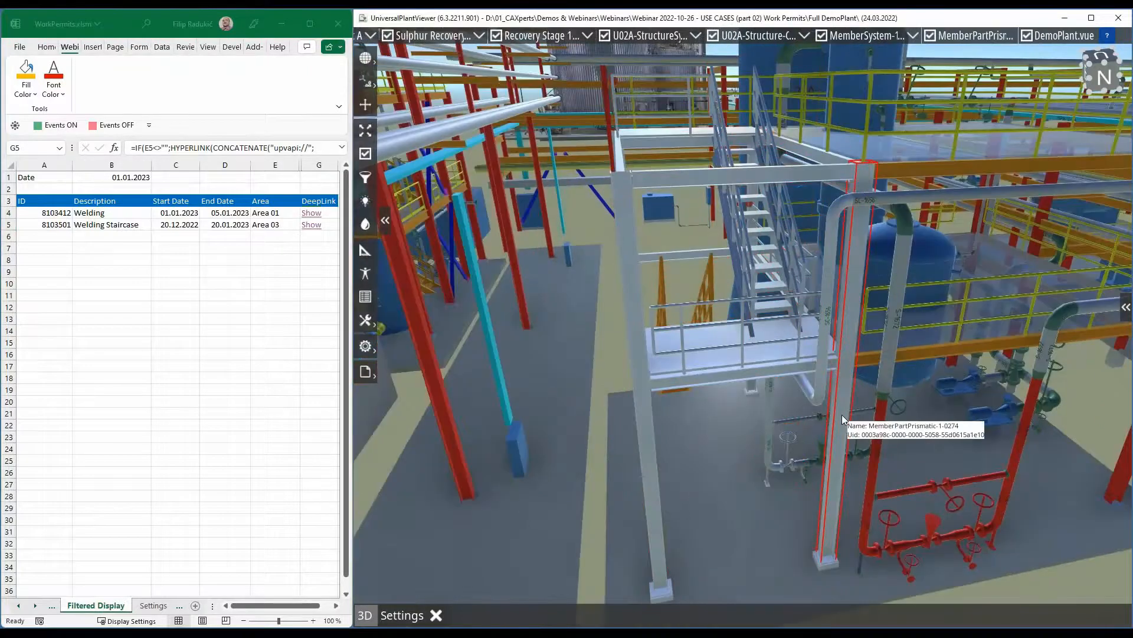
{"action": "scroll", "coordinate": [842, 414], "scroll_direction": "down", "scroll_amount": 1}
{"action": "left_click_drag", "start_coordinate": [842, 416], "coordinate": [769, 377]}
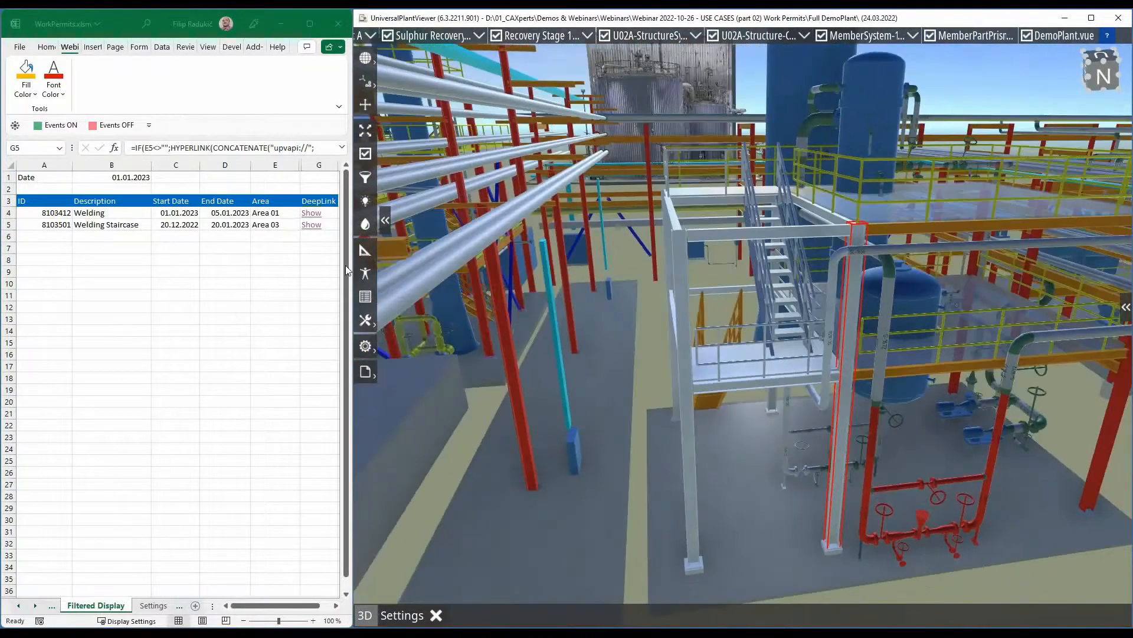
- Set the date on the Filtered Display sheet to 04.01.2023
{"action": "left_click", "coordinate": [136, 177]}
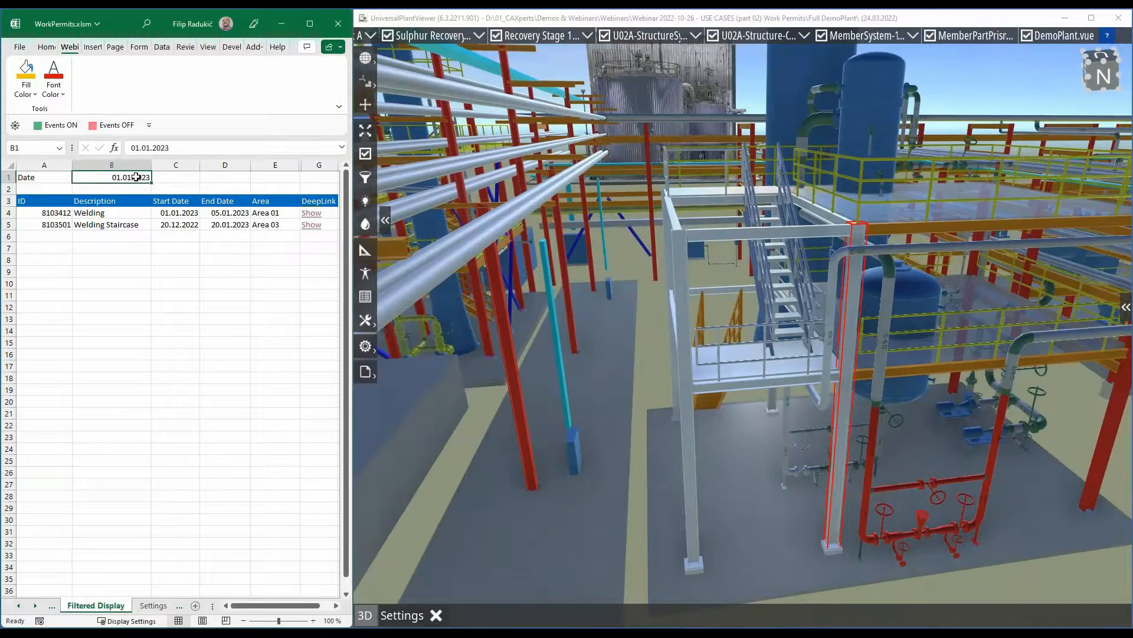
{"action": "type", "text": "04.01."}
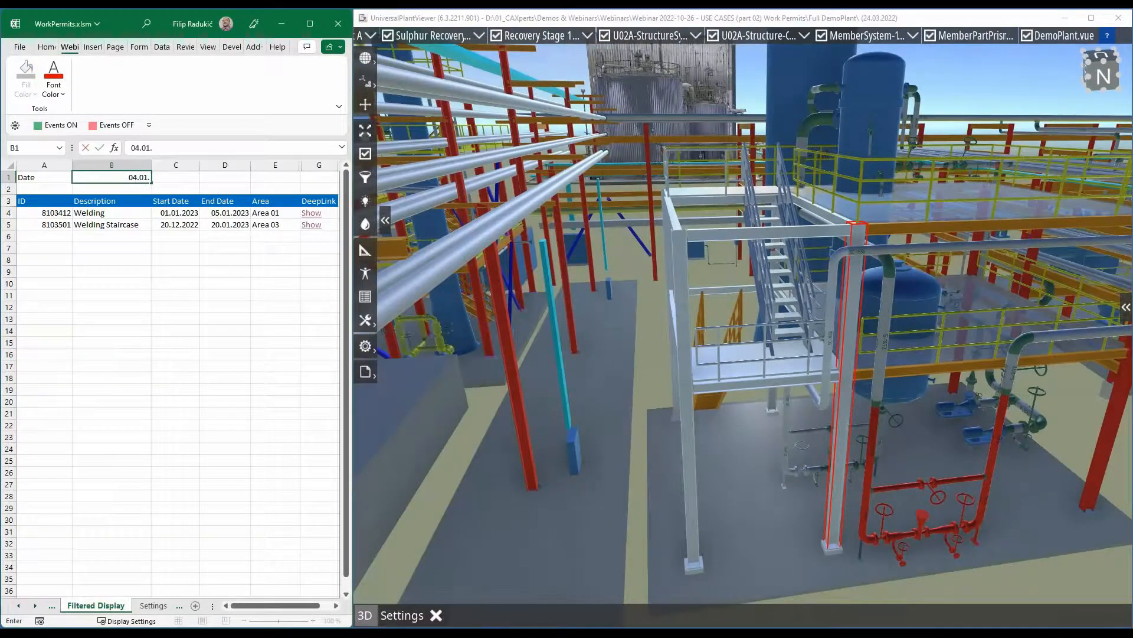
{"action": "type", "text": "2023"}
{"action": "key", "text": "Return"}
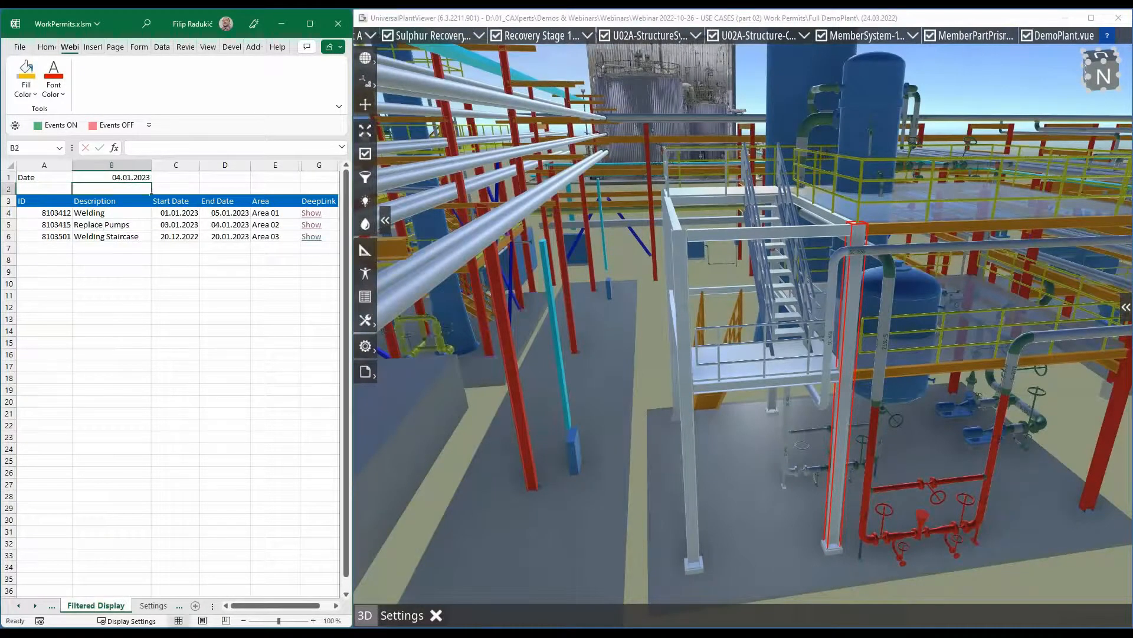
- Follow the Replace Pumps permit's DeepLink, allowing the hyperlink, and inspect Area 02 alongside the other permit areas with the selection cleared
{"action": "left_click", "coordinate": [313, 229]}
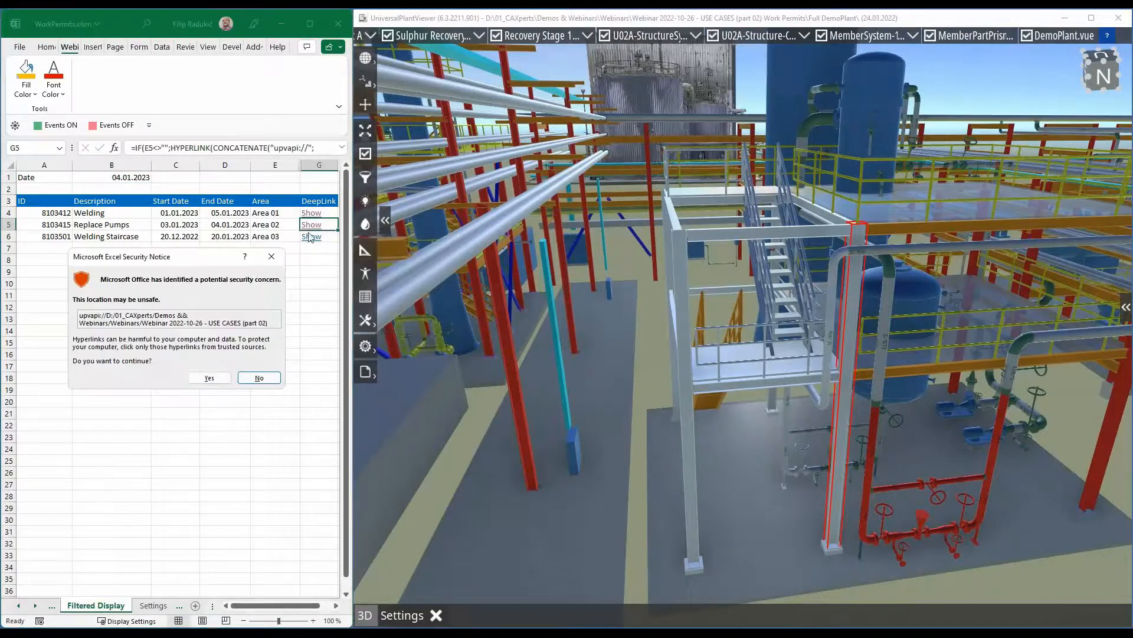
{"action": "left_click", "coordinate": [210, 378]}
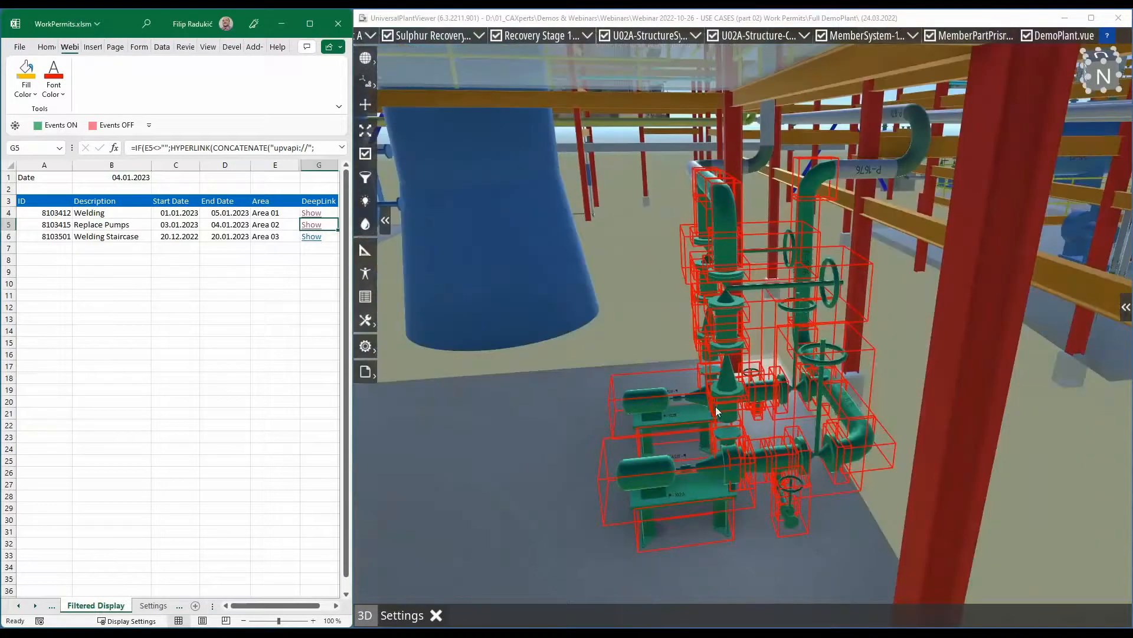
{"action": "left_click", "coordinate": [626, 334]}
{"action": "scroll", "coordinate": [626, 334], "scroll_direction": "down", "scroll_amount": 3}
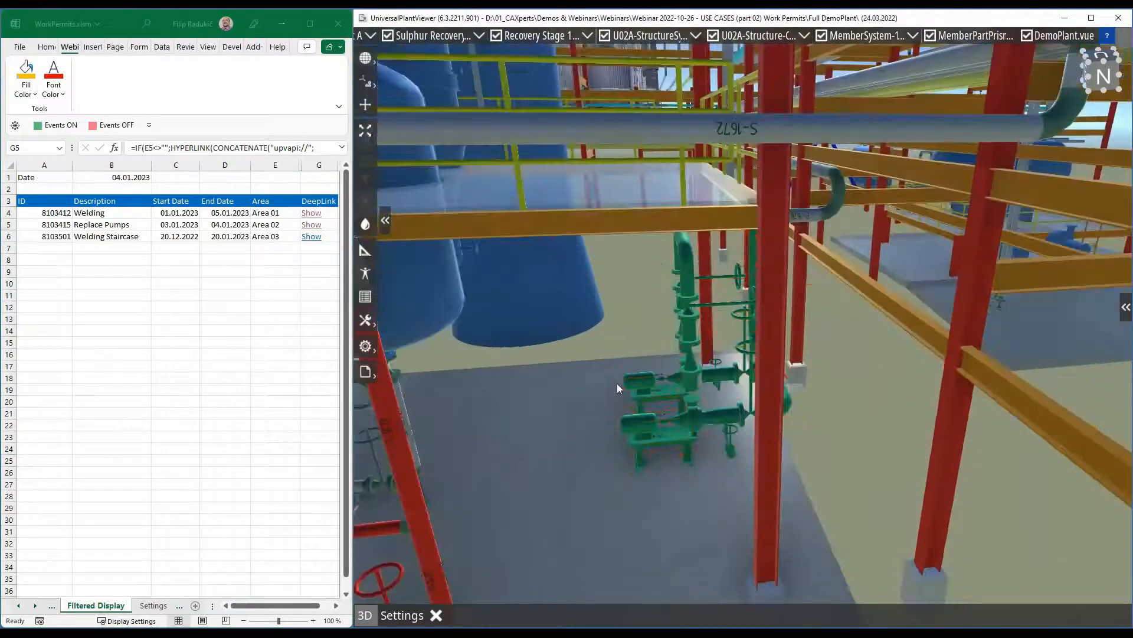
{"action": "scroll", "coordinate": [617, 384], "scroll_direction": "down", "scroll_amount": 3}
{"action": "middle_click_drag", "start_coordinate": [526, 422], "coordinate": [728, 366]}
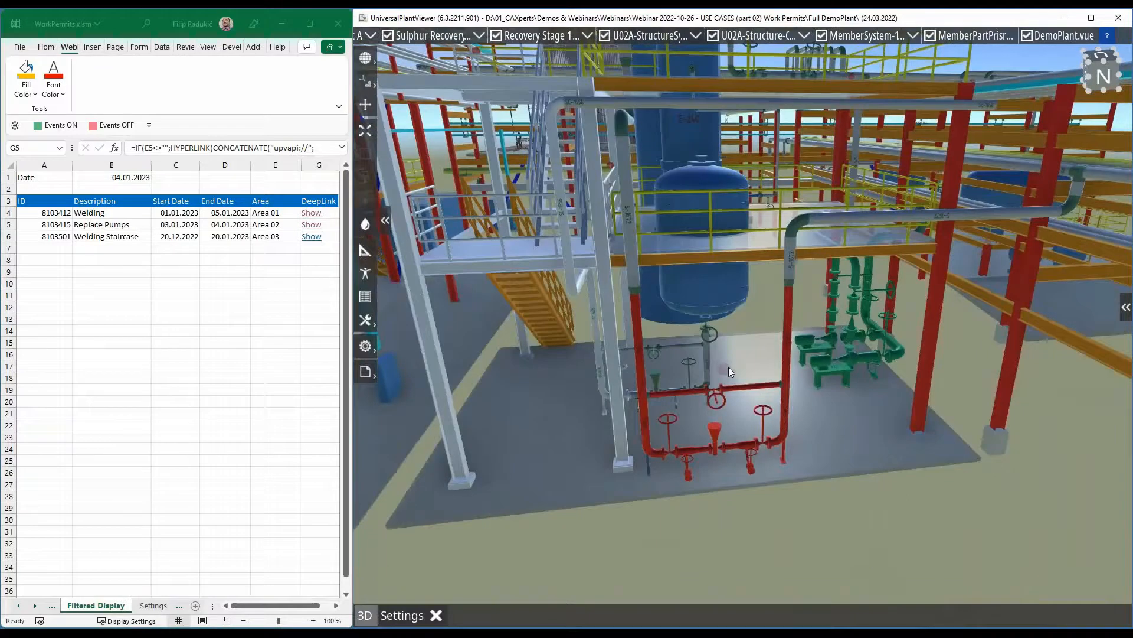
- Compare the permit colors on the Work Permits sheet with the colored permit areas around the blue vessel in the plant model
{"action": "left_click", "coordinate": [52, 605]}
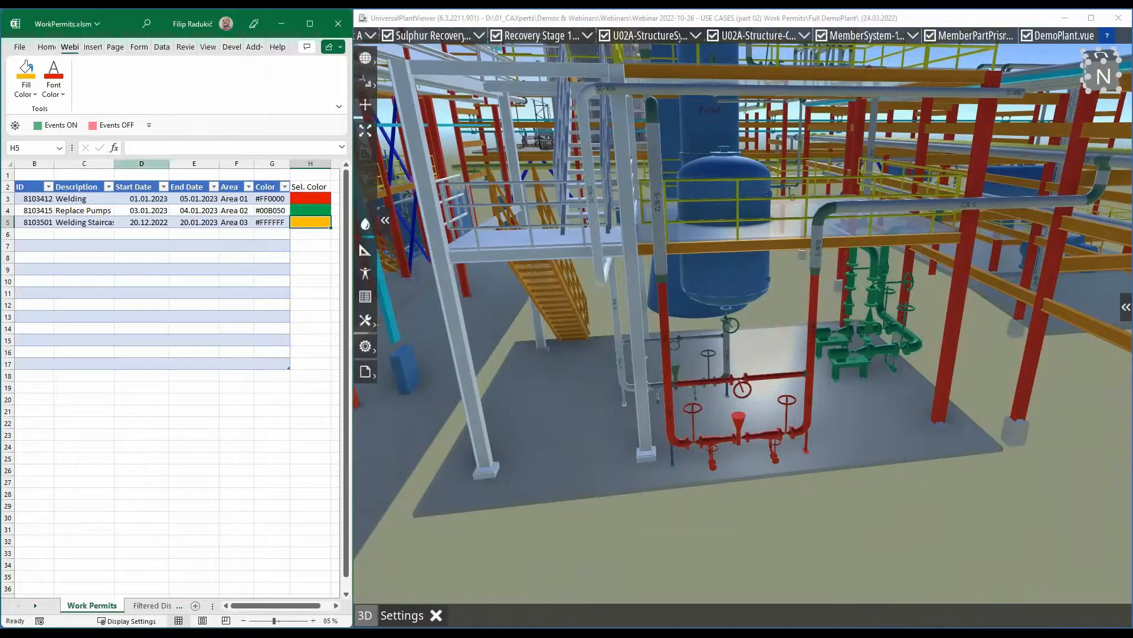
{"action": "left_click", "coordinate": [153, 605]}
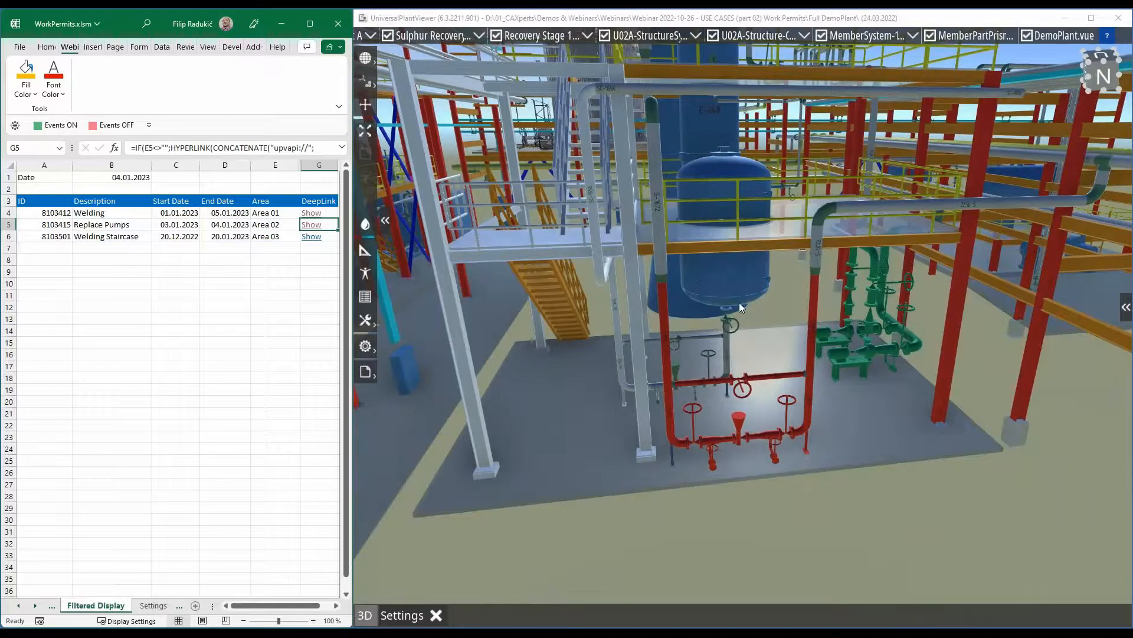
{"action": "double_click", "coordinate": [742, 276]}
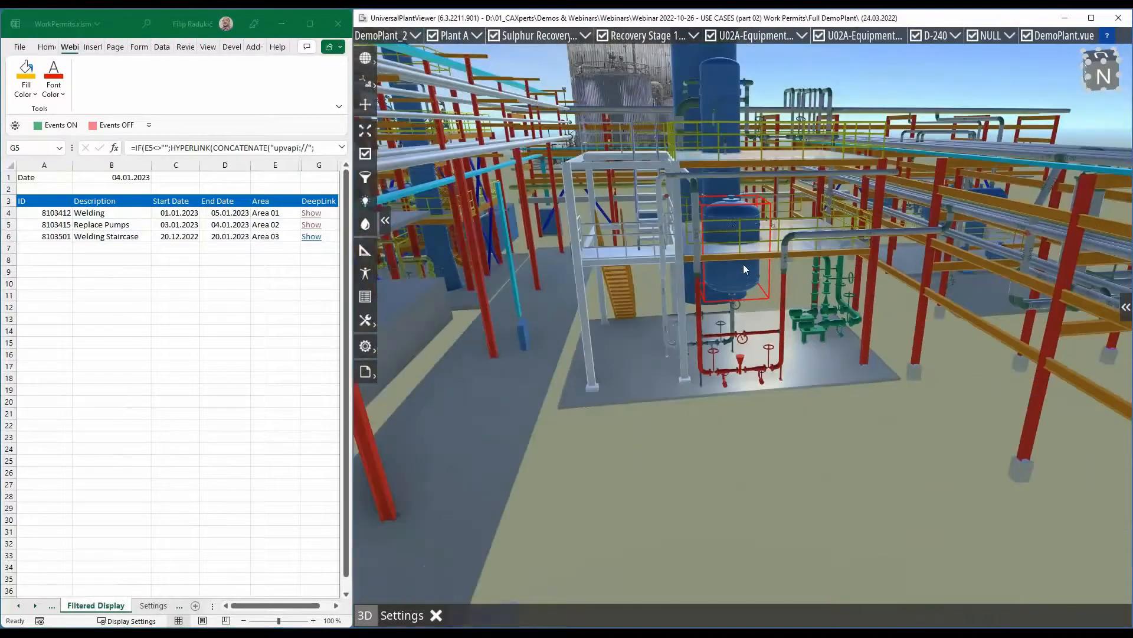
{"action": "middle_click_drag", "start_coordinate": [730, 250], "coordinate": [742, 339]}
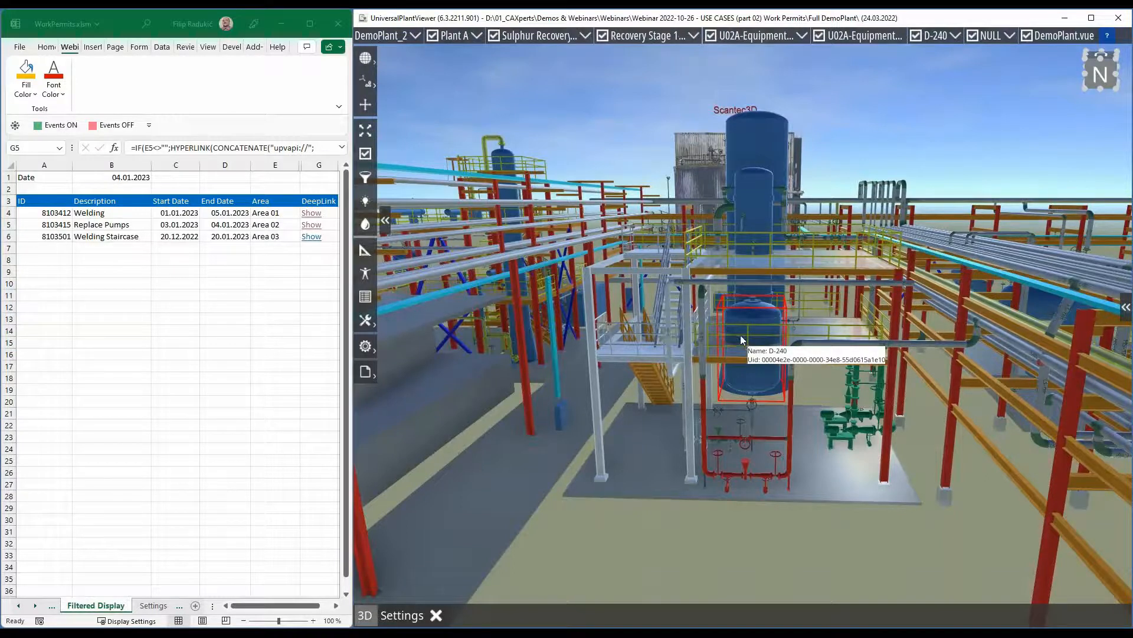
- Minimize both windows, switch to the UniversalPlantViewer window with the Create work permits form, and clear its object selection
{"action": "left_click", "coordinate": [282, 34]}
{"action": "left_click", "coordinate": [1066, 20]}
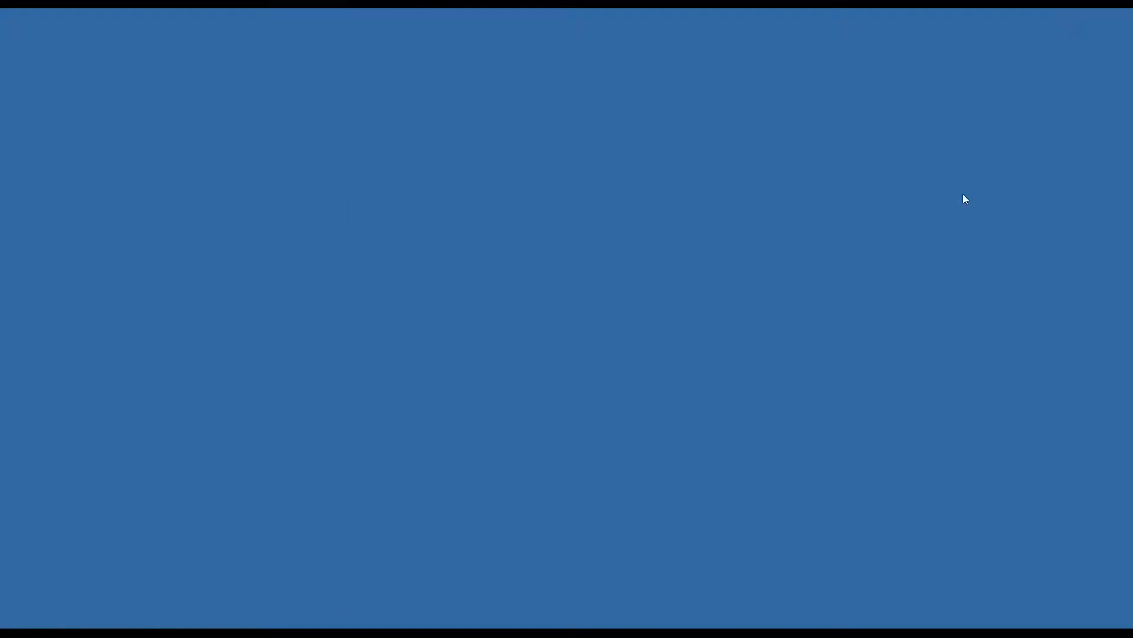
{"action": "left_click", "coordinate": [146, 627]}
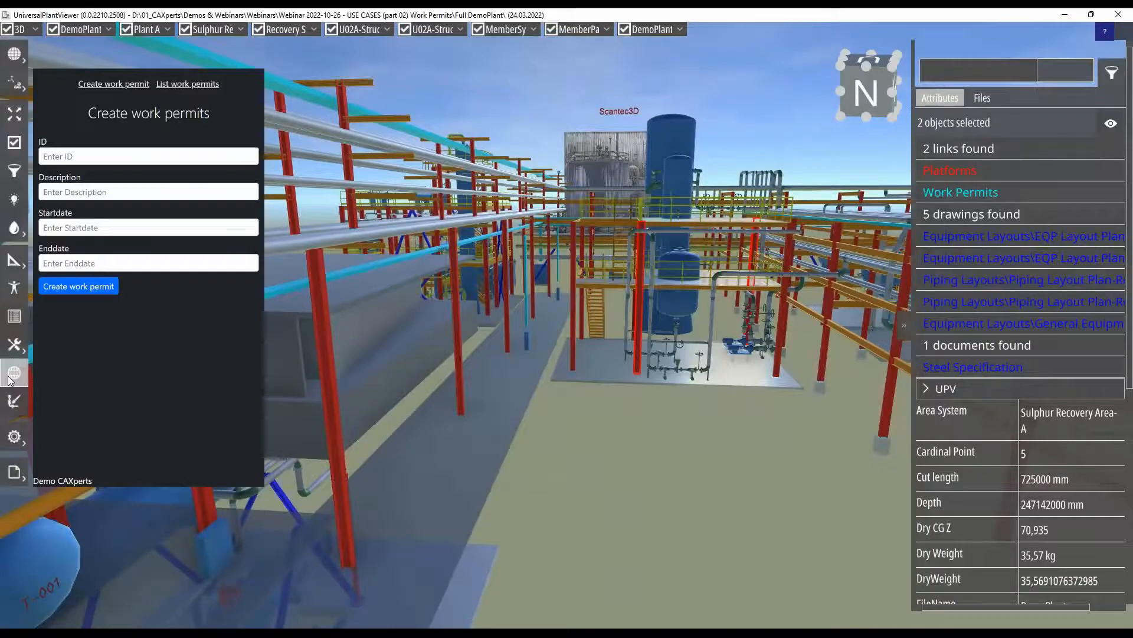
{"action": "left_click", "coordinate": [11, 378]}
{"action": "left_click", "coordinate": [10, 379]}
{"action": "mouse_move", "coordinate": [131, 358]}
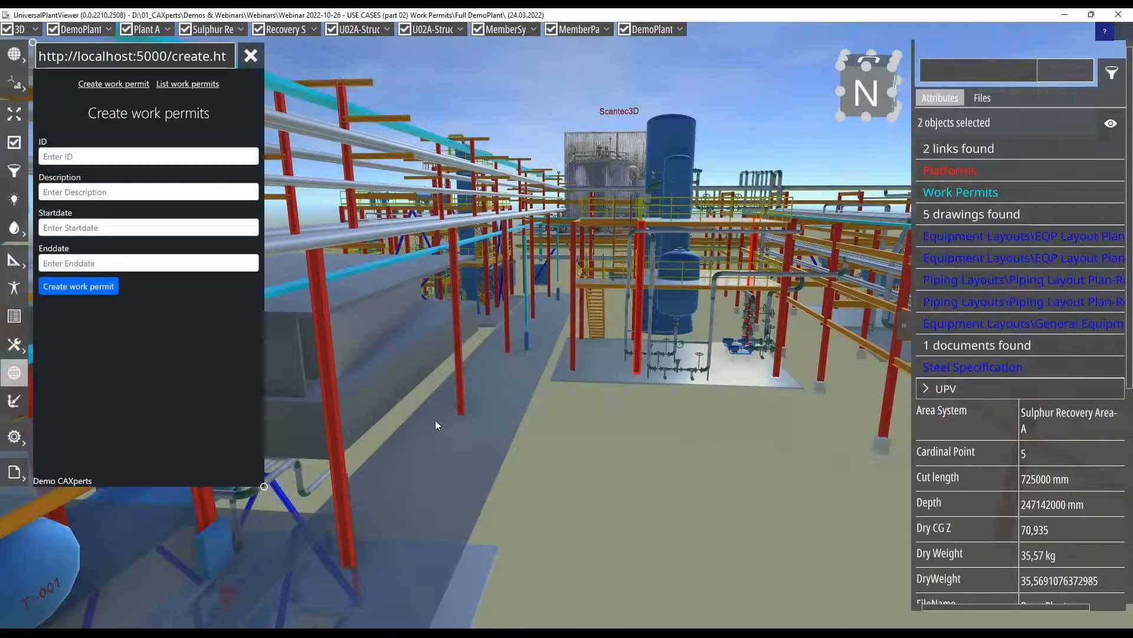
{"action": "left_click", "coordinate": [731, 427]}
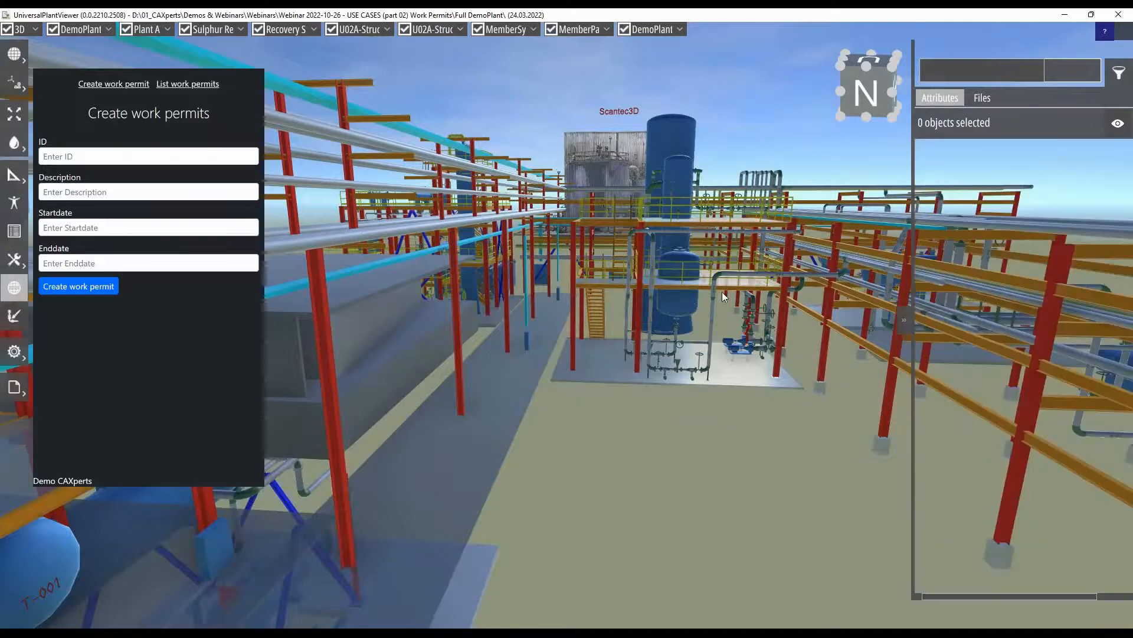
{"action": "scroll", "coordinate": [714, 318], "scroll_direction": "up", "scroll_amount": 4}
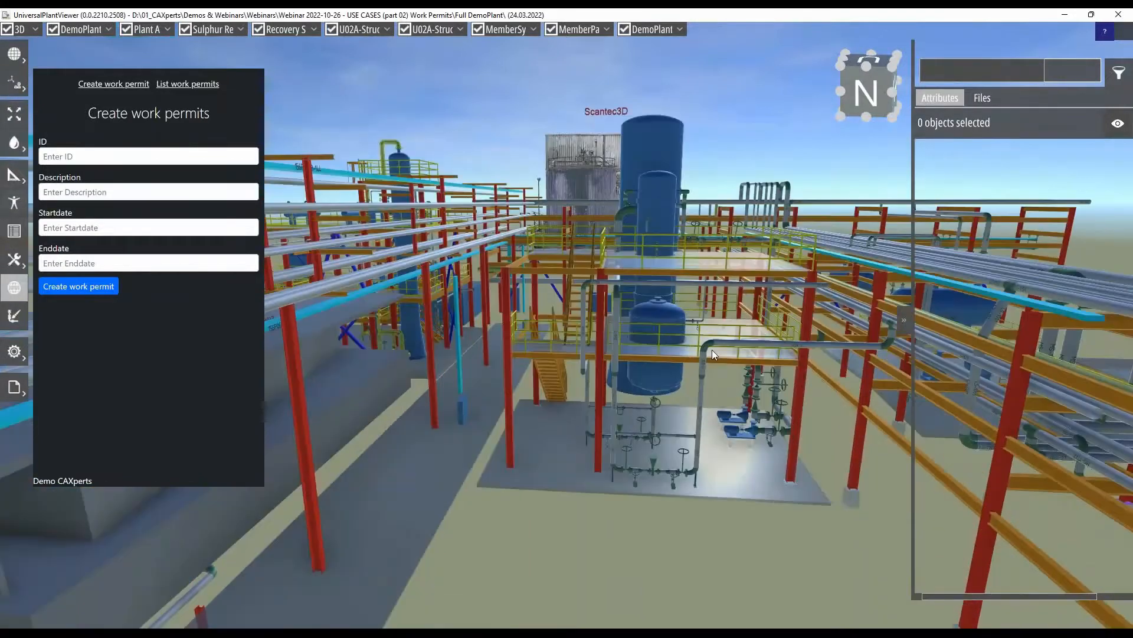
- Enter ID 8014301 and description "Welding Valve Station" in the Create work permits form
{"action": "left_click", "coordinate": [174, 160]}
{"action": "type", "text": "801"}
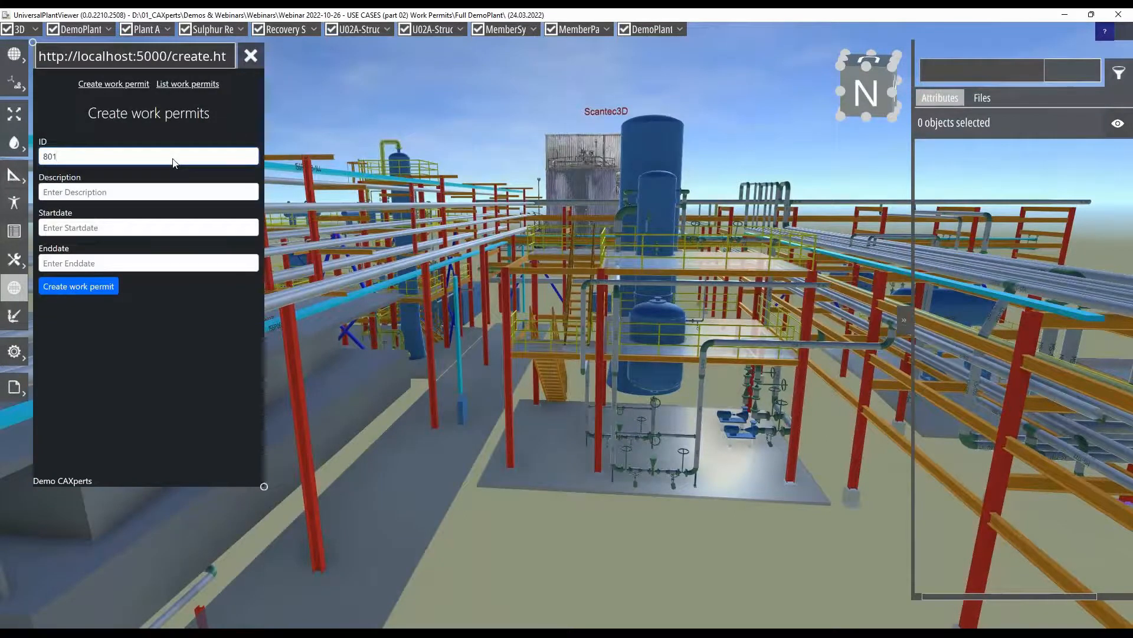
{"action": "type", "text": "430"}
{"action": "type", "text": "1"}
{"action": "type", "text": "Welding"}
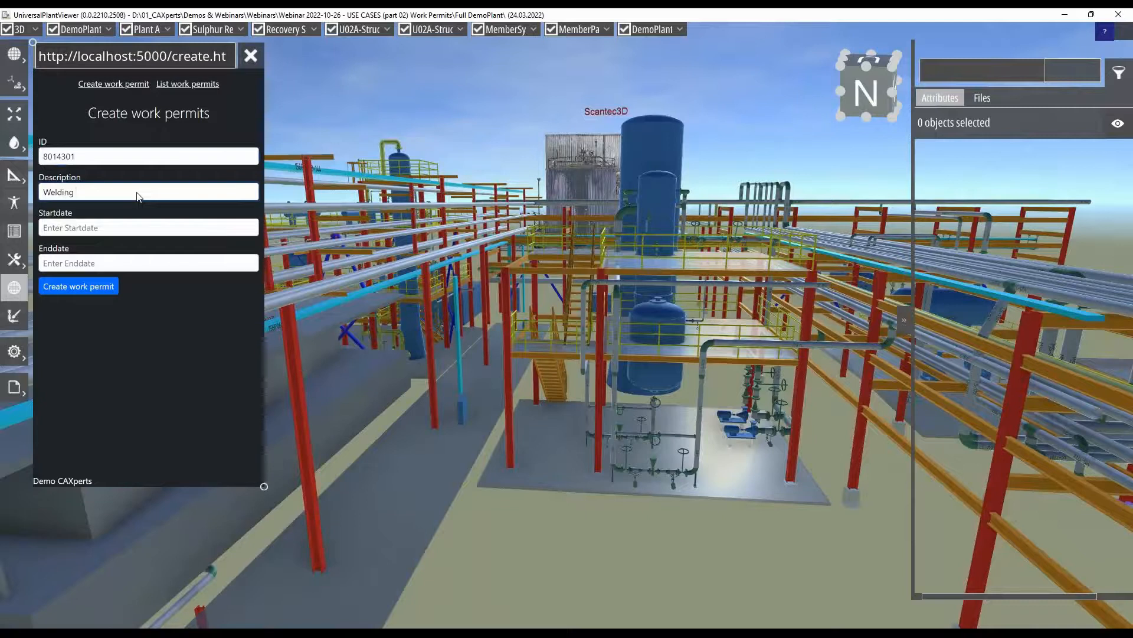
{"action": "type", "text": "Valve Station"}
- Set the permit's start date to 11/01/2022 and its end date to 11/10/2022
{"action": "left_click", "coordinate": [143, 228]}
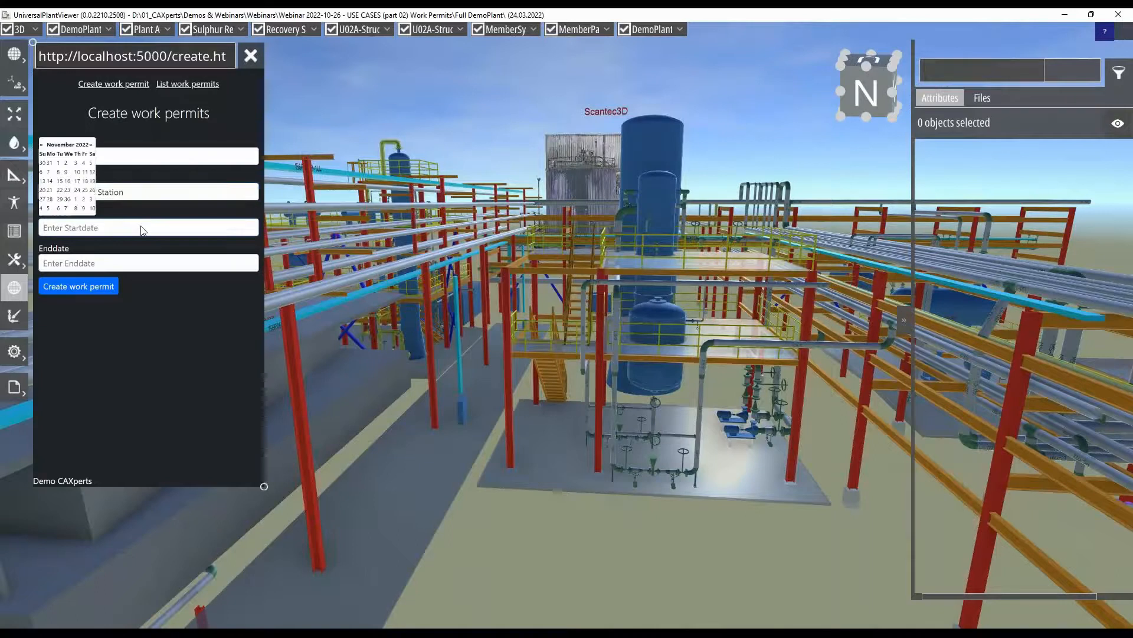
{"action": "left_click", "coordinate": [61, 167]}
{"action": "left_click", "coordinate": [78, 258]}
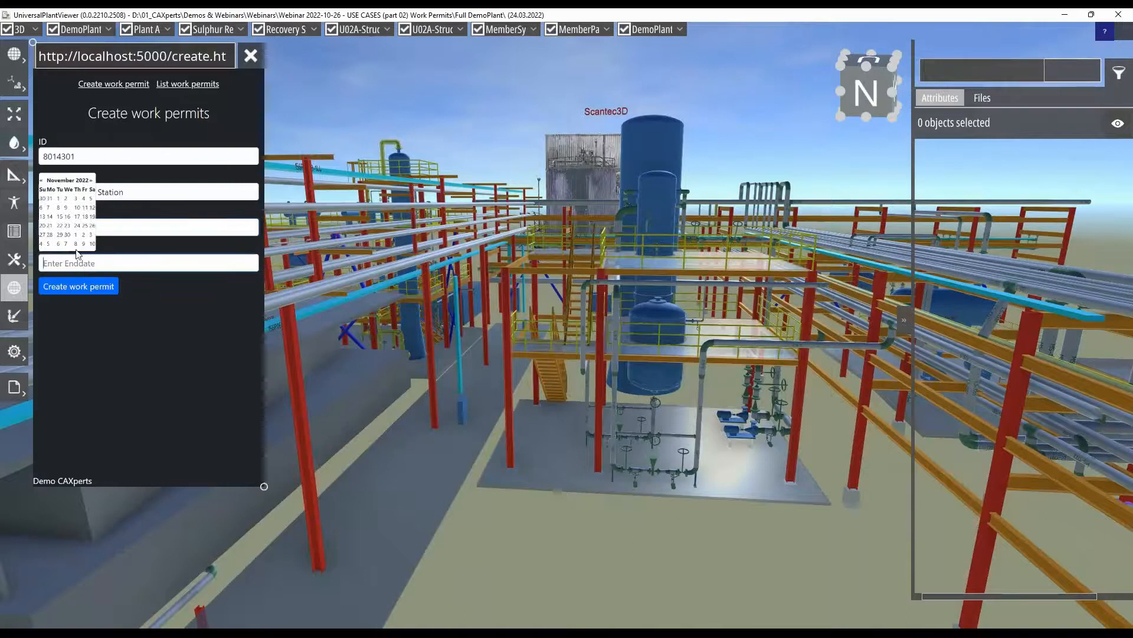
{"action": "left_click", "coordinate": [79, 208]}
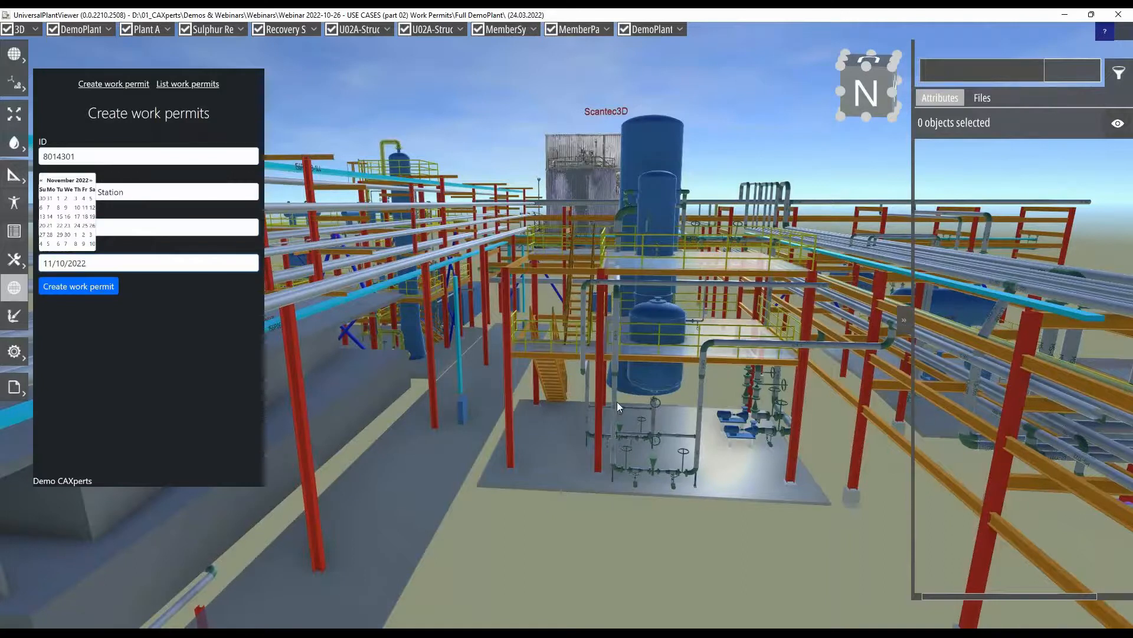
- Select five pipeline S-1672 components around the valve station, including VG3-030 and VG3-031, and create work permit 8014301 for them
{"action": "scroll", "coordinate": [636, 440], "scroll_direction": "up", "scroll_amount": 3}
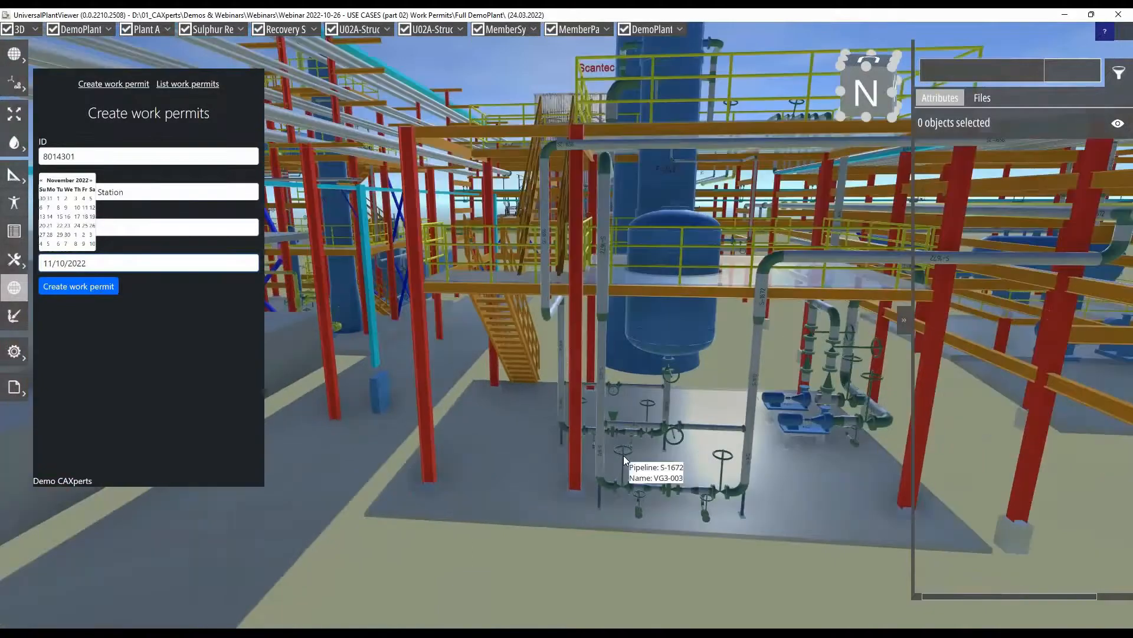
{"action": "scroll", "coordinate": [707, 486], "scroll_direction": "up", "scroll_amount": 2}
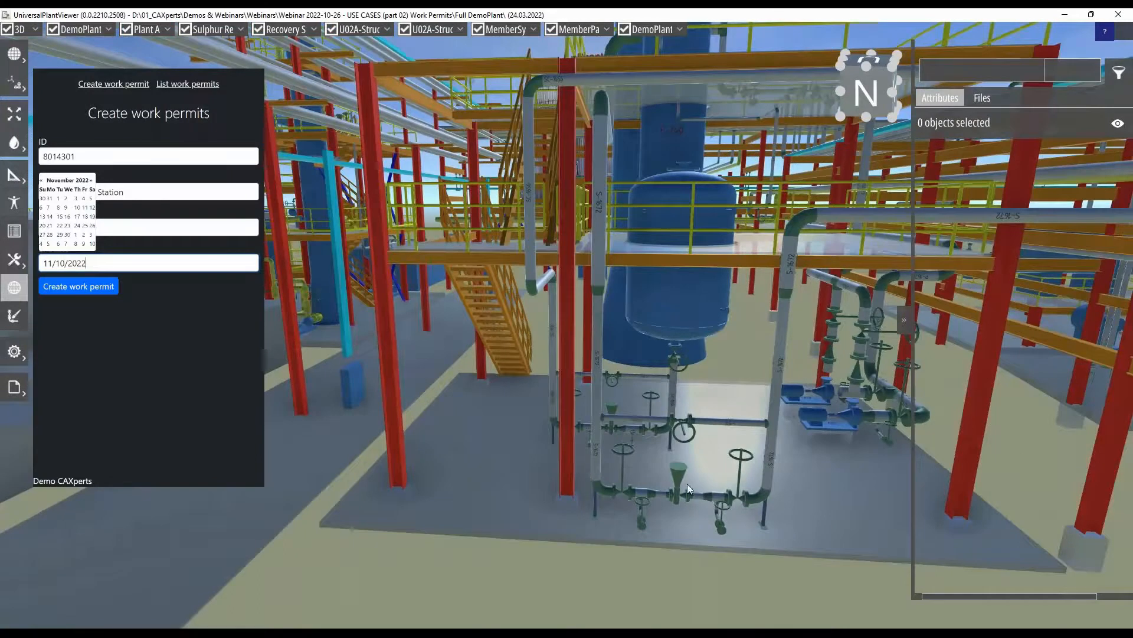
{"action": "left_click_drag", "start_coordinate": [684, 484], "coordinate": [639, 481]}
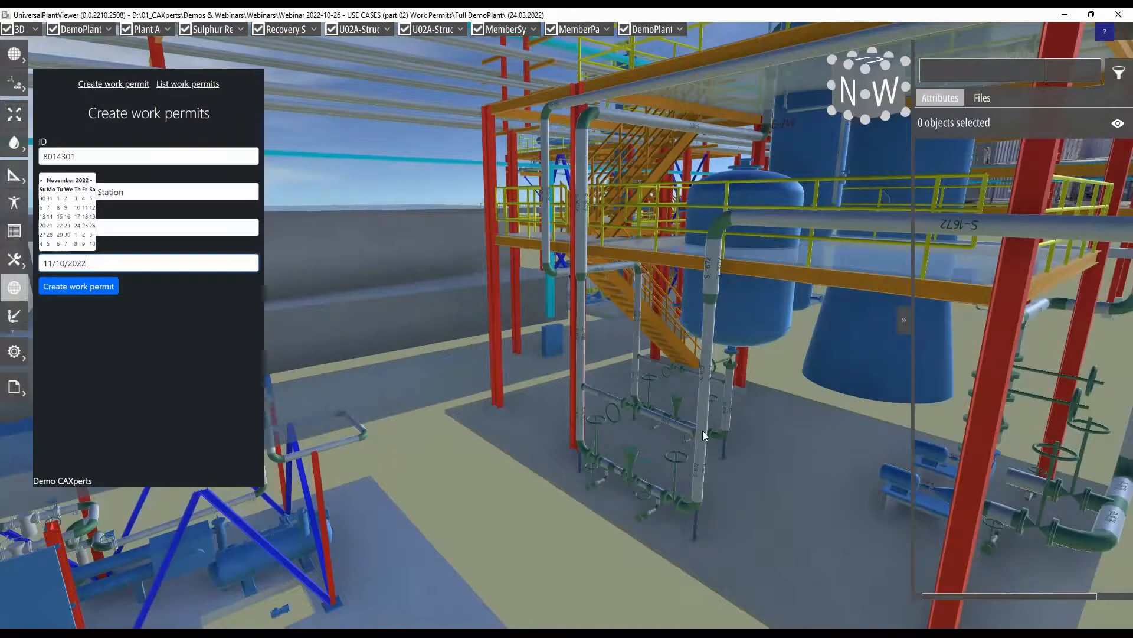
{"action": "left_click", "coordinate": [711, 298]}
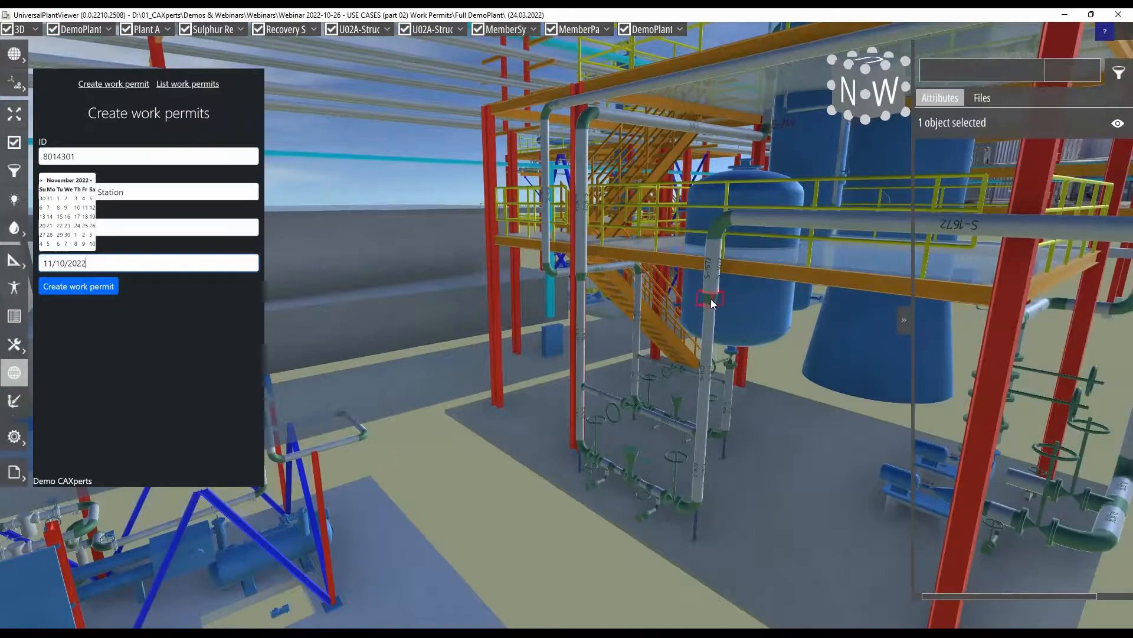
{"action": "left_click", "coordinate": [589, 487], "text": "ctrl"}
{"action": "left_click", "coordinate": [581, 447], "text": "ctrl"}
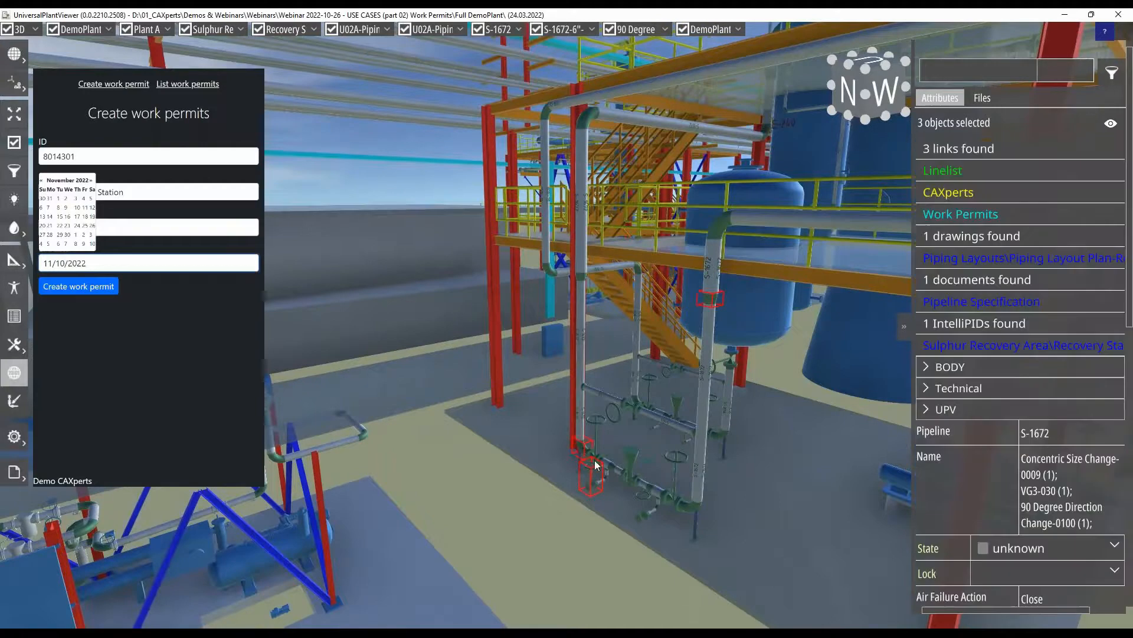
{"action": "left_click", "coordinate": [642, 515], "text": "ctrl"}
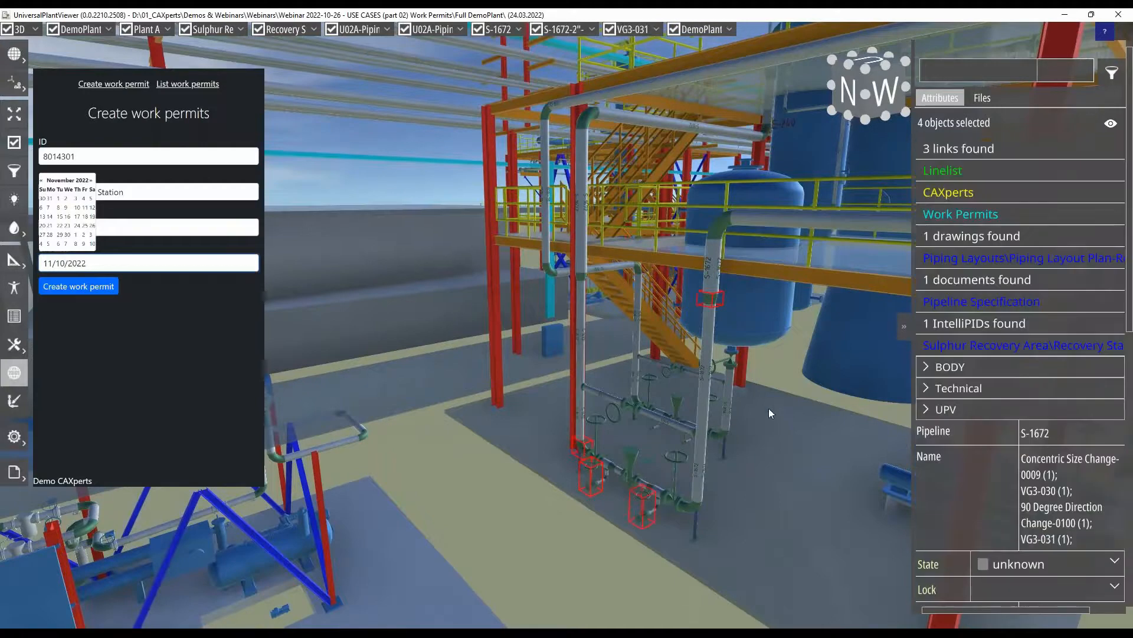
{"action": "left_click", "coordinate": [581, 276], "text": "ctrl"}
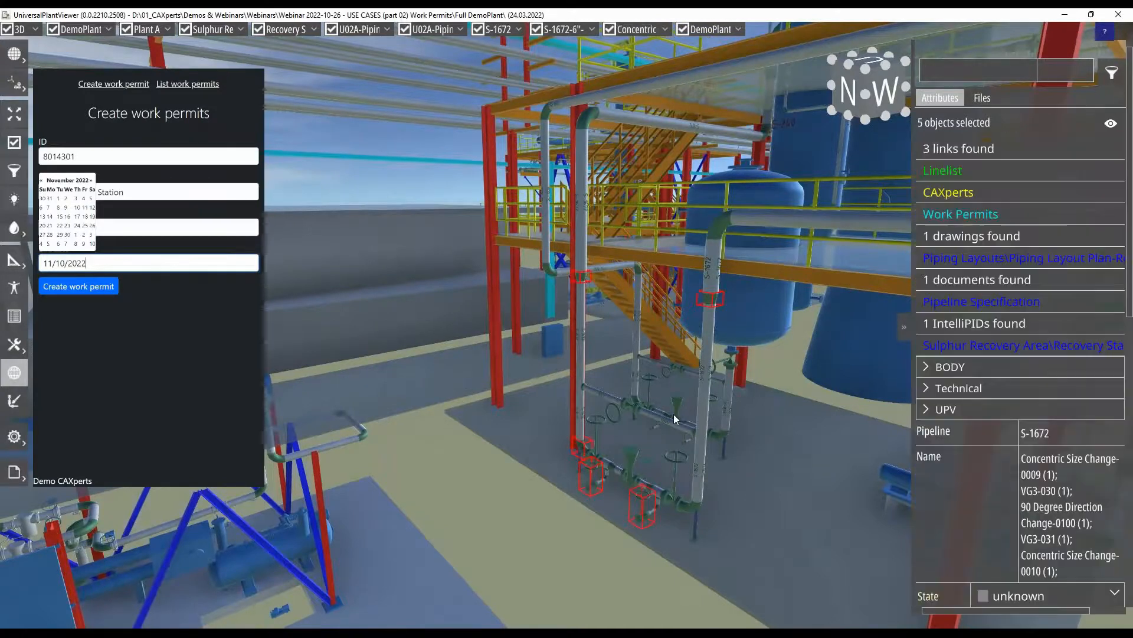
{"action": "left_click", "coordinate": [106, 288]}
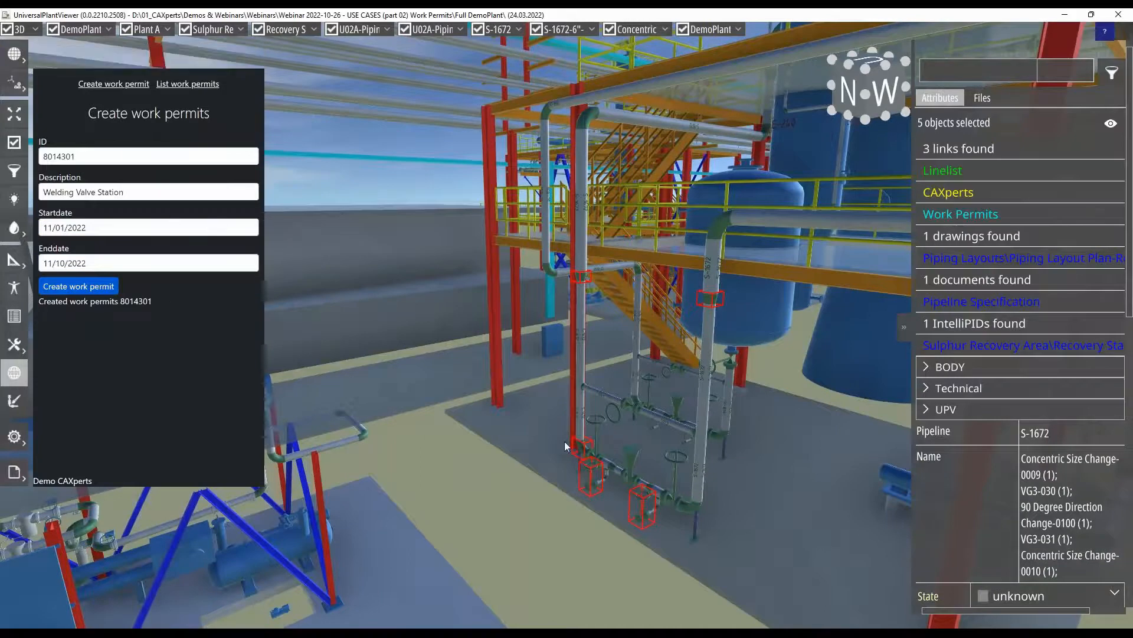
- Change the permit form's ID to 8014305 and its description to "Exchange Pumps"
{"action": "scroll", "coordinate": [604, 443], "scroll_direction": "up", "scroll_amount": 3}
{"action": "middle_click_drag", "start_coordinate": [609, 443], "coordinate": [687, 400]}
{"action": "scroll", "coordinate": [687, 399], "scroll_direction": "up", "scroll_amount": 3}
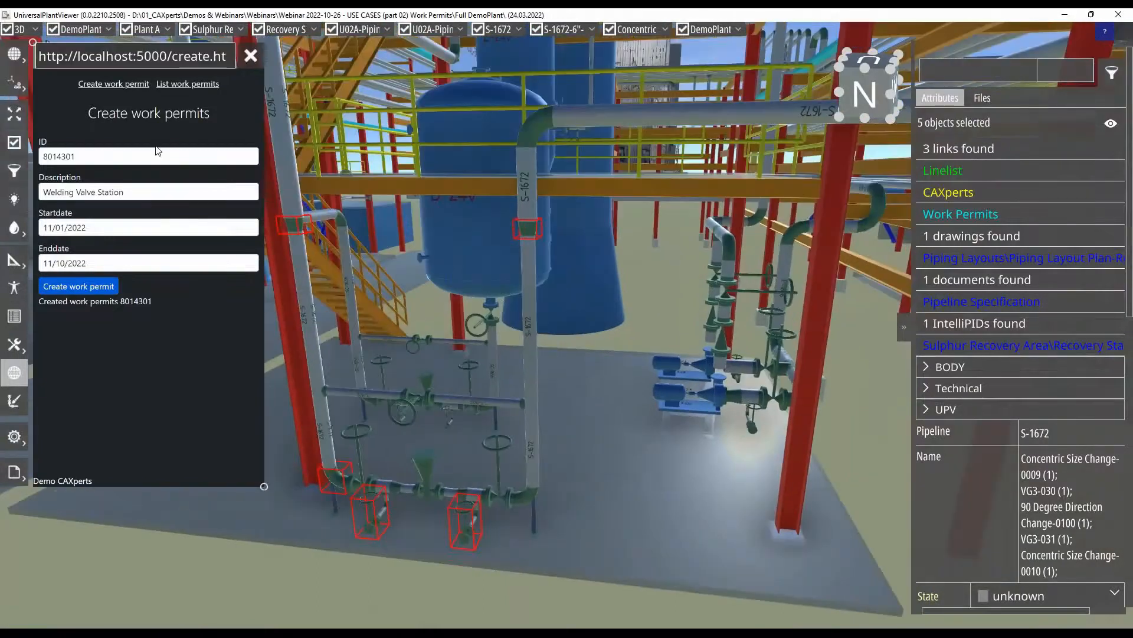
{"action": "key", "text": "BackSpace"}
{"action": "type", "text": "5"}
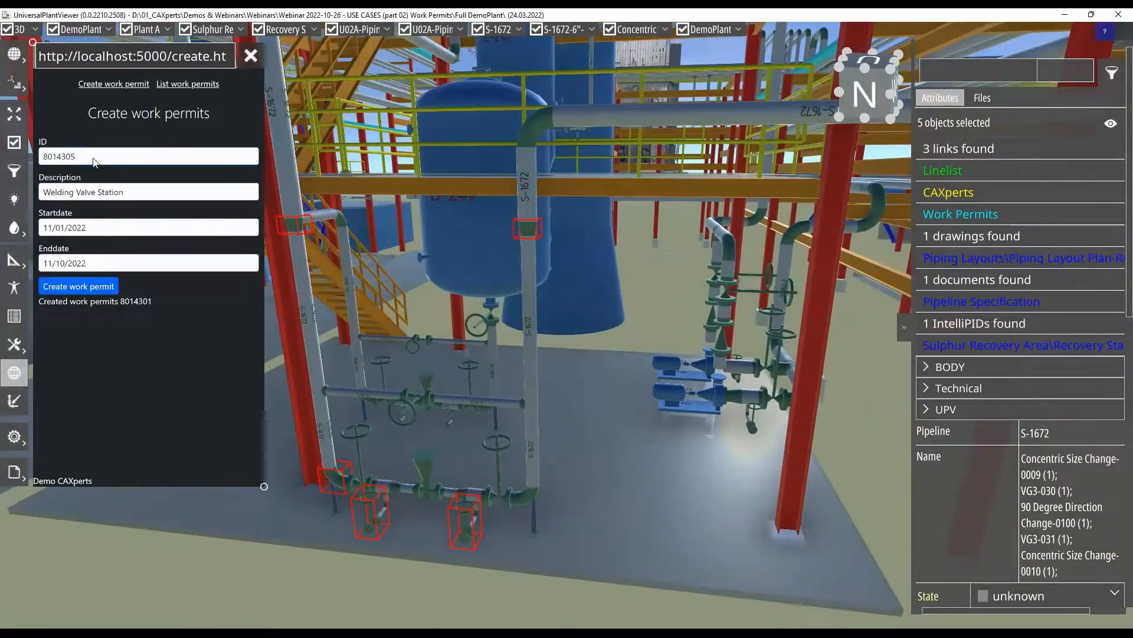
{"action": "left_click_drag", "start_coordinate": [163, 193], "coordinate": [35, 190]}
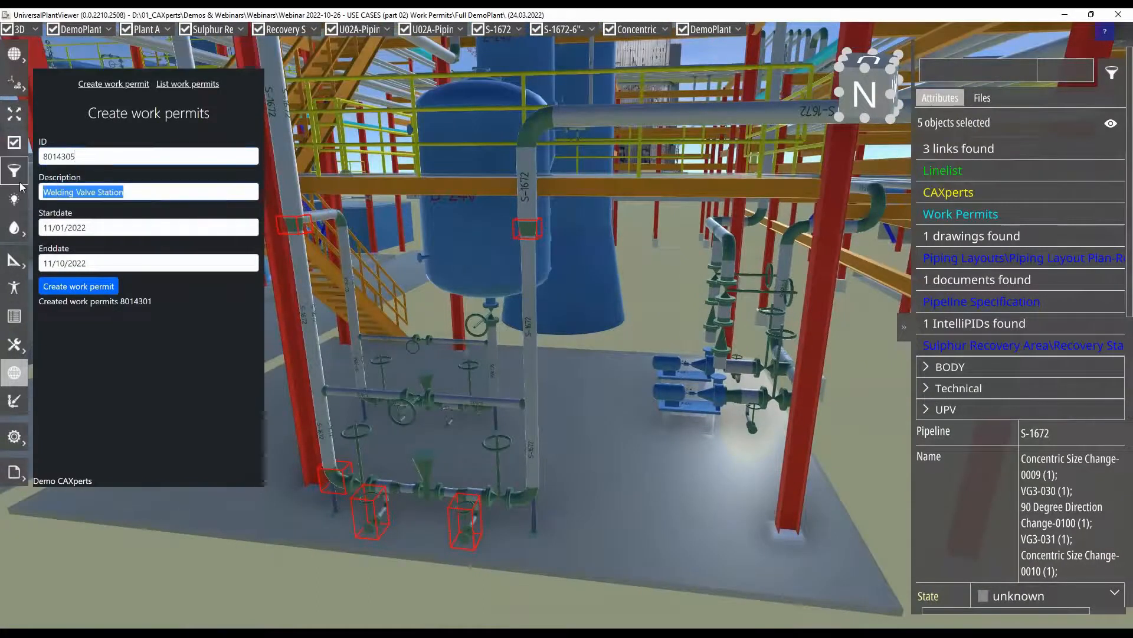
{"action": "key", "text": "BackSpace"}
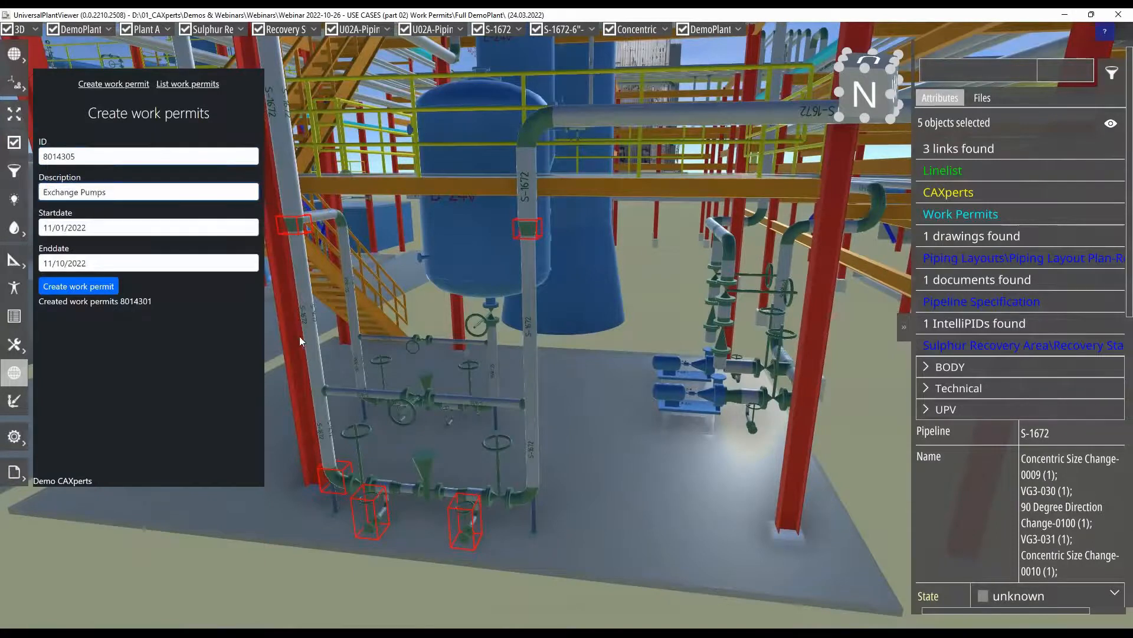
- Set the start date to 11/08/2022 and the end date to 11/17/2022, and create work permit 8014305
{"action": "left_click", "coordinate": [112, 230]}
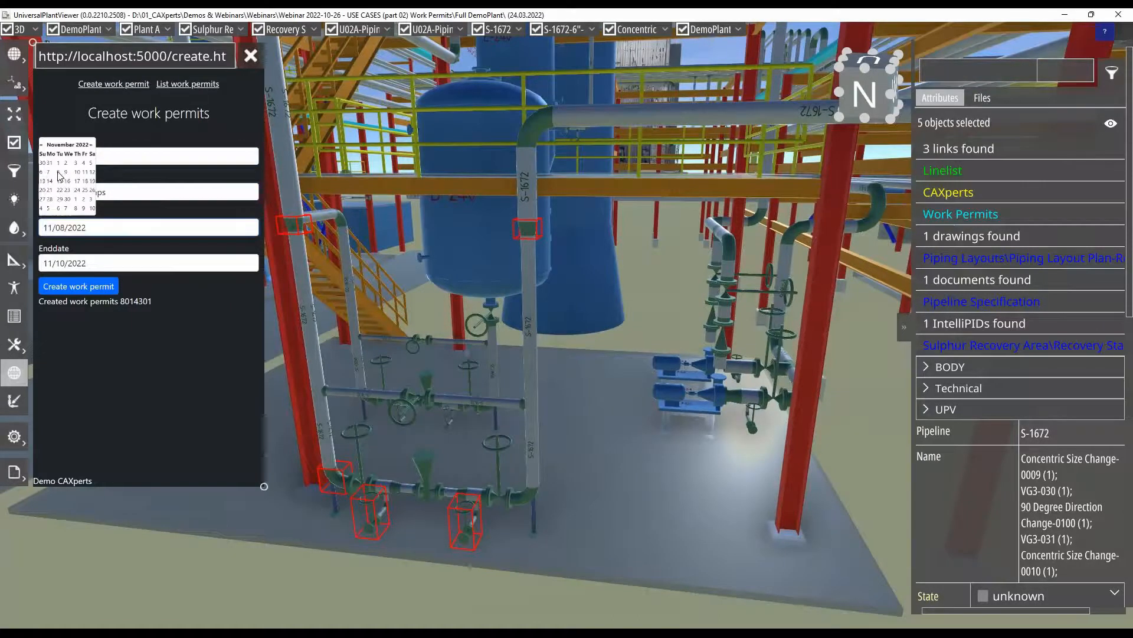
{"action": "left_click", "coordinate": [88, 264]}
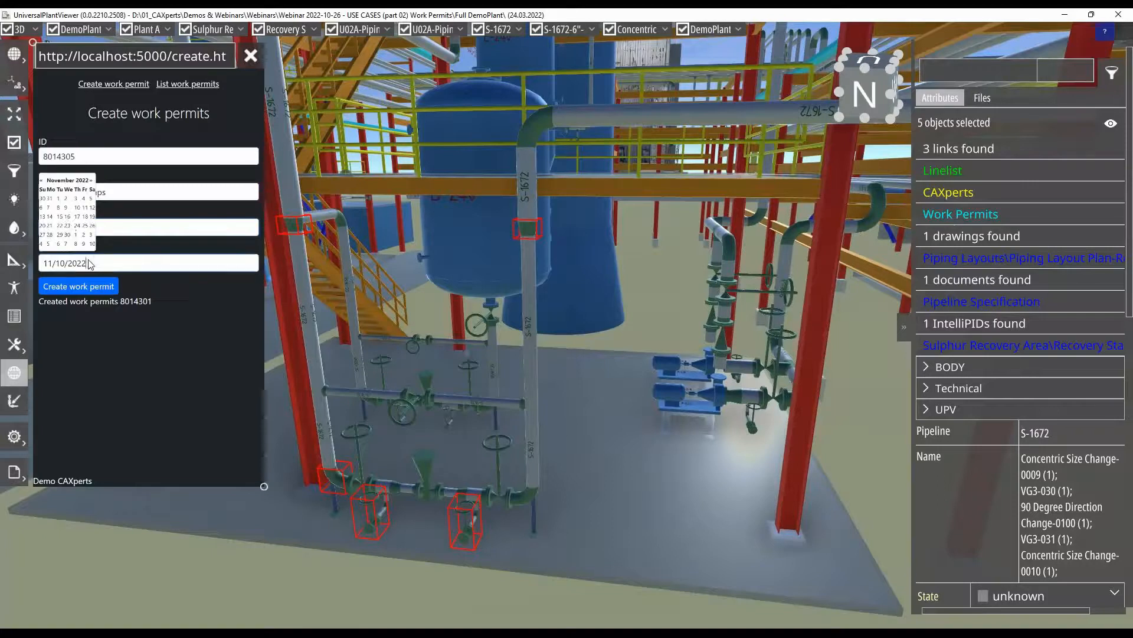
{"action": "left_click", "coordinate": [77, 217]}
{"action": "left_click", "coordinate": [101, 286]}
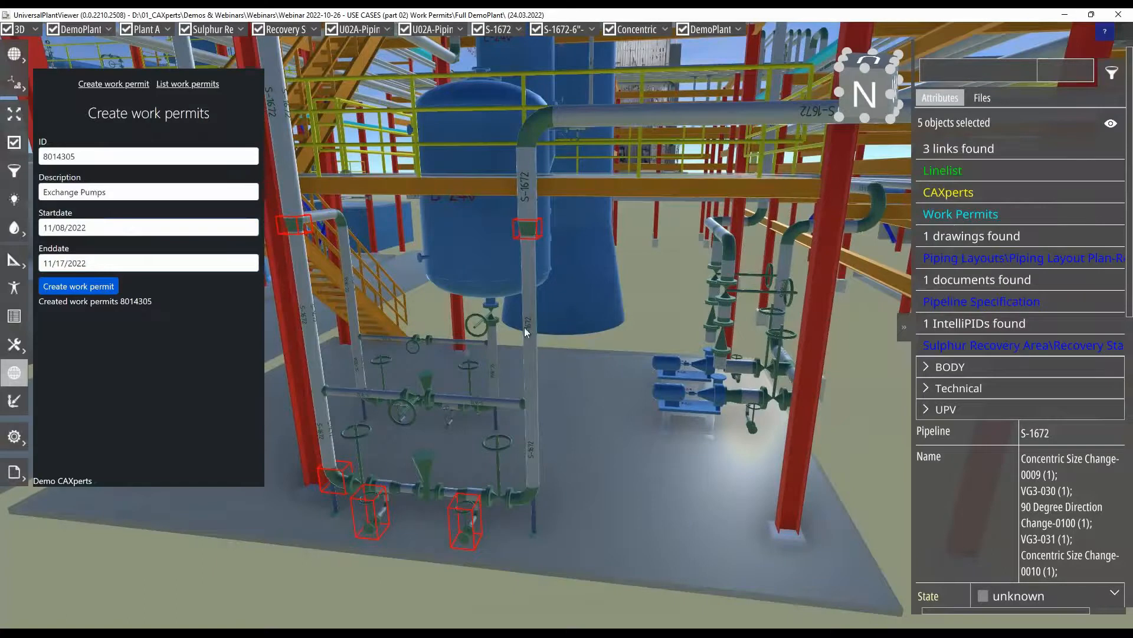
- Replace the model selection with pump P-102A and two 90-degree elbows of pipeline P-1676 beside it
{"action": "left_click", "coordinate": [668, 399]}
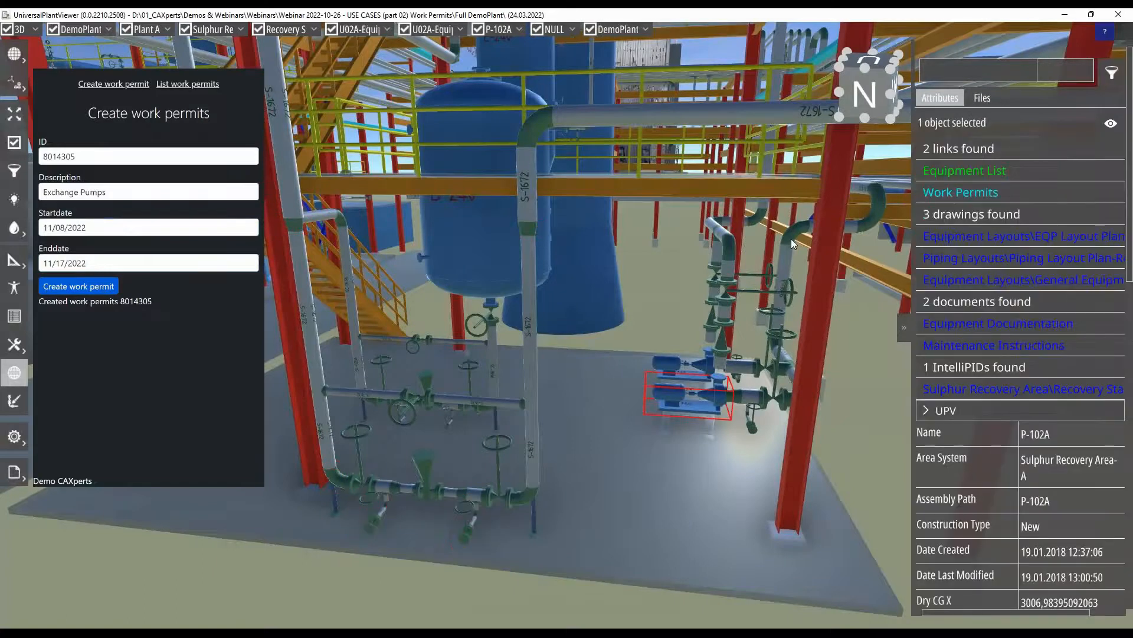
{"action": "left_click", "coordinate": [791, 235], "text": "ctrl"}
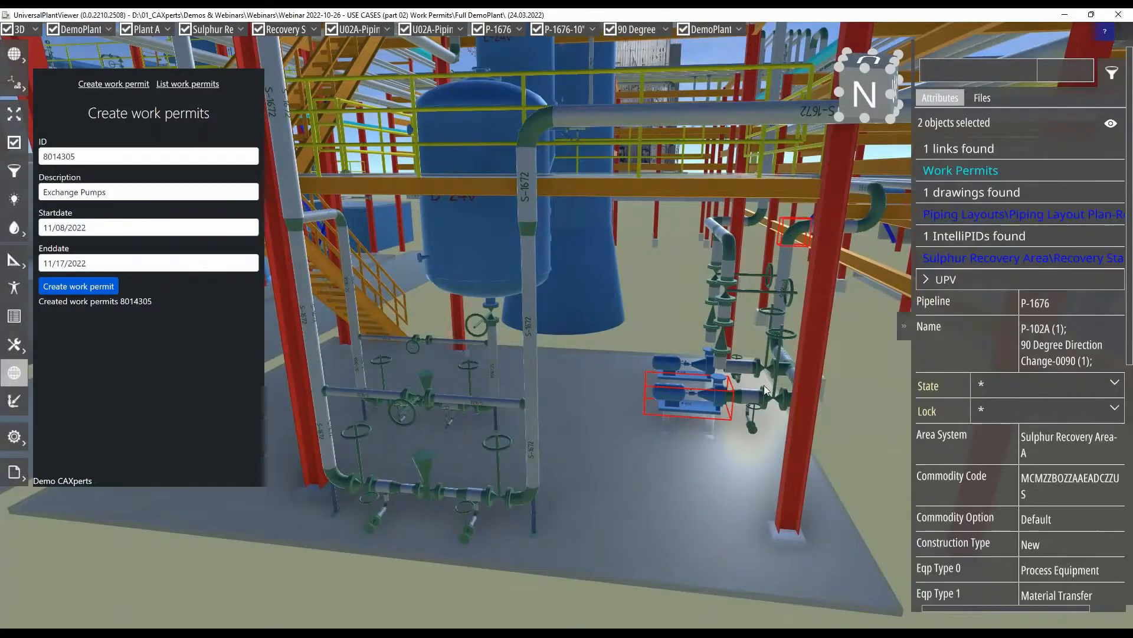
{"action": "left_click_drag", "start_coordinate": [764, 385], "coordinate": [759, 384]}
{"action": "left_click", "coordinate": [752, 393], "text": "ctrl"}
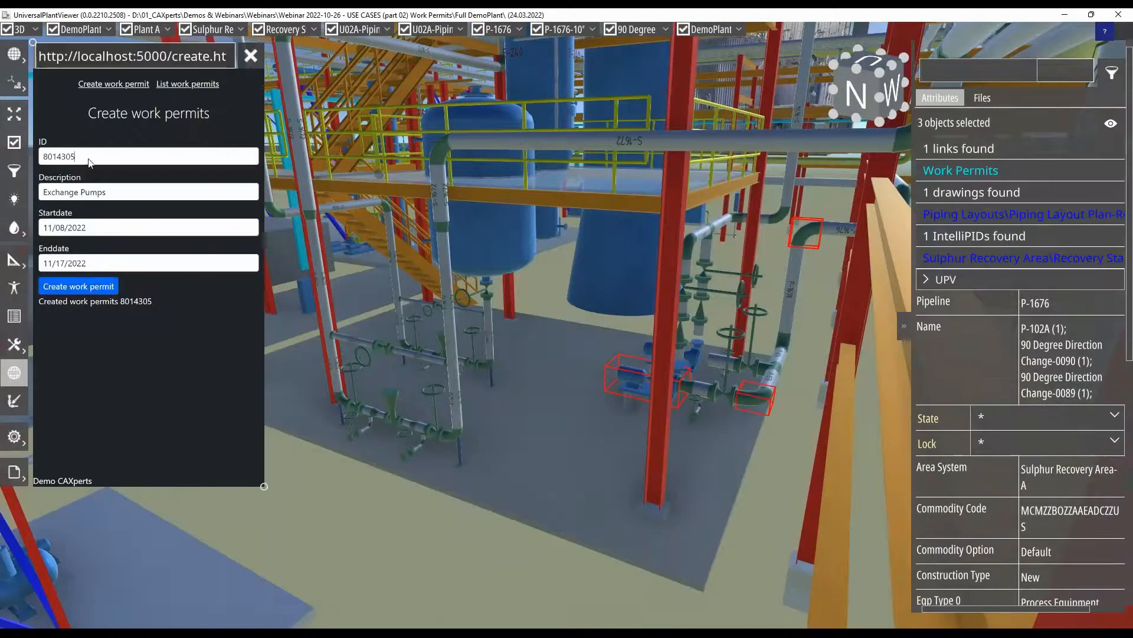
- Change the permit ID to 8014306 and create the Exchange Pumps permit for the selected pump and elbows
{"action": "key", "text": "BackSpace"}
{"action": "type", "text": "6"}
{"action": "left_click", "coordinate": [100, 285]}
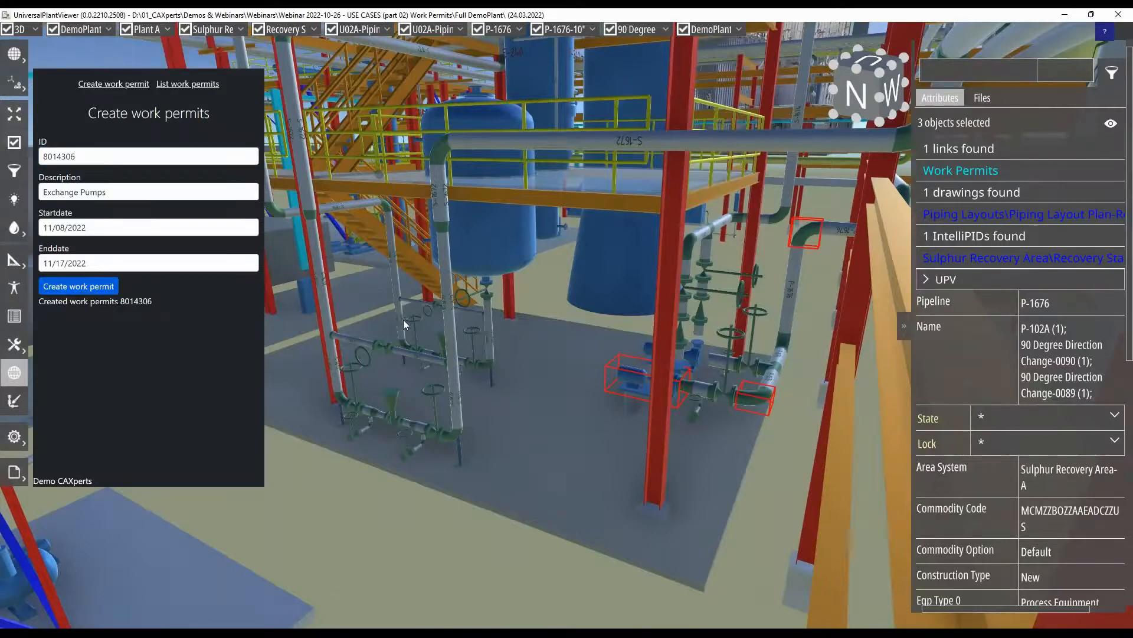
- Select three floor slabs on the upper platform of the Distillation structure and a CWR-1012 pipe beside the horizontal vessels
{"action": "left_click_drag", "start_coordinate": [403, 320], "coordinate": [435, 327]}
{"action": "left_click_drag", "start_coordinate": [392, 179], "coordinate": [579, 288]}
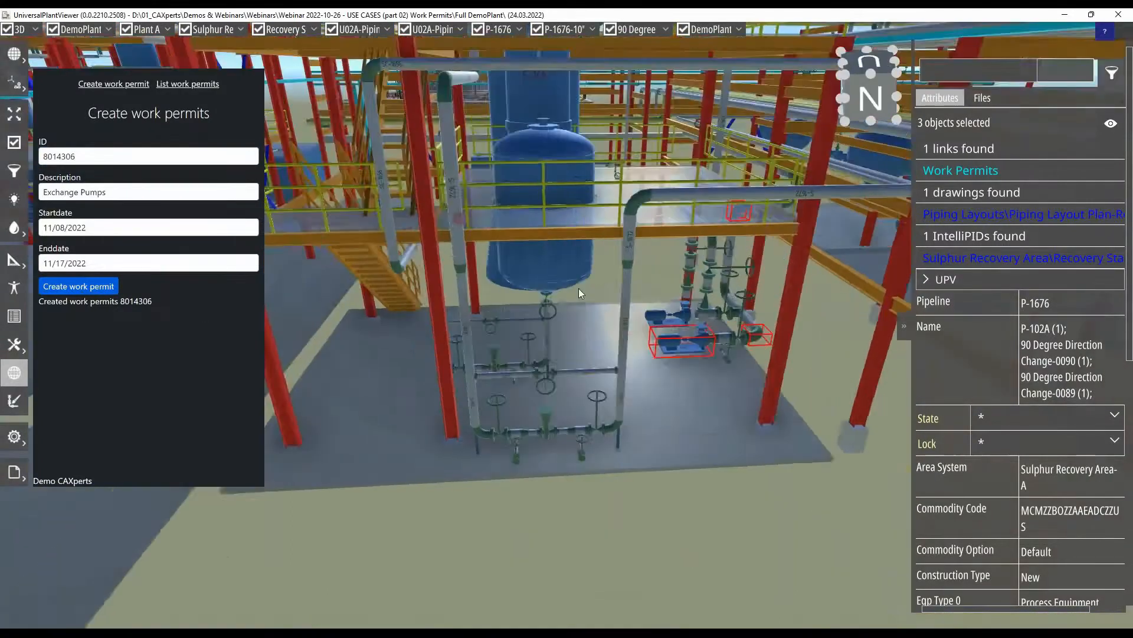
{"action": "middle_click_drag", "start_coordinate": [579, 288], "coordinate": [746, 402]}
{"action": "middle_click_drag", "start_coordinate": [508, 201], "coordinate": [666, 278]}
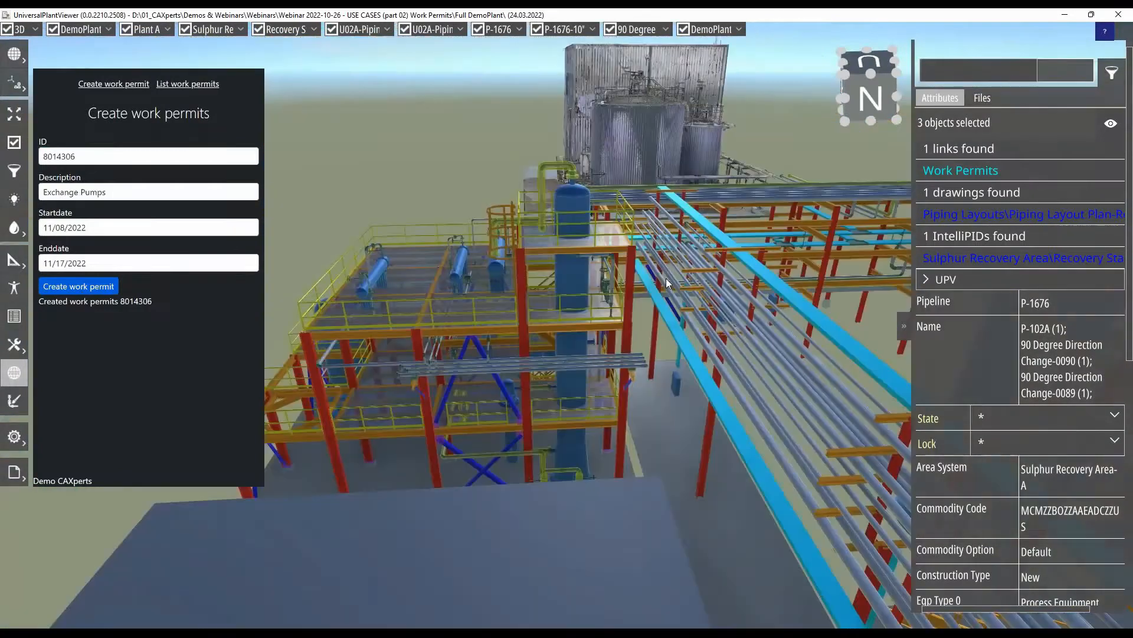
{"action": "scroll", "coordinate": [469, 263], "scroll_direction": "up", "scroll_amount": 3}
{"action": "left_click_drag", "start_coordinate": [473, 286], "coordinate": [510, 309]}
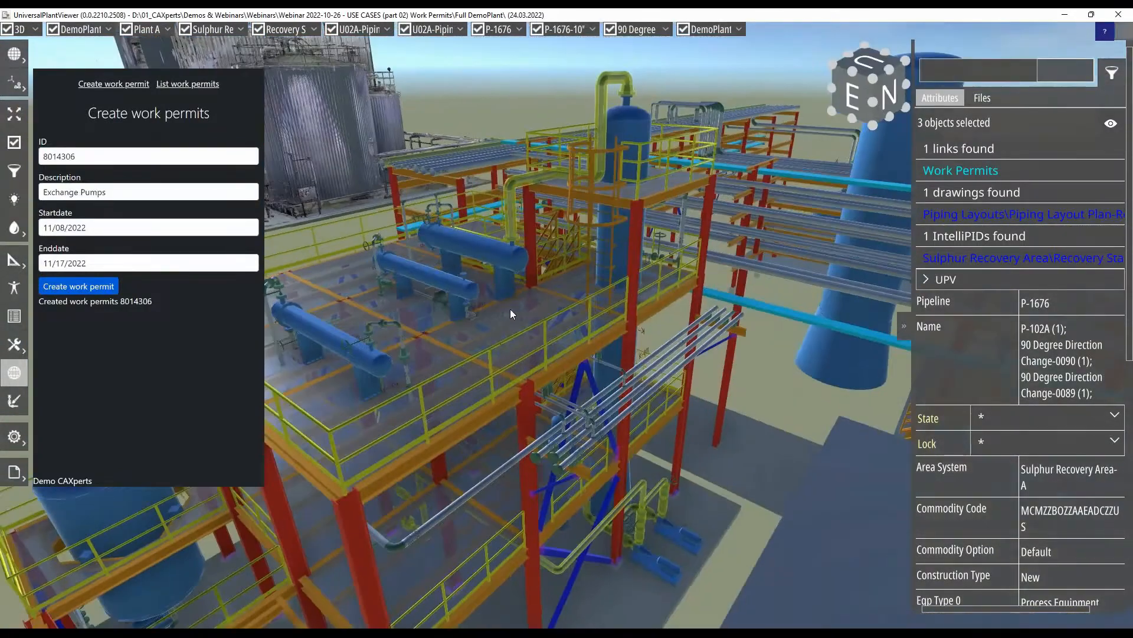
{"action": "left_click", "coordinate": [494, 338]}
{"action": "left_click", "coordinate": [357, 274], "text": "ctrl"}
{"action": "left_click", "coordinate": [395, 302], "text": "ctrl"}
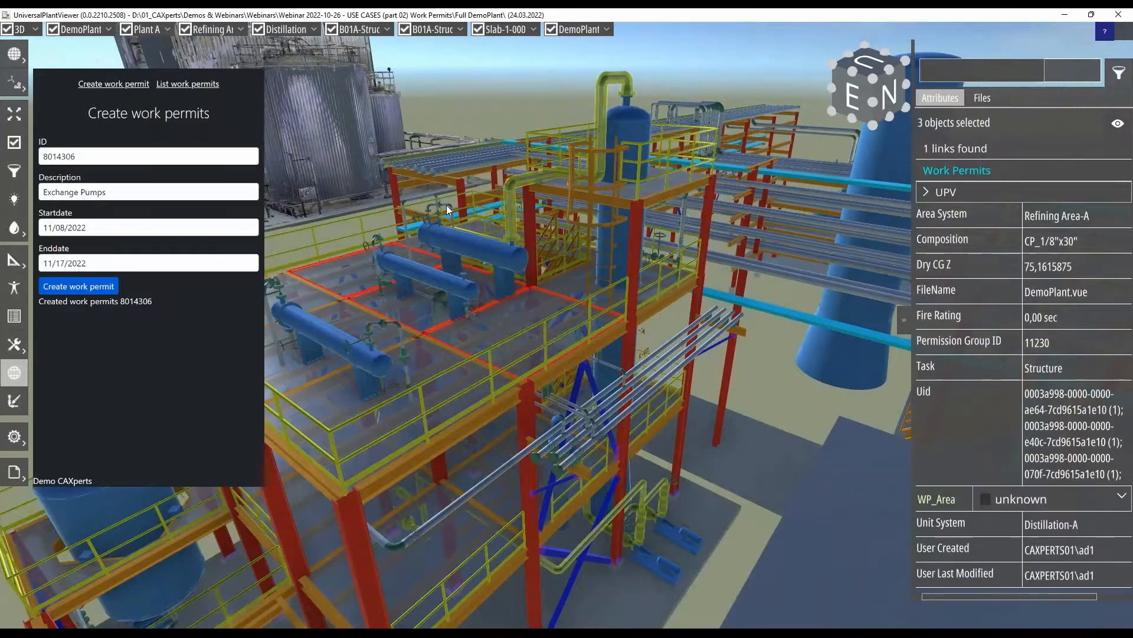
{"action": "left_click", "coordinate": [446, 204], "text": "ctrl"}
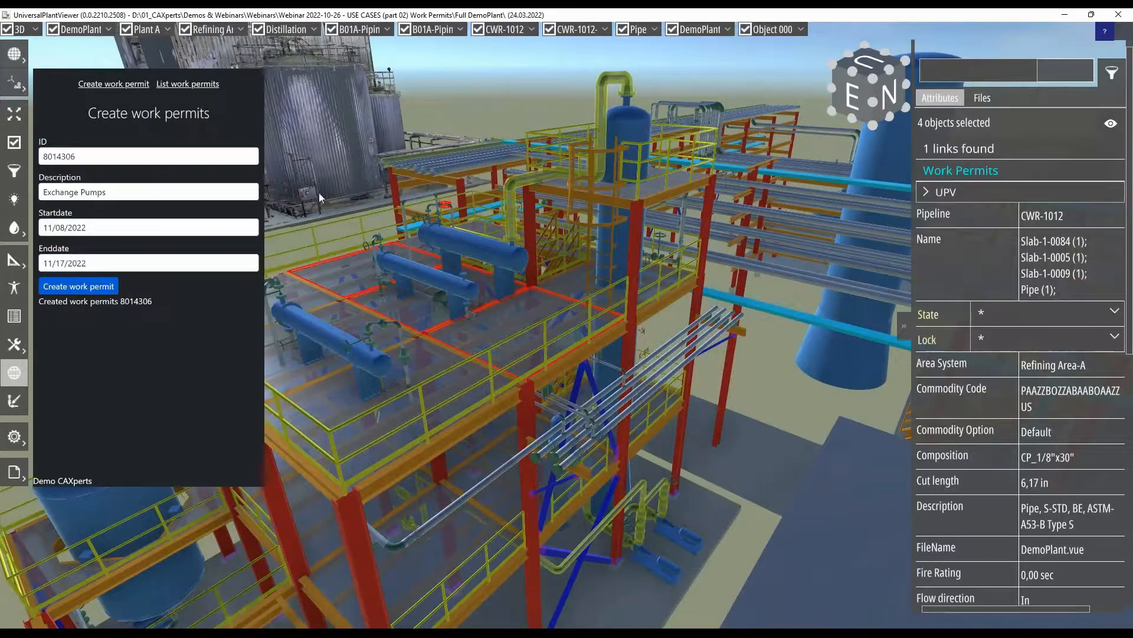
- Change the permit form's ID to 8014320 and its description to "Disassembly"
{"action": "left_click", "coordinate": [100, 157]}
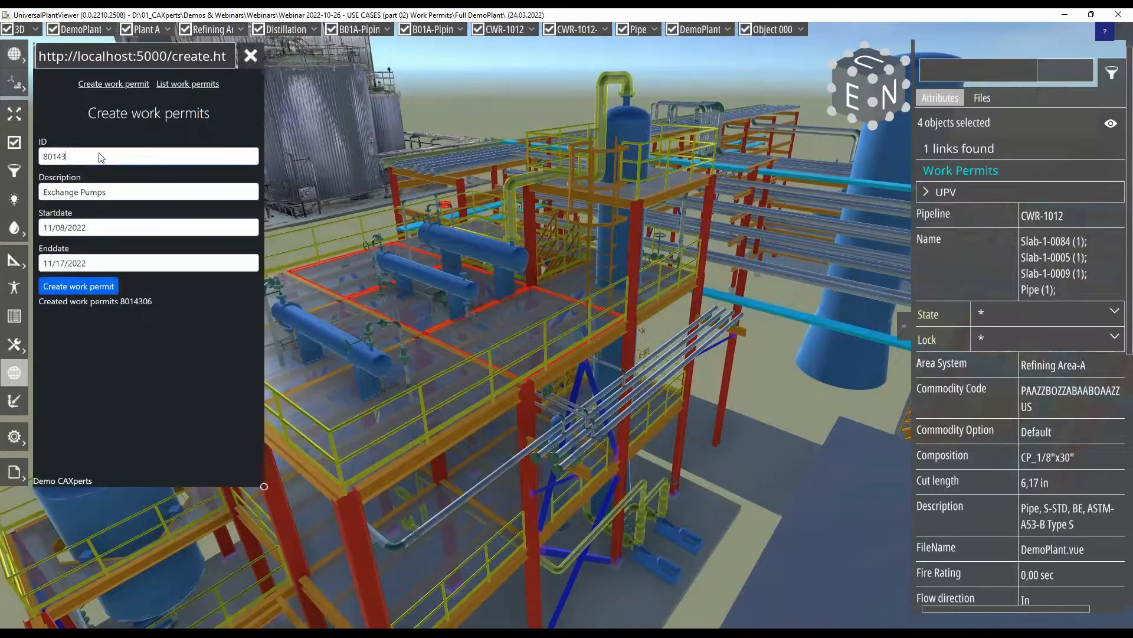
{"action": "type", "text": "20"}
{"action": "left_click_drag", "start_coordinate": [113, 193], "coordinate": [39, 193]}
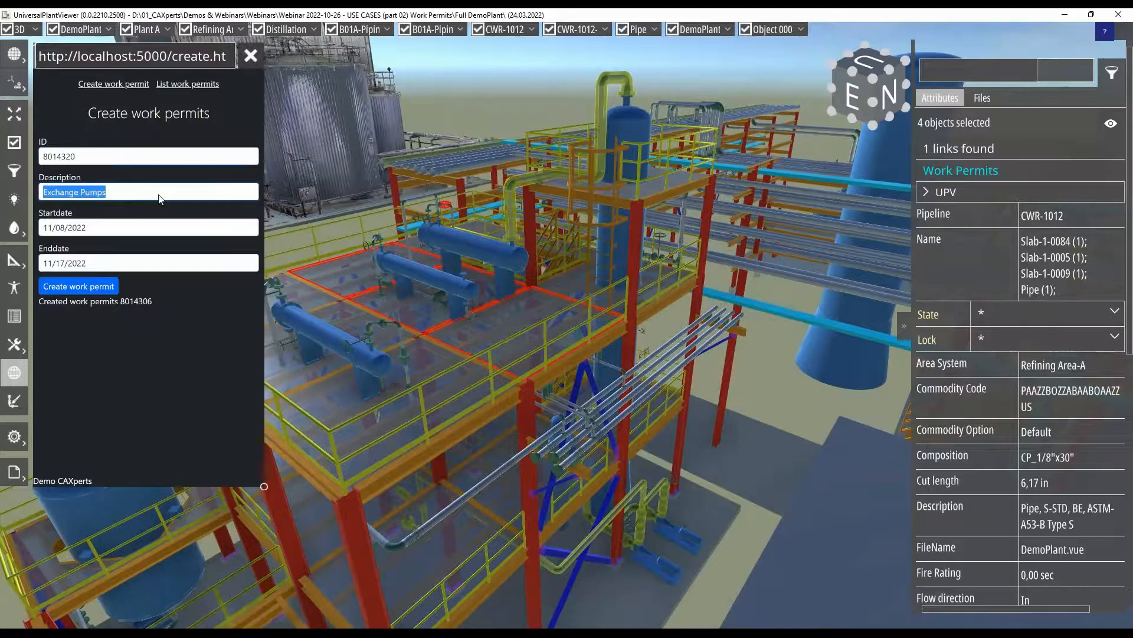
{"action": "type", "text": "Disassemb"}
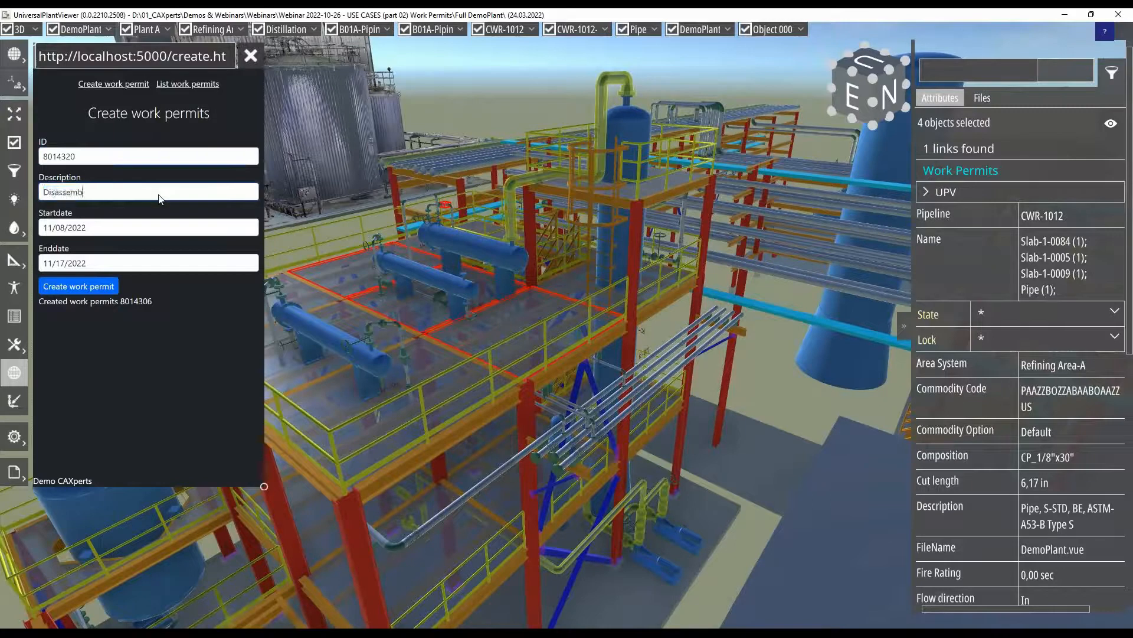
{"action": "type", "text": "ly"}
- Create work permit 8014320 with start date 11/08/2022 and end date 11/17/2022 for the selected slabs and pipe
{"action": "left_click", "coordinate": [96, 231]}
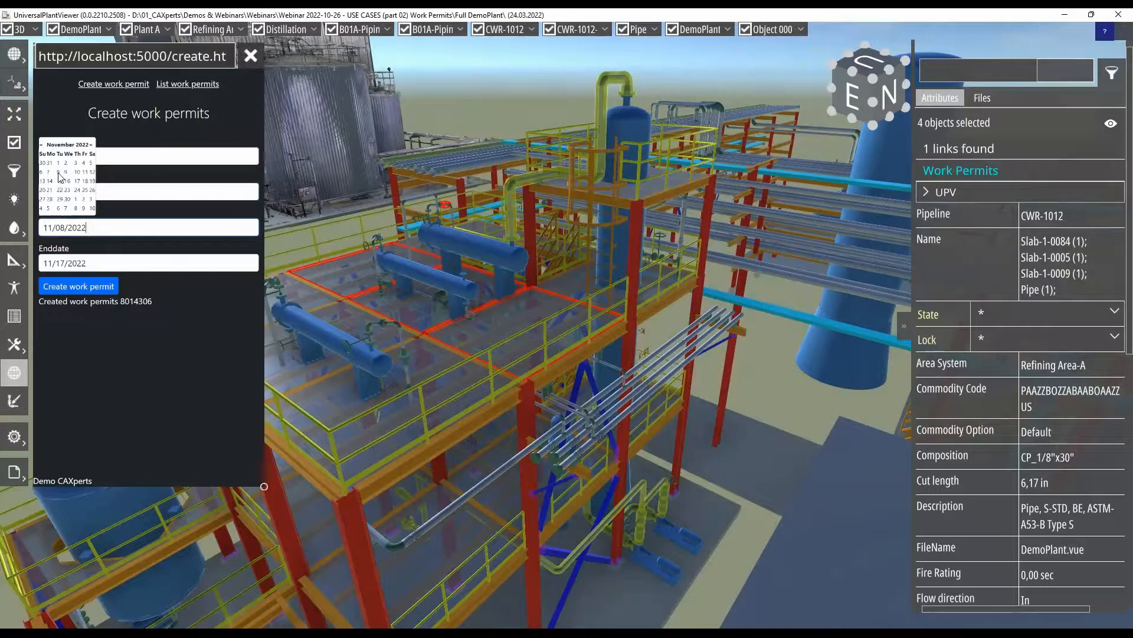
{"action": "left_click", "coordinate": [98, 268]}
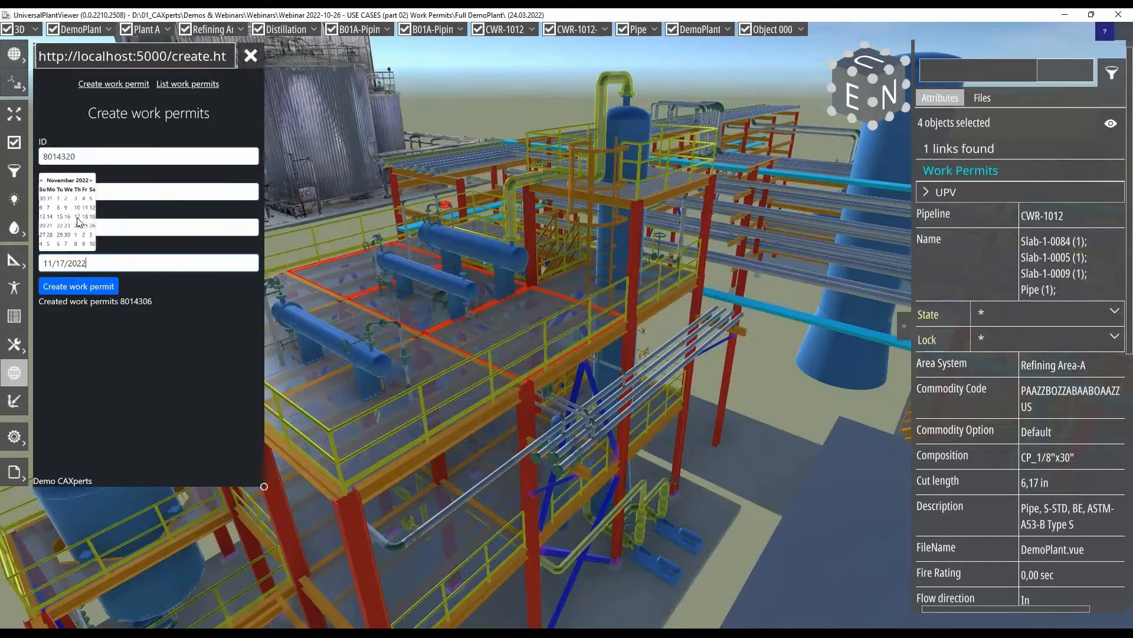
{"action": "left_click", "coordinate": [104, 286]}
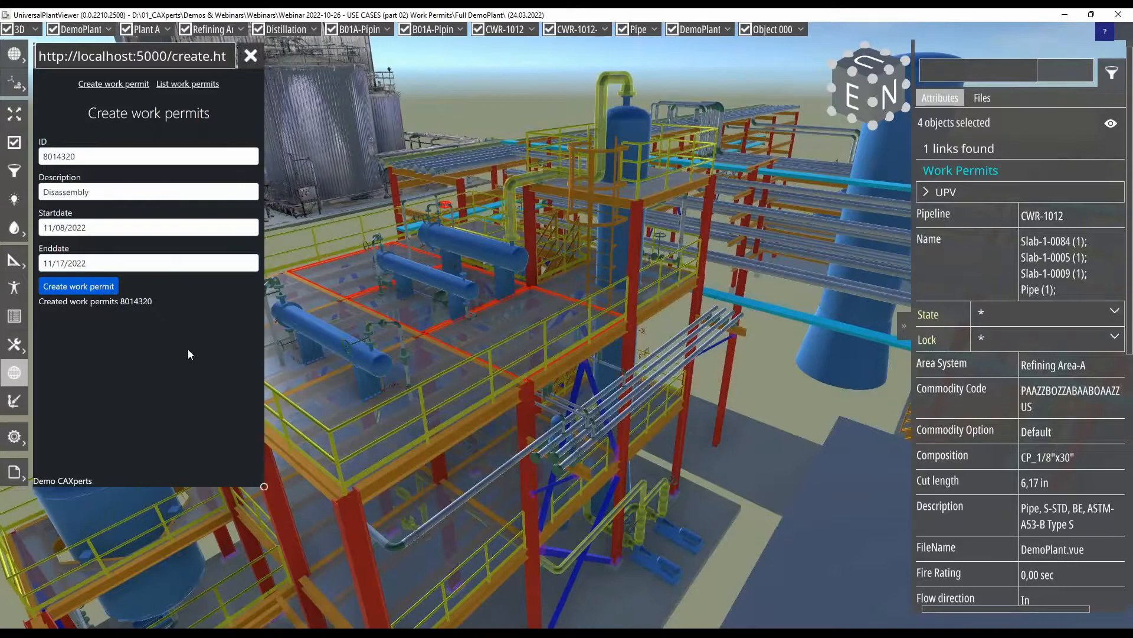
{"action": "scroll", "coordinate": [600, 359], "scroll_direction": "down", "scroll_amount": 6}
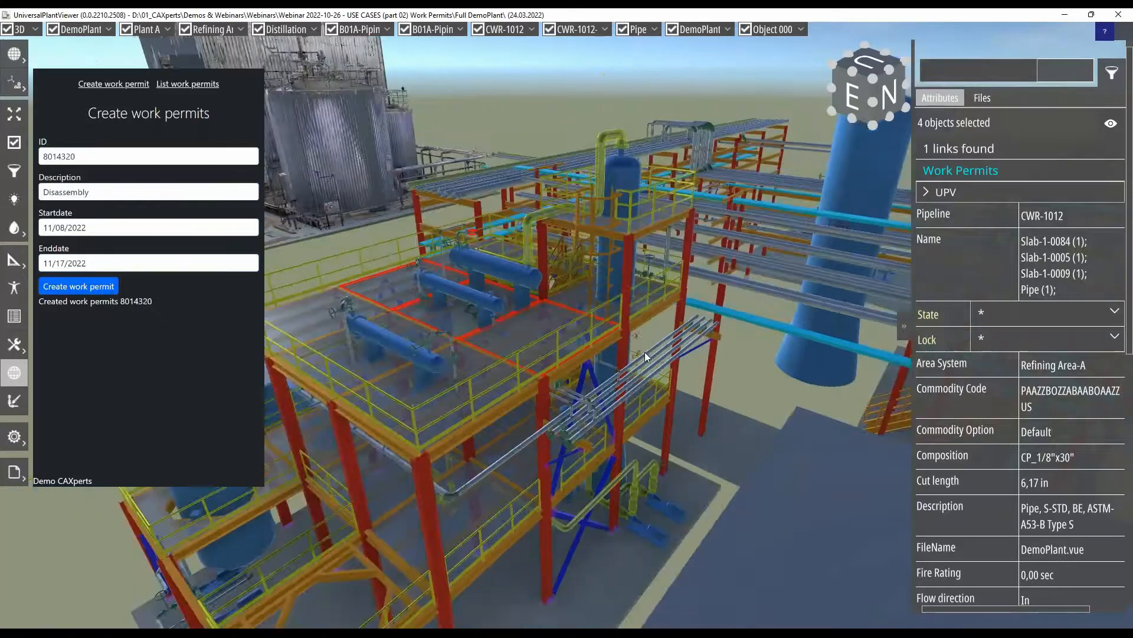
{"action": "middle_click_drag", "start_coordinate": [645, 352], "coordinate": [560, 360]}
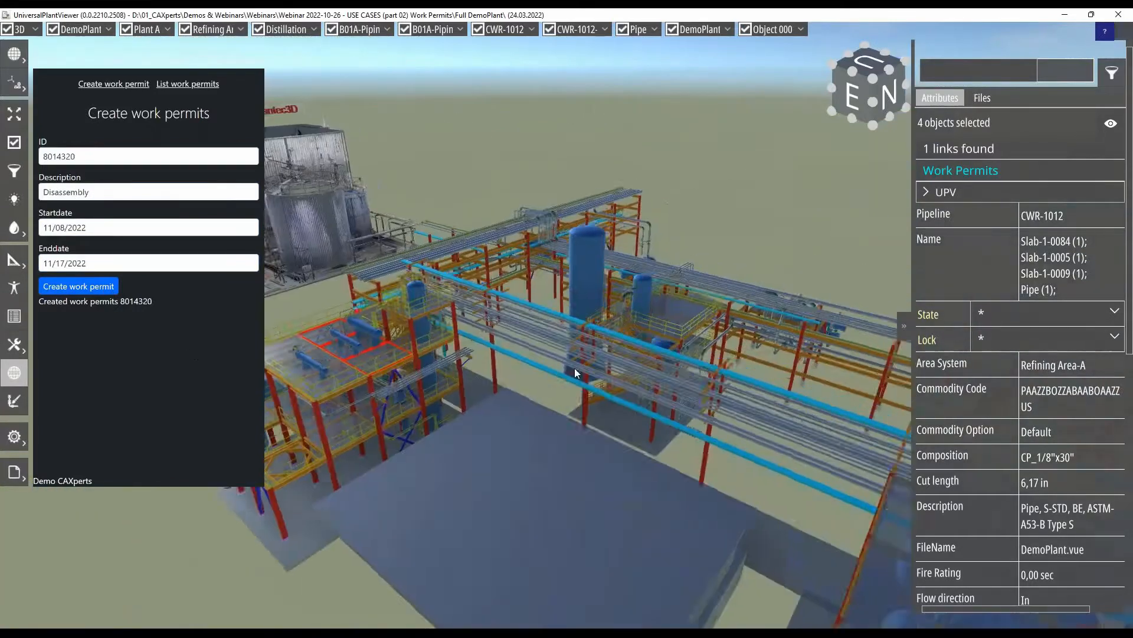
- List the work permits for 11/08/2022 and display their areas in the plant model
{"action": "left_click_drag", "start_coordinate": [636, 388], "coordinate": [582, 381]}
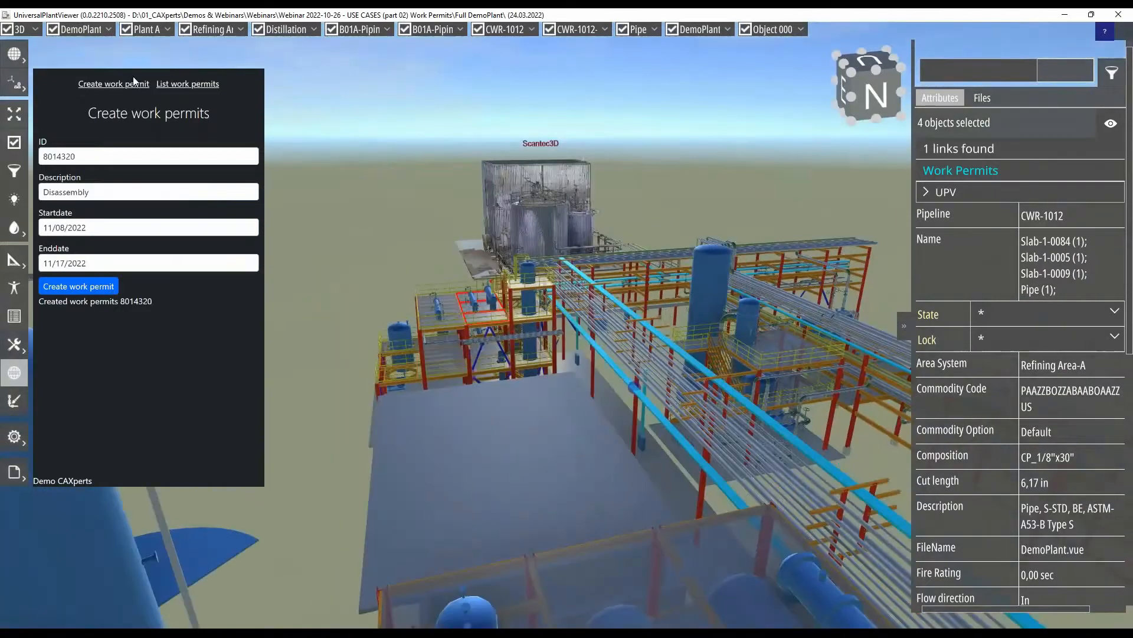
{"action": "left_click", "coordinate": [183, 83]}
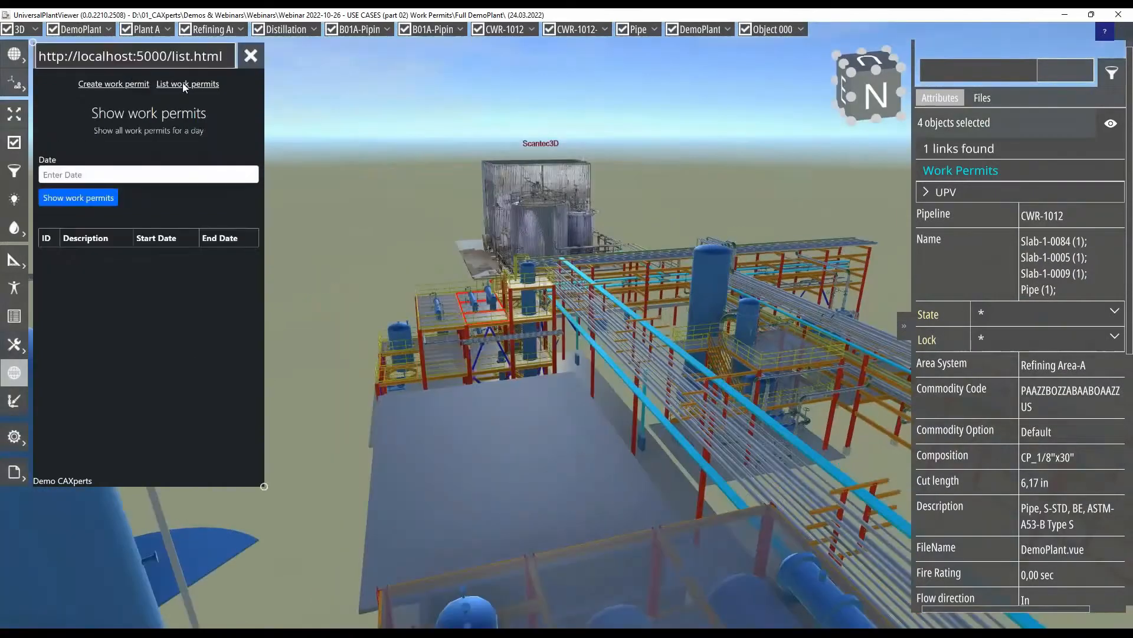
{"action": "left_click", "coordinate": [121, 176]}
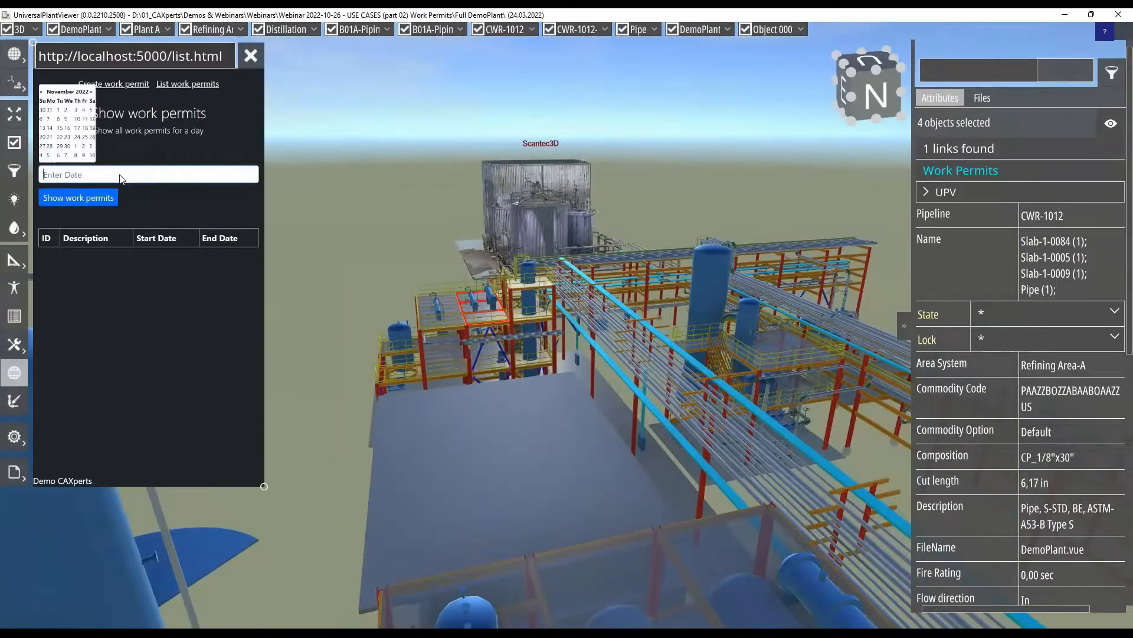
{"action": "left_click", "coordinate": [59, 119]}
{"action": "left_click", "coordinate": [100, 199]}
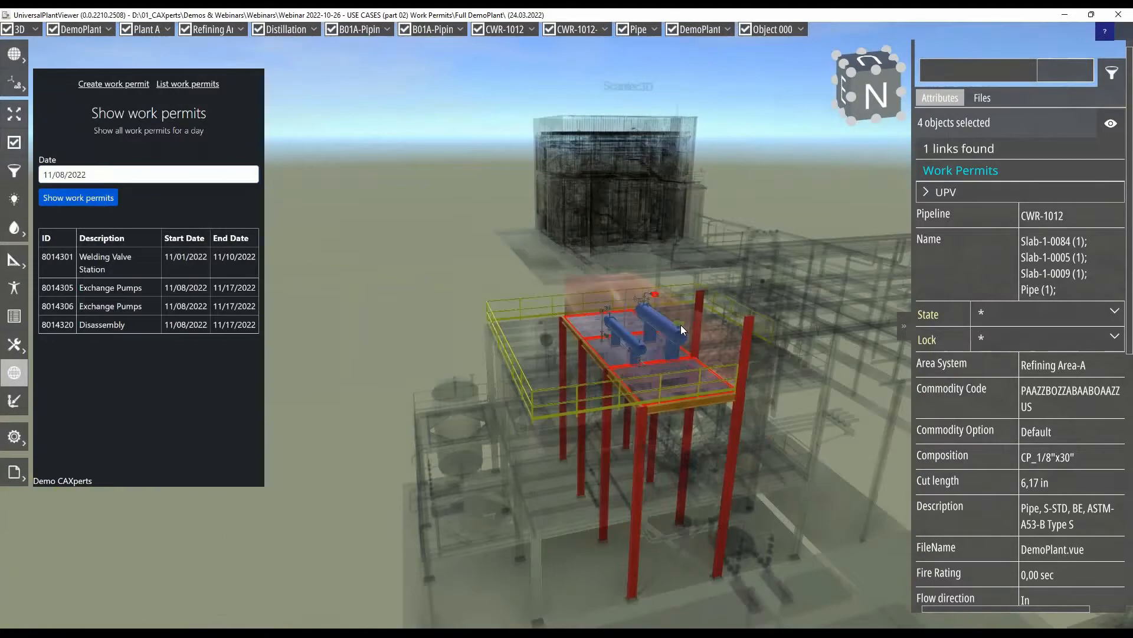
{"action": "scroll", "coordinate": [682, 325], "scroll_direction": "down", "scroll_amount": 3}
{"action": "middle_click_drag", "start_coordinate": [720, 419], "coordinate": [534, 354]}
{"action": "mouse_move", "coordinate": [629, 405]}
{"action": "left_mouse_down"}
{"action": "mouse_move", "coordinate": [593, 391]}
{"action": "mouse_move", "coordinate": [633, 406]}
{"action": "left_mouse_up"}
- Widen the embedded web page slightly and go to the area of Welding Valve Station permit 8014301 from the list
{"action": "mouse_move", "coordinate": [263, 484]}
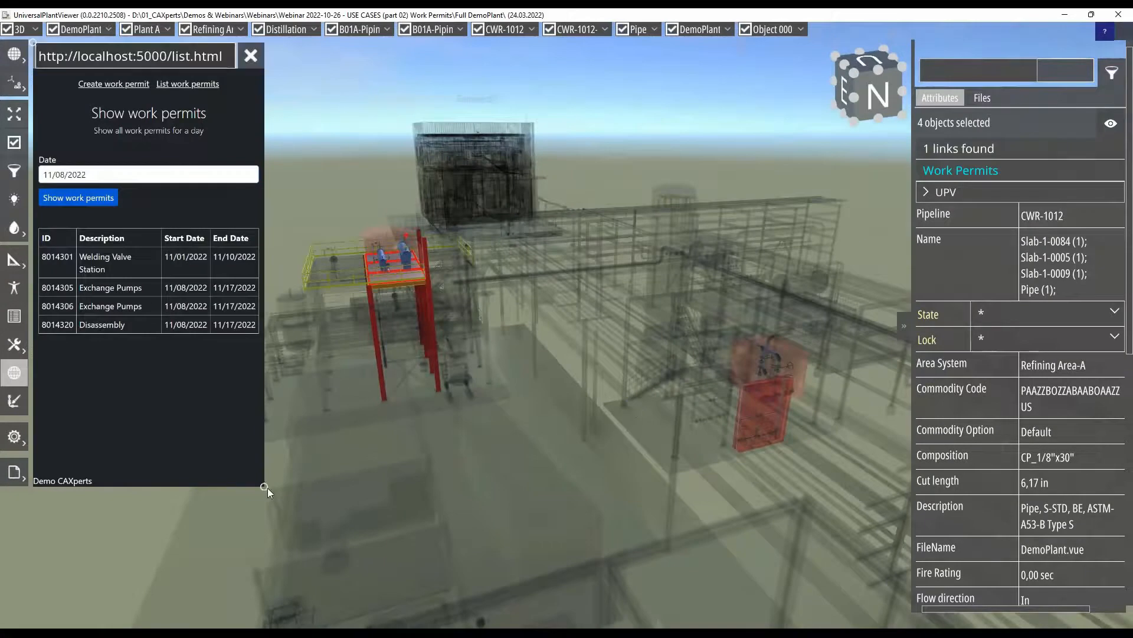
{"action": "left_click_drag", "start_coordinate": [264, 485], "coordinate": [289, 484]}
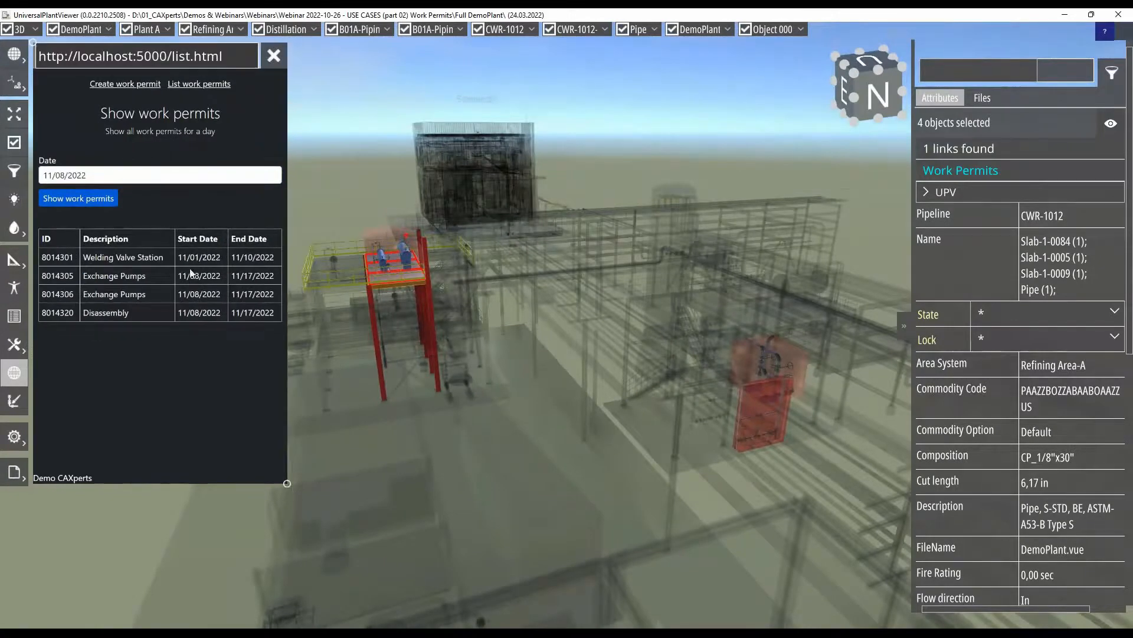
{"action": "left_click", "coordinate": [55, 258]}
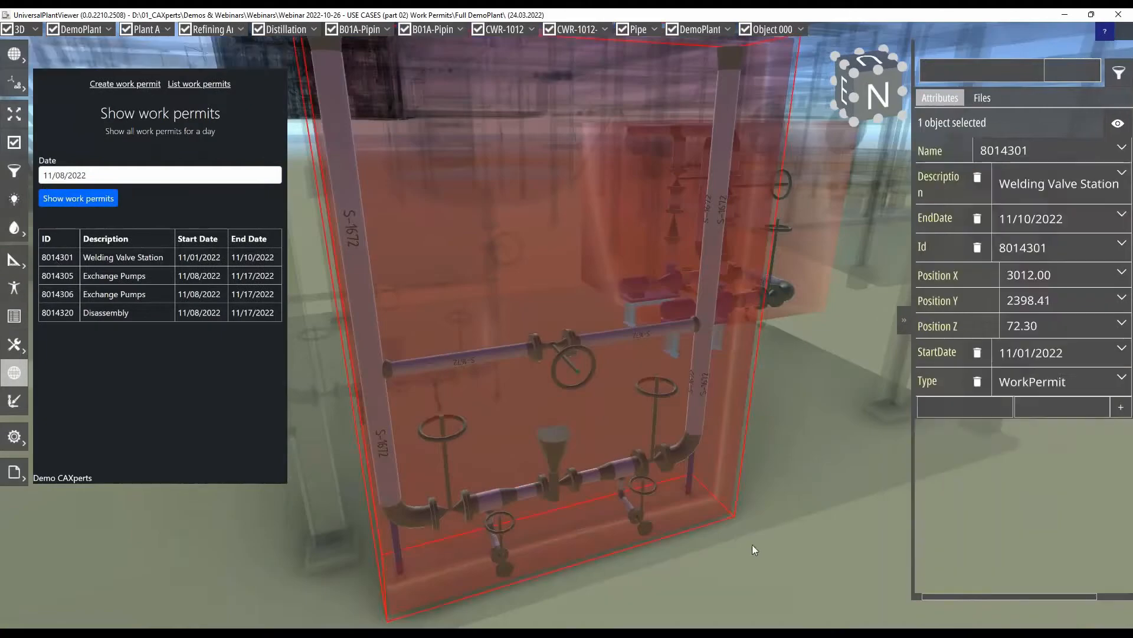
{"action": "mouse_move", "coordinate": [752, 544]}
{"action": "left_mouse_down"}
{"action": "mouse_move", "coordinate": [654, 534]}
{"action": "mouse_move", "coordinate": [708, 515]}
{"action": "mouse_move", "coordinate": [746, 532]}
{"action": "mouse_move", "coordinate": [724, 536]}
{"action": "mouse_move", "coordinate": [738, 533]}
{"action": "left_mouse_up"}
{"action": "scroll", "coordinate": [770, 427], "scroll_direction": "down", "scroll_amount": 3}
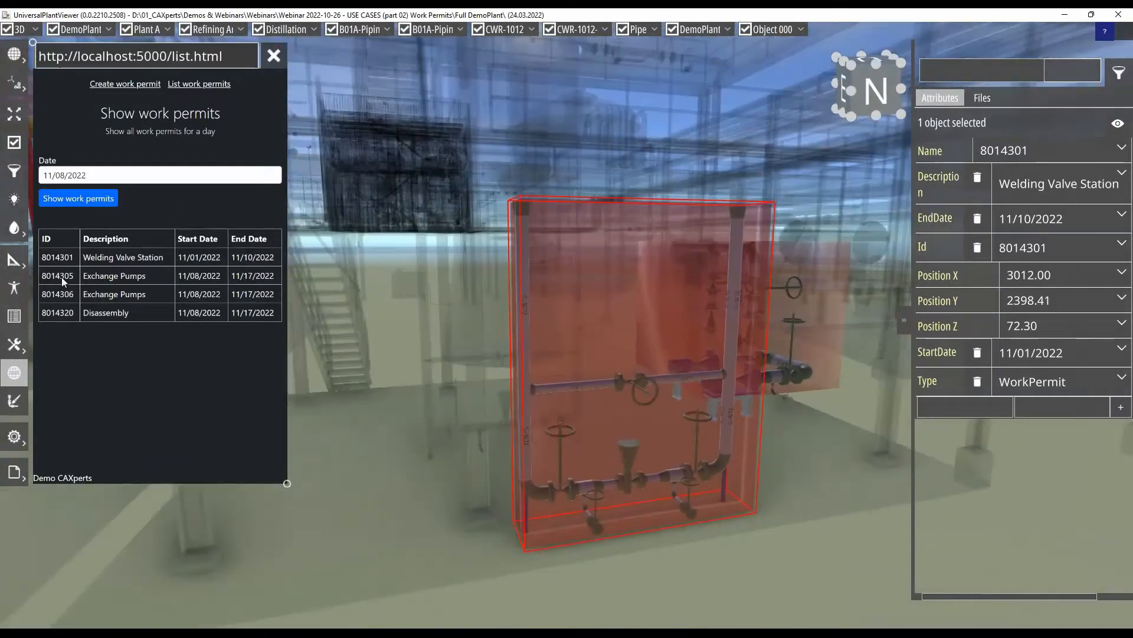
- Go to the area of Exchange Pumps permit 8014306 from the list and examine it with its surroundings
{"action": "left_click", "coordinate": [59, 295]}
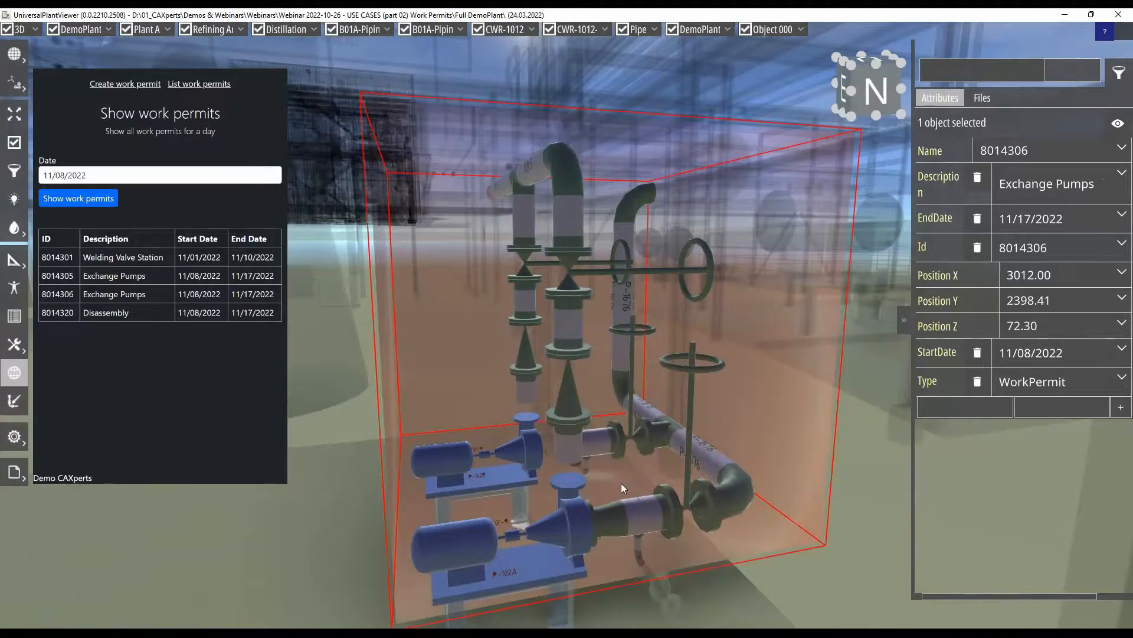
{"action": "scroll", "coordinate": [621, 482], "scroll_direction": "down", "scroll_amount": 5}
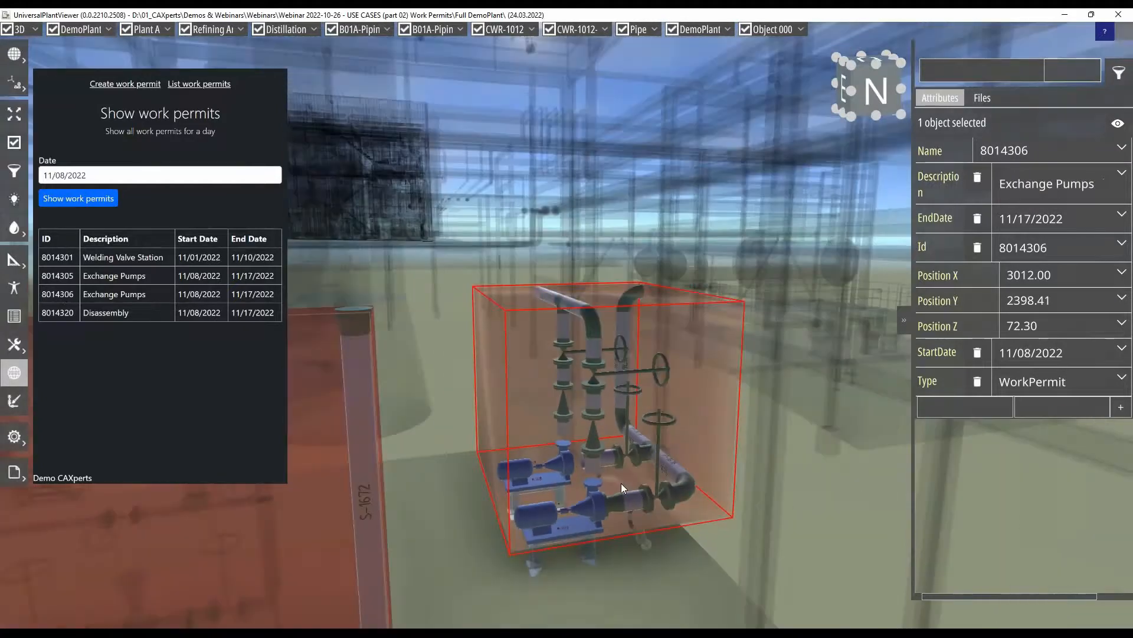
{"action": "scroll", "coordinate": [621, 483], "scroll_direction": "down", "scroll_amount": 4}
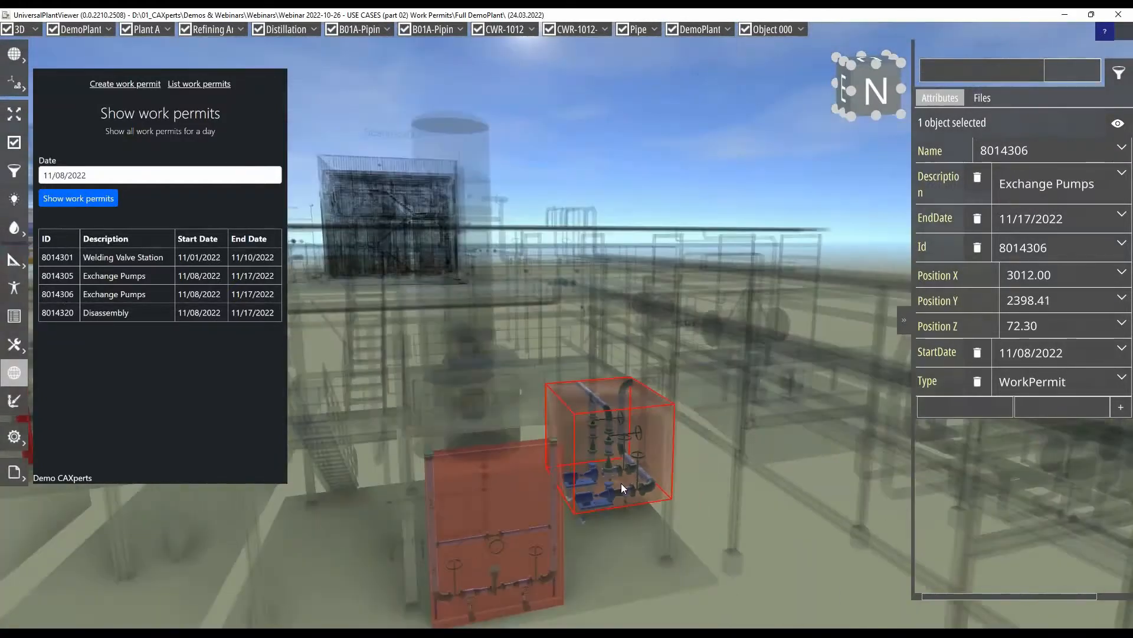
{"action": "scroll", "coordinate": [621, 482], "scroll_direction": "up", "scroll_amount": 8}
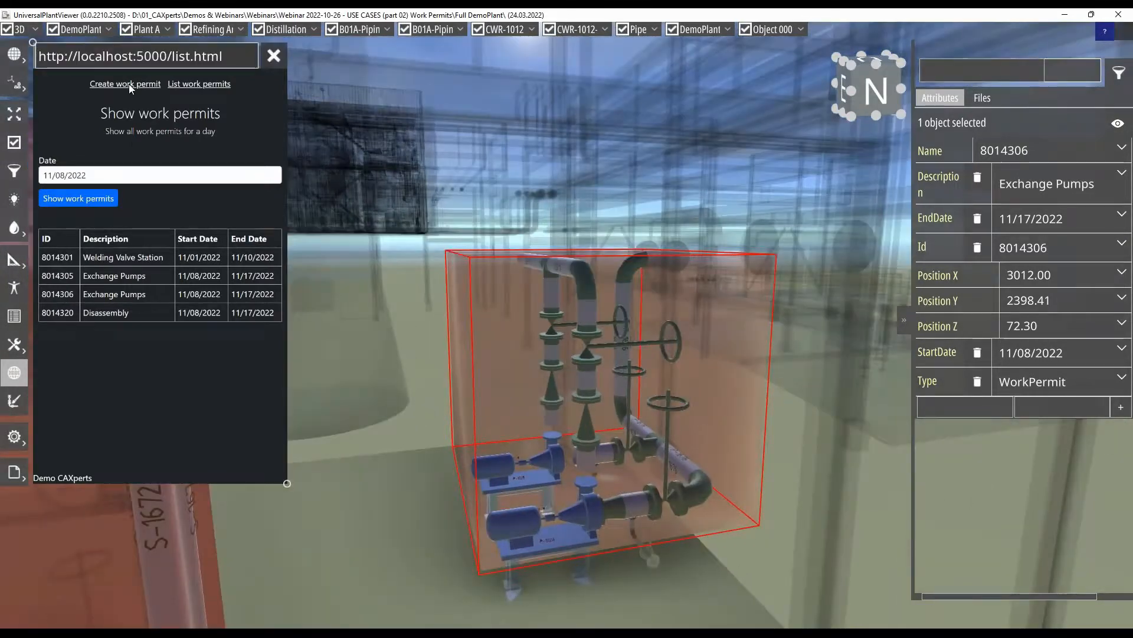
- Open the permit creation form and select the two valves VG3-024 and VG3-025 above the pumps
{"action": "left_click", "coordinate": [129, 84]}
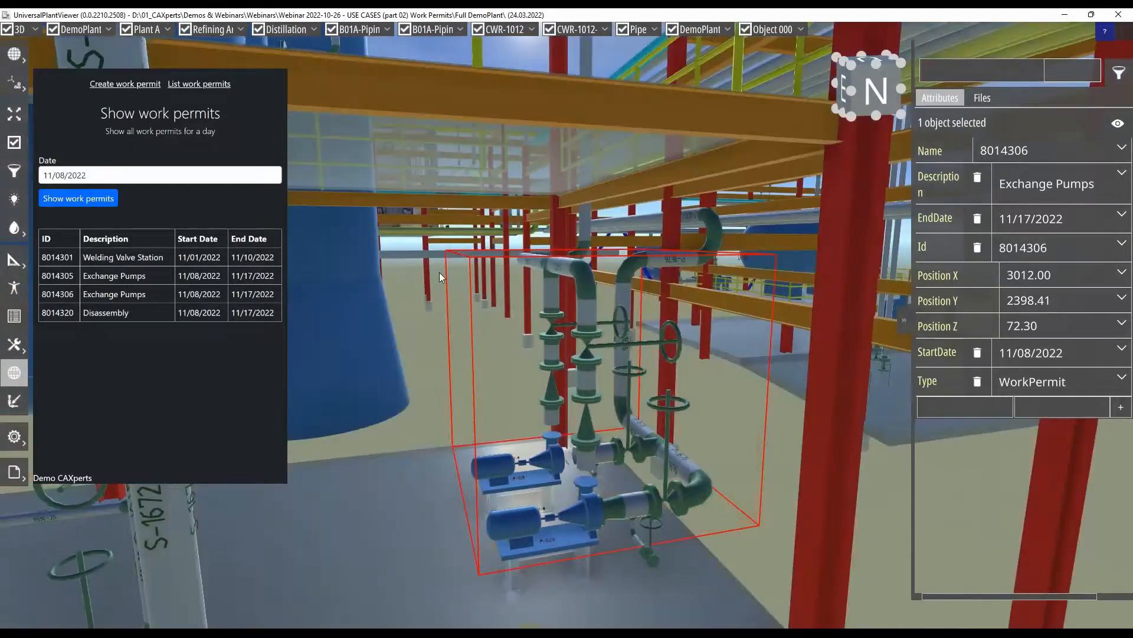
{"action": "left_click", "coordinate": [586, 345]}
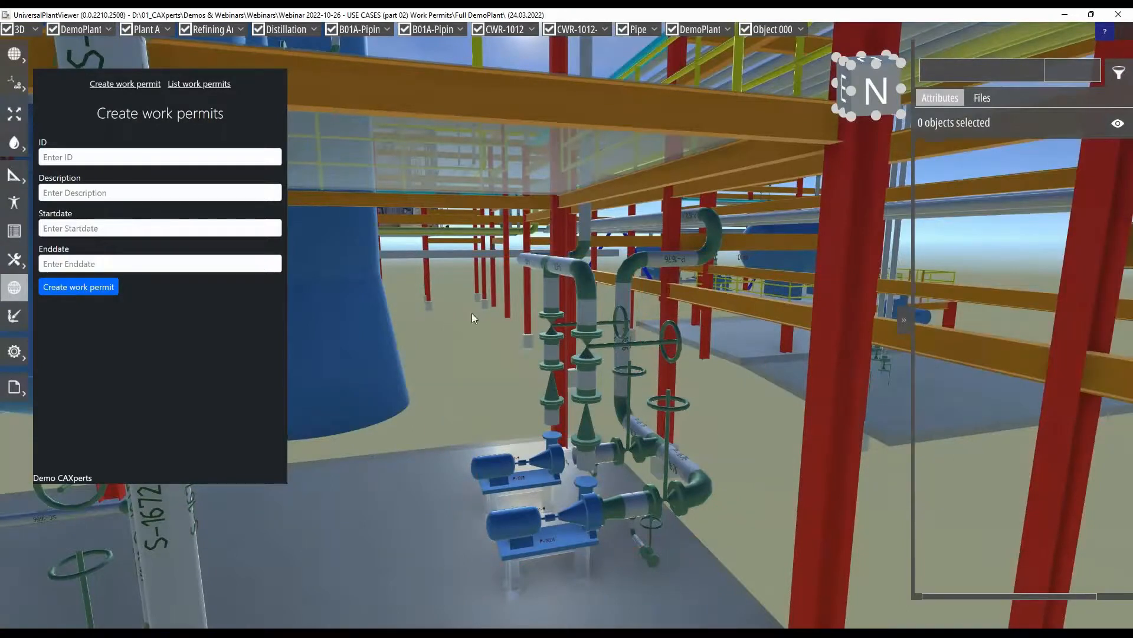
{"action": "left_click", "coordinate": [589, 343]}
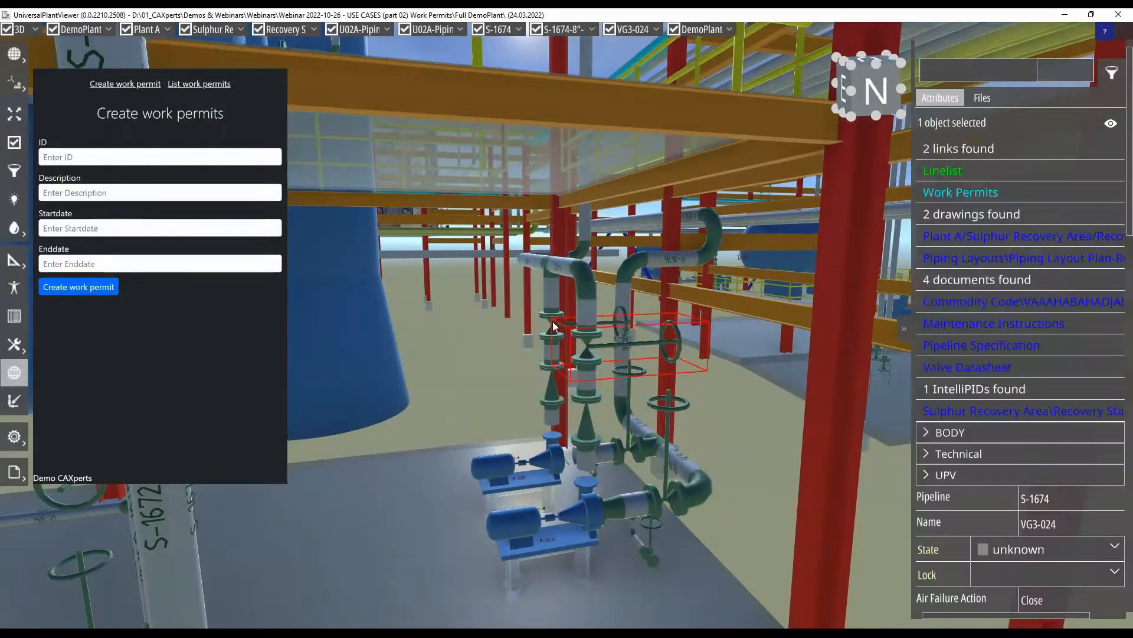
{"action": "left_click", "coordinate": [544, 317], "text": "ctrl"}
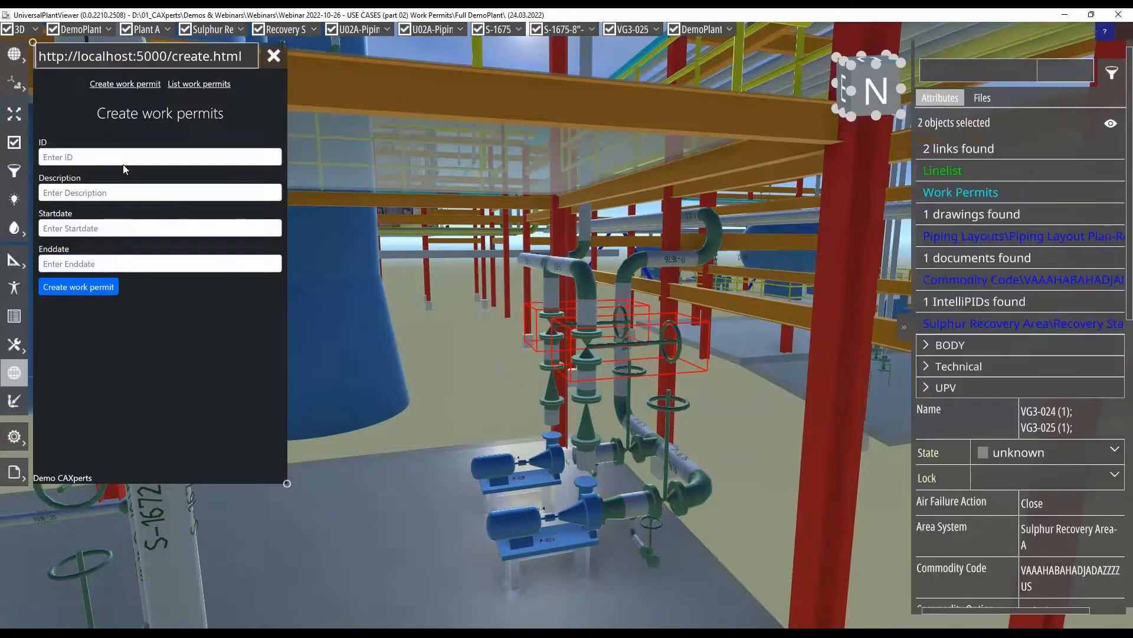
- Enter permit ID 8104530 and the description "Clean Valves" in the creation form
{"action": "left_click", "coordinate": [121, 159]}
{"action": "type", "text": "8104530"}
{"action": "left_click", "coordinate": [128, 194]}
{"action": "type", "text": "Clean "}
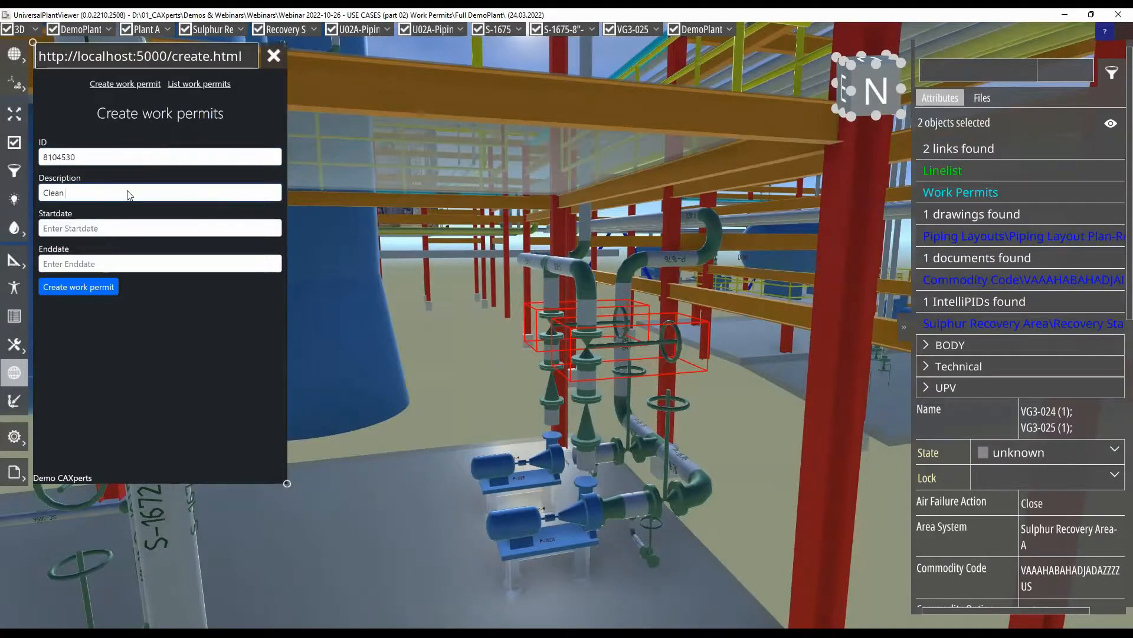
{"action": "type", "text": "Valves"}
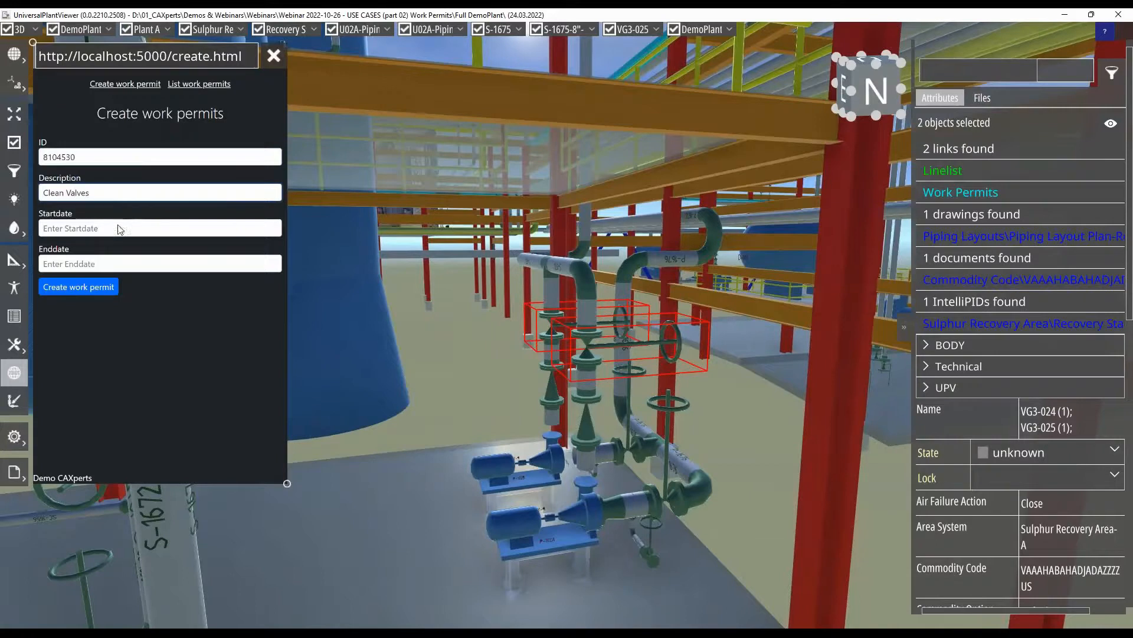
- Create the Clean Valves permit with start date 11/08/2022 and end date 11/16/2022 for the selected valves
{"action": "left_click", "coordinate": [96, 233]}
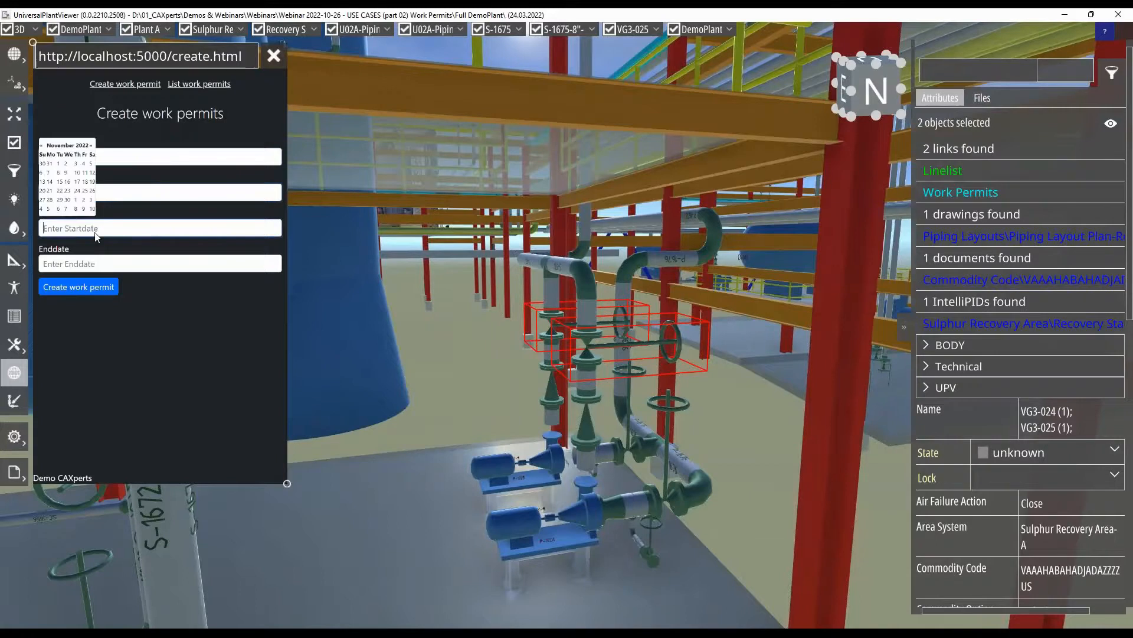
{"action": "left_click", "coordinate": [59, 173]}
{"action": "left_click", "coordinate": [90, 264]}
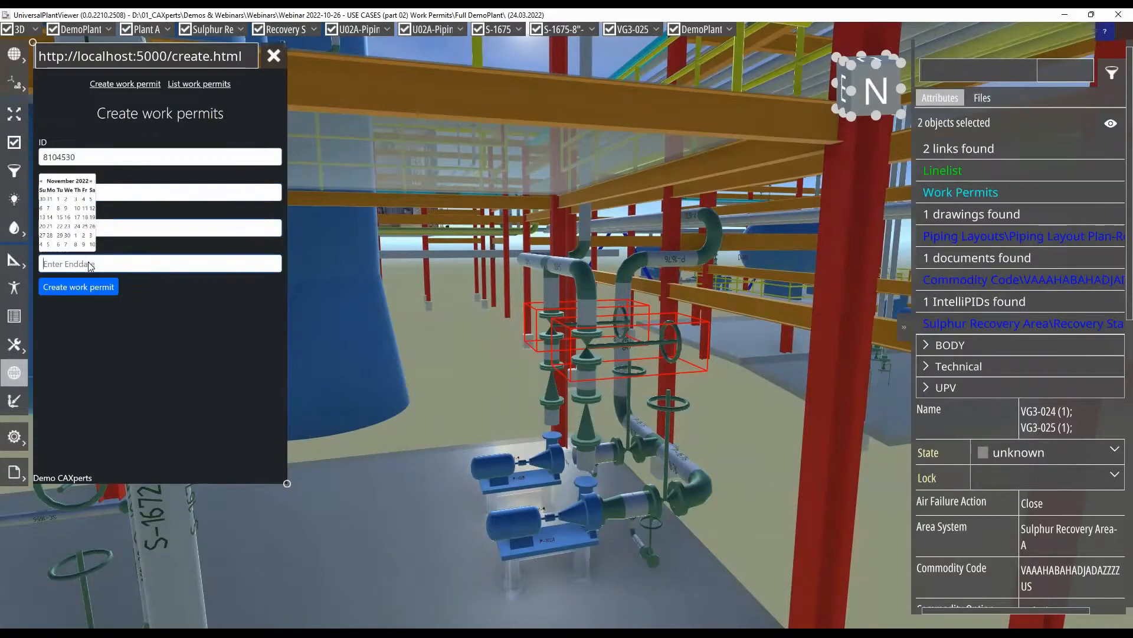
{"action": "left_click", "coordinate": [68, 217]}
{"action": "left_click", "coordinate": [104, 288]}
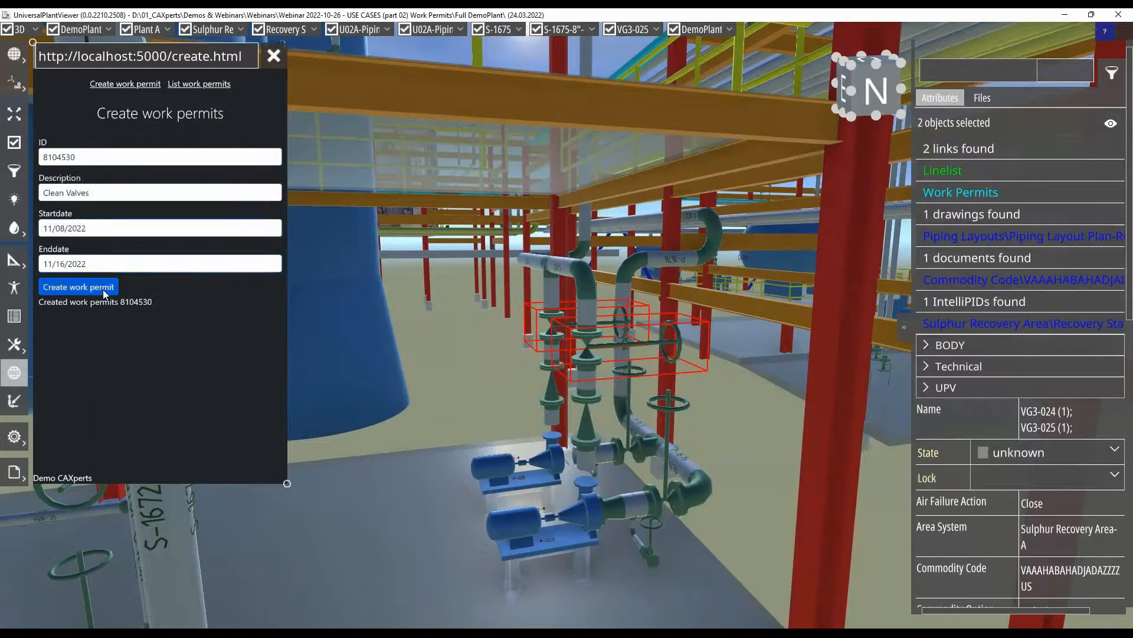
- List the work permits for 11/09/2022 and display their areas in the plant model
{"action": "left_click", "coordinate": [200, 85]}
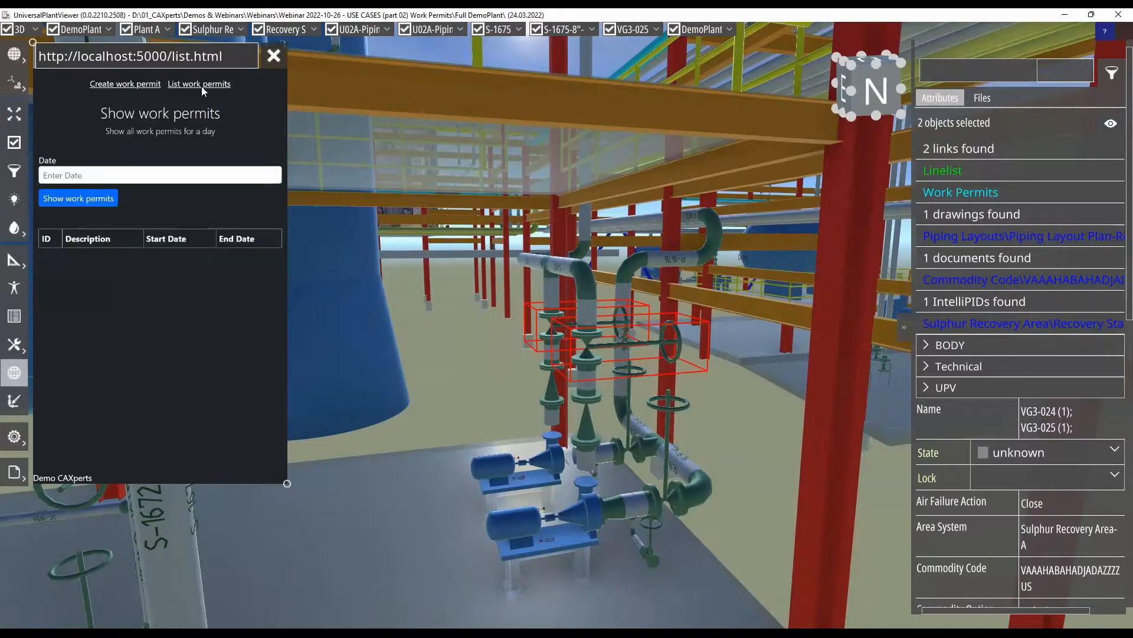
{"action": "left_click", "coordinate": [87, 176]}
{"action": "left_click", "coordinate": [67, 121]}
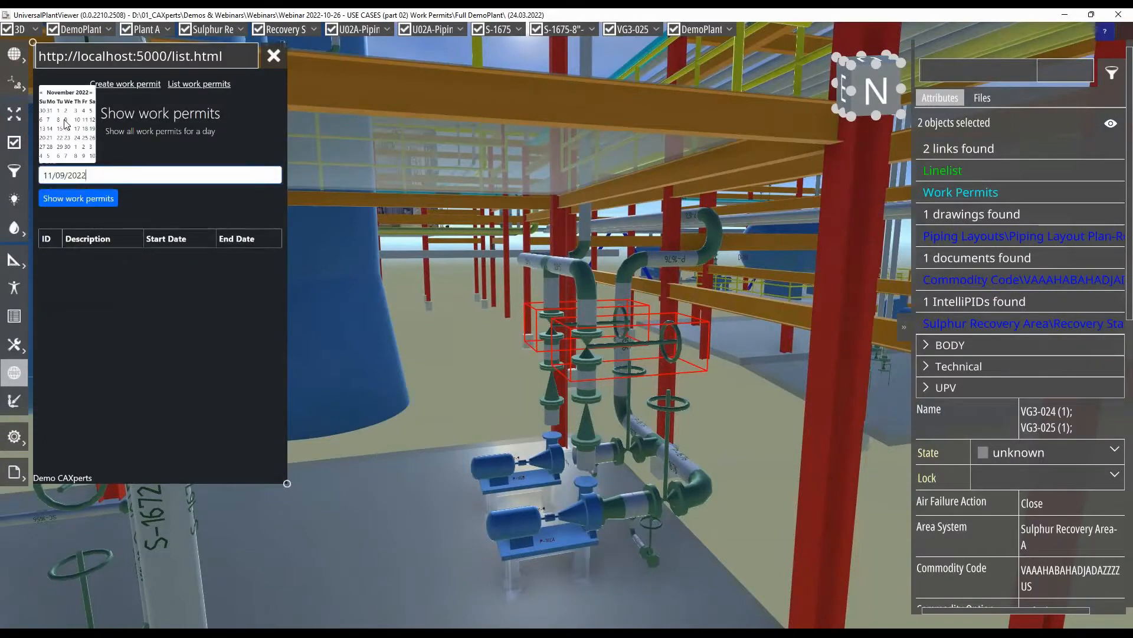
{"action": "left_click", "coordinate": [76, 199]}
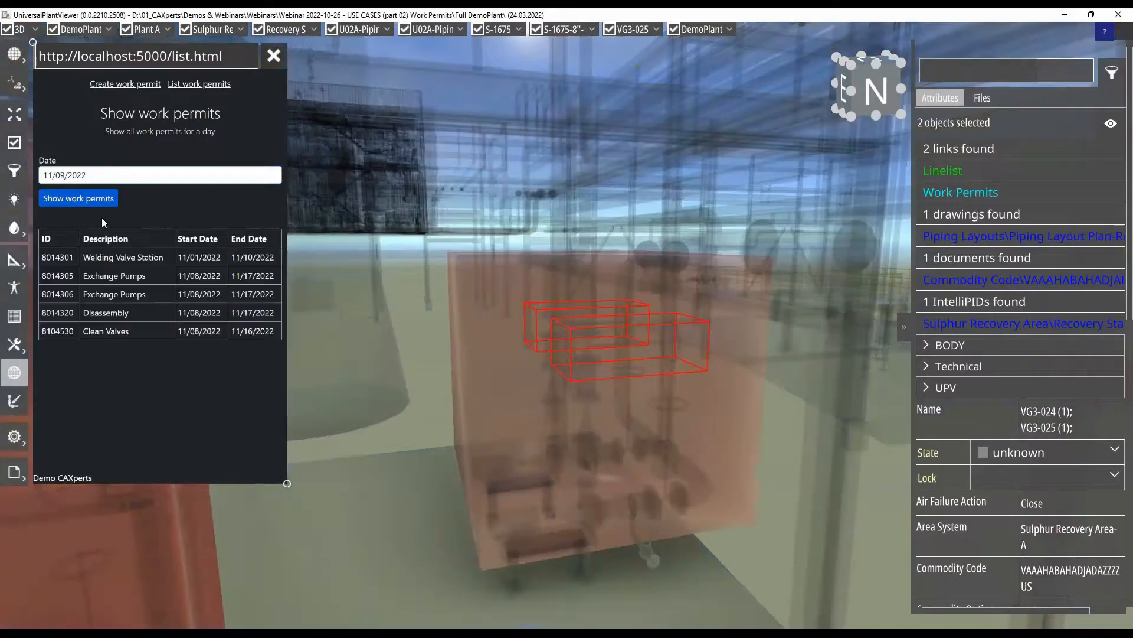
- Clear the valve selection and examine how the Clean Valves area lies relative to the Exchange Pumps area
{"action": "scroll", "coordinate": [665, 337], "scroll_direction": "down", "scroll_amount": 8}
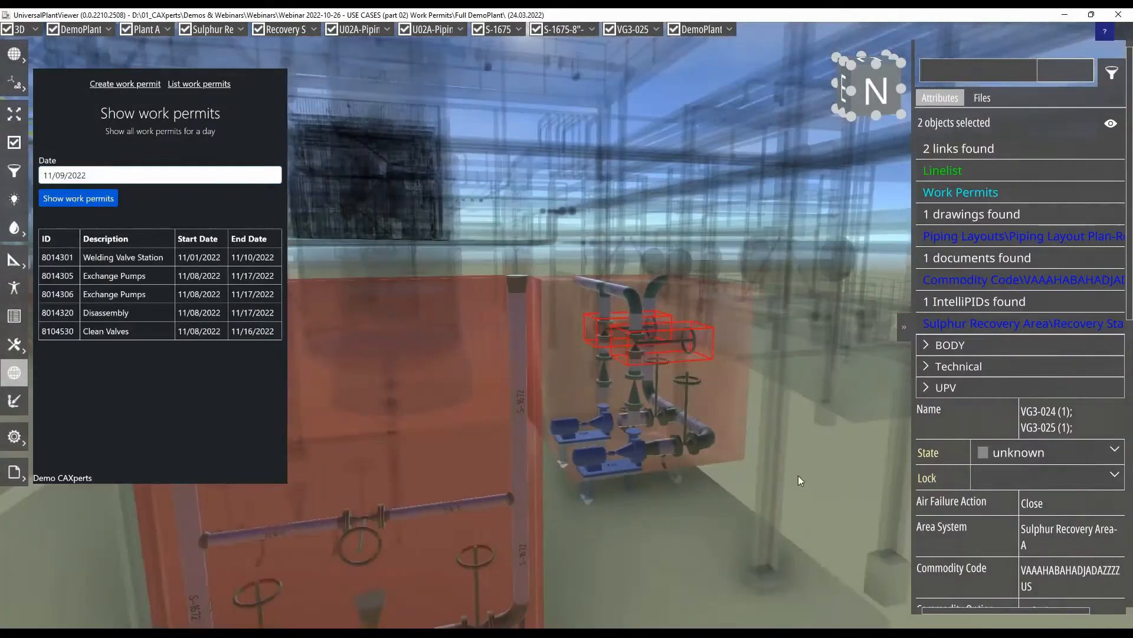
{"action": "left_click", "coordinate": [799, 476]}
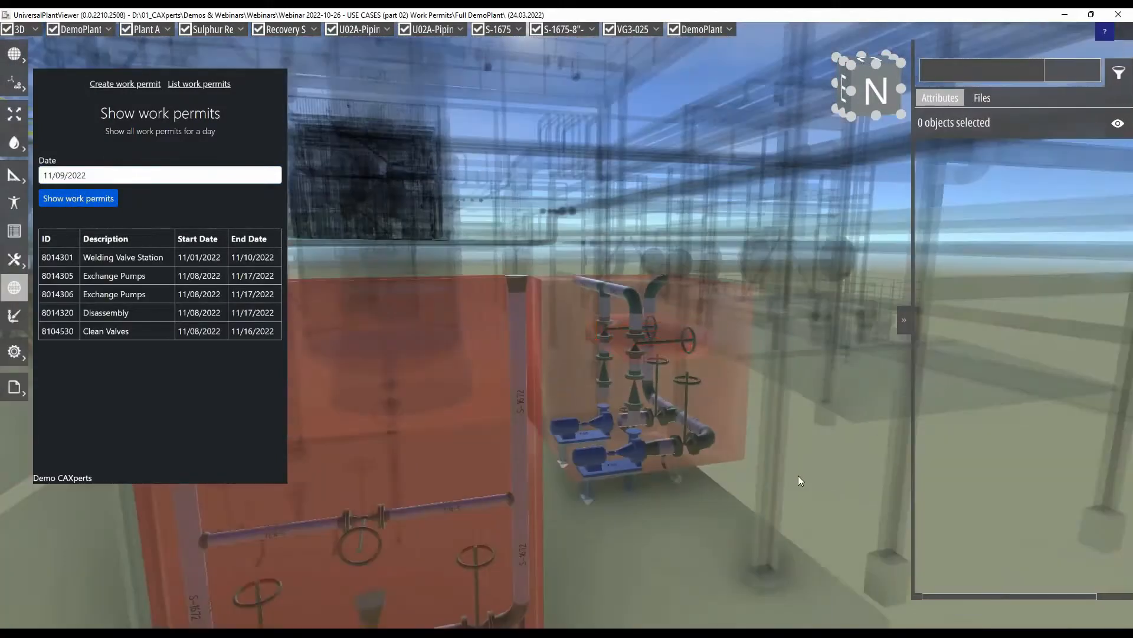
{"action": "mouse_move", "coordinate": [780, 414]}
{"action": "middle_mouse_down"}
{"action": "mouse_move", "coordinate": [772, 423]}
{"action": "mouse_move", "coordinate": [715, 403]}
{"action": "mouse_move", "coordinate": [780, 412]}
{"action": "mouse_move", "coordinate": [720, 330]}
{"action": "middle_mouse_up"}
{"action": "scroll", "coordinate": [691, 342], "scroll_direction": "up", "scroll_amount": 5}
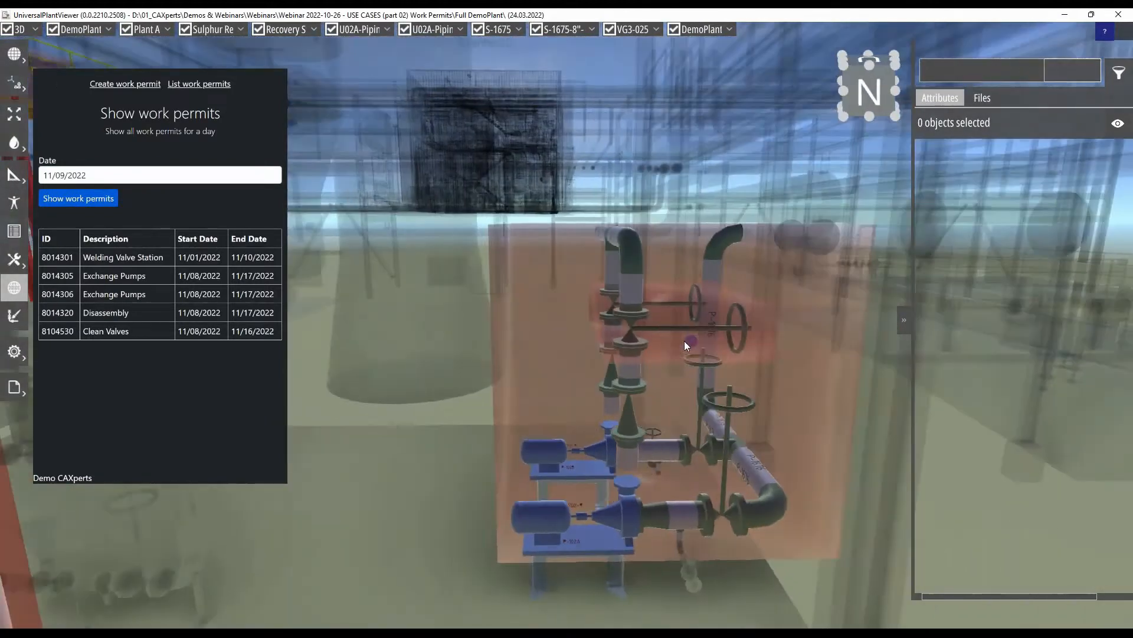
{"action": "mouse_move", "coordinate": [685, 341]}
{"action": "middle_mouse_down"}
{"action": "mouse_move", "coordinate": [586, 341]}
{"action": "mouse_move", "coordinate": [705, 344]}
{"action": "middle_mouse_up"}
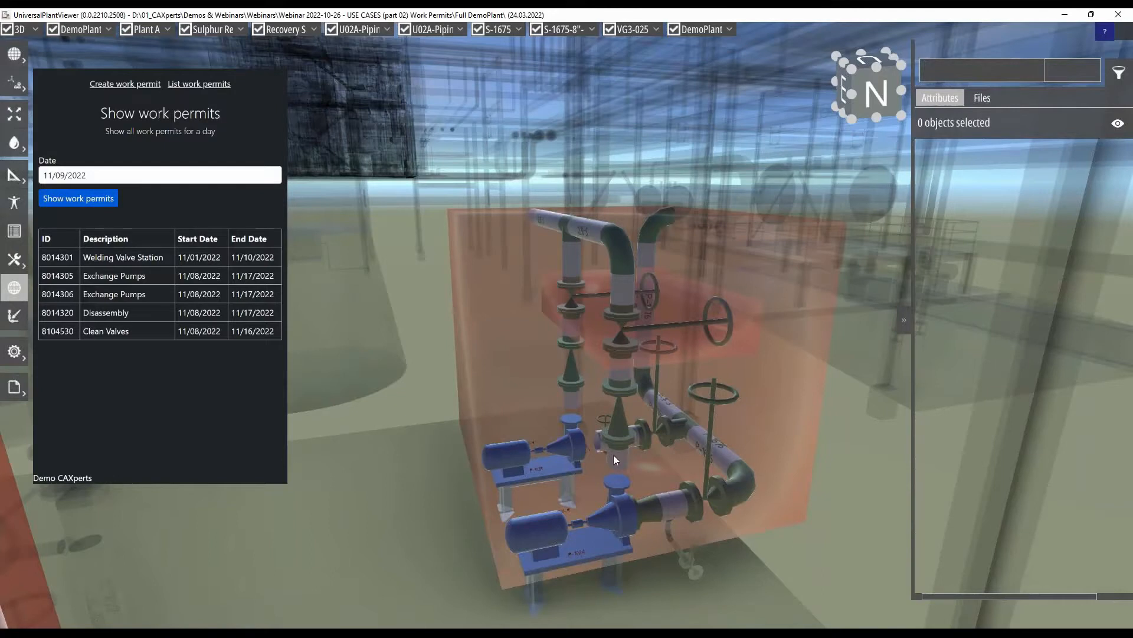
{"action": "scroll", "coordinate": [561, 463], "scroll_direction": "down", "scroll_amount": 5}
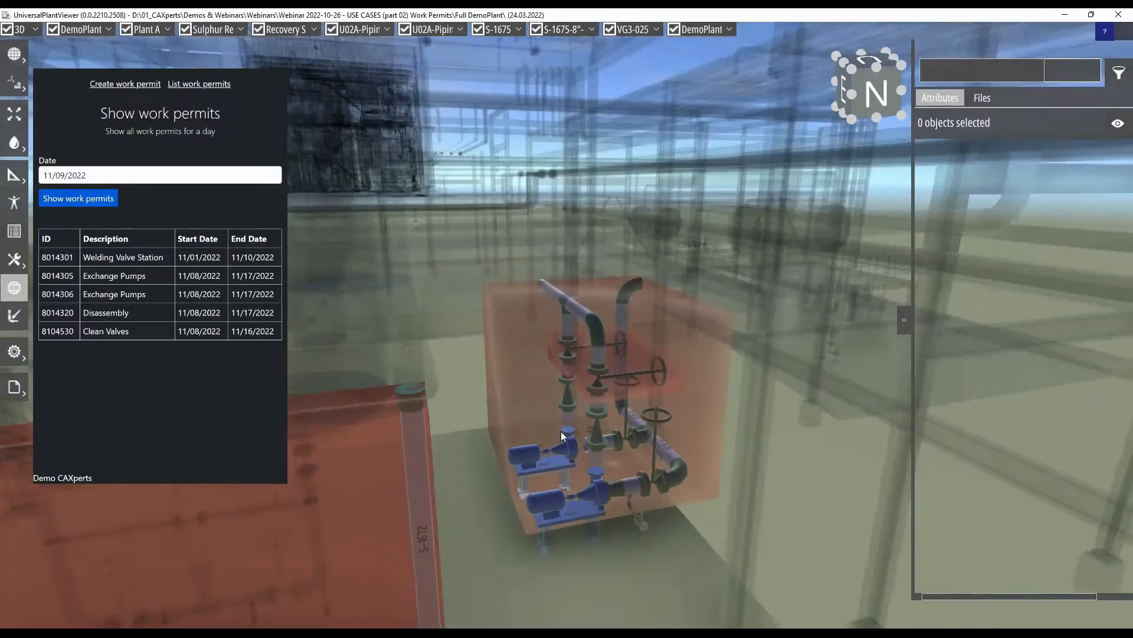